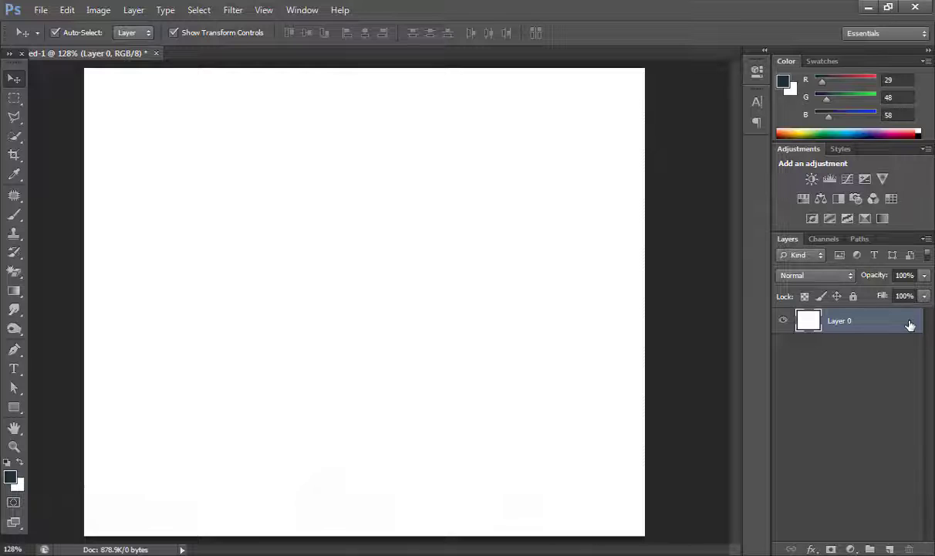
Step: Duplicate Layer 0 and name the copy "background pattern"
key("ctrl+j")
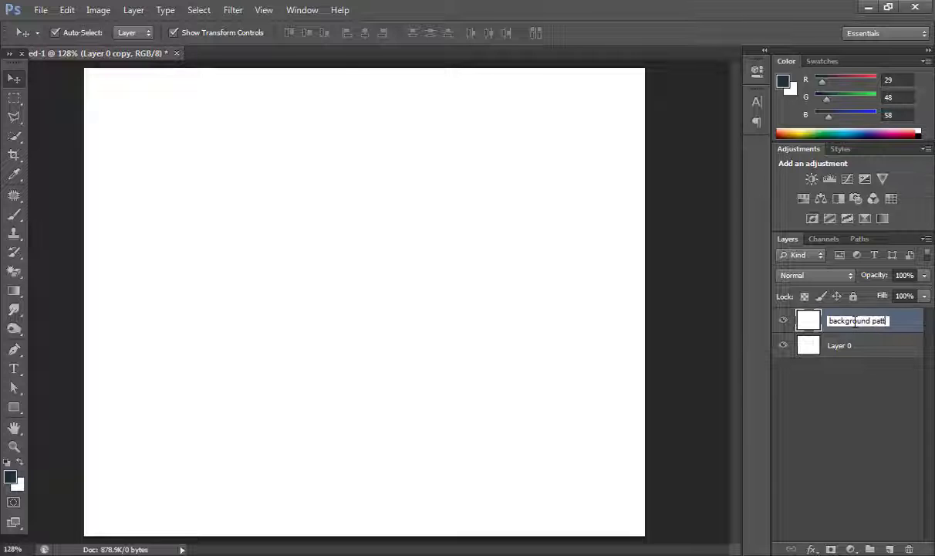
key("Return")
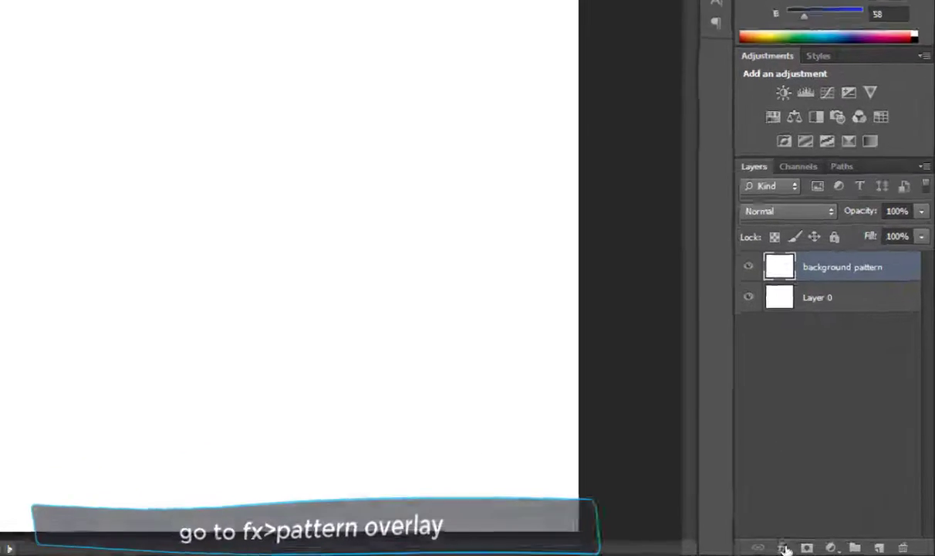
Step: Add a Pattern Overlay to the background pattern layer, using the green metal pattern at 50% scale
left_click(784, 547)
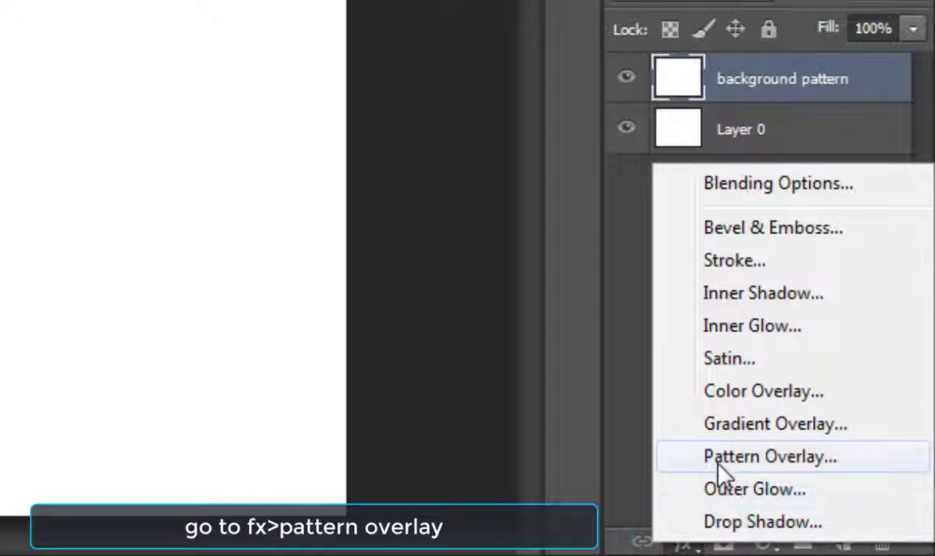
left_click(741, 456)
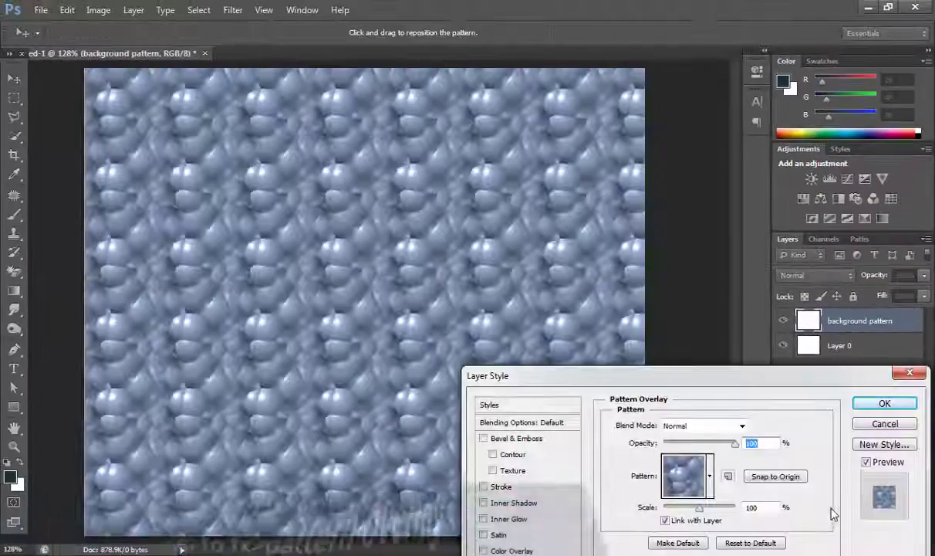
left_click_drag(704, 378, 550, 138)
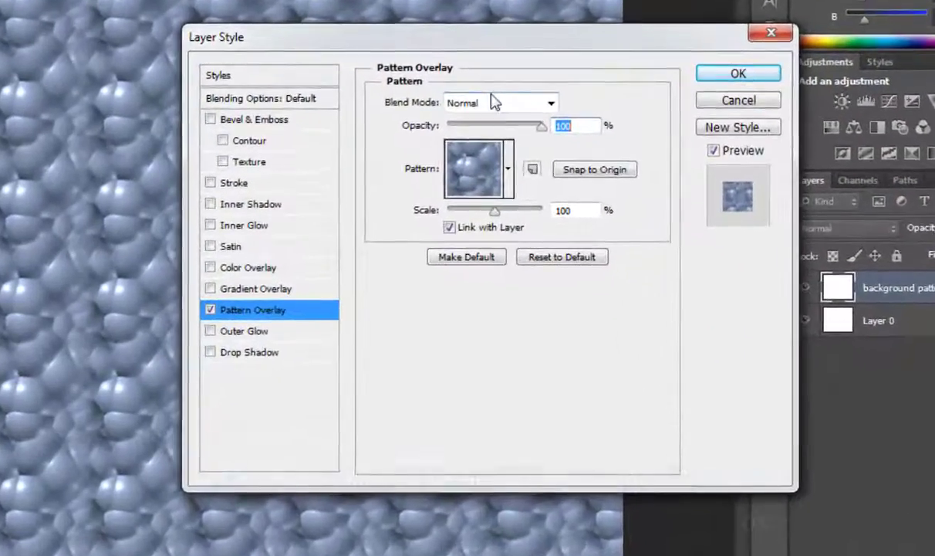
left_click(509, 171)
left_click(477, 290)
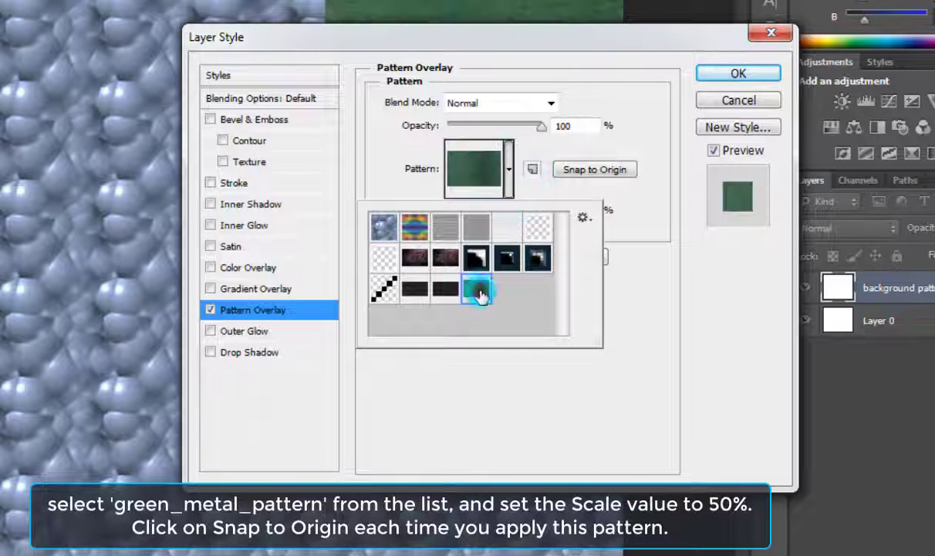
left_click(643, 227)
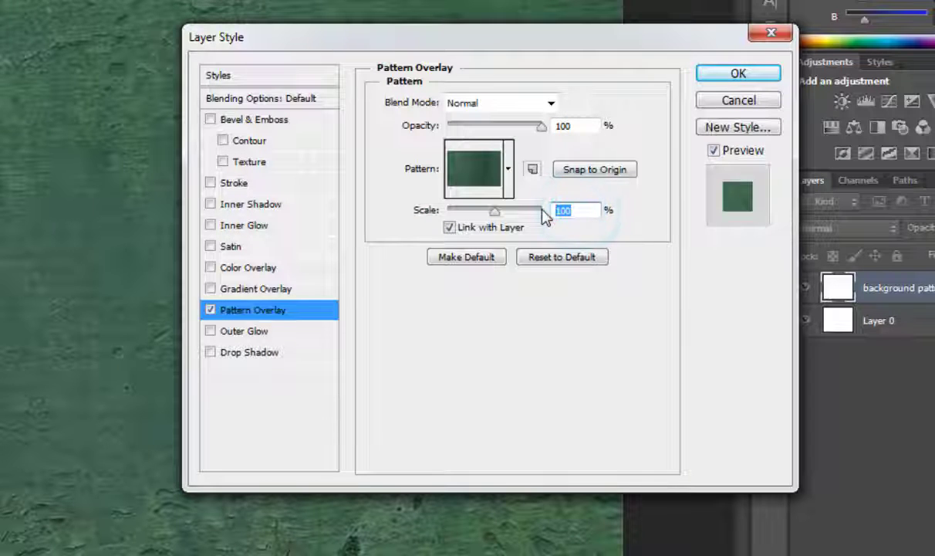
type("6")
key("BackSpace")
type("50")
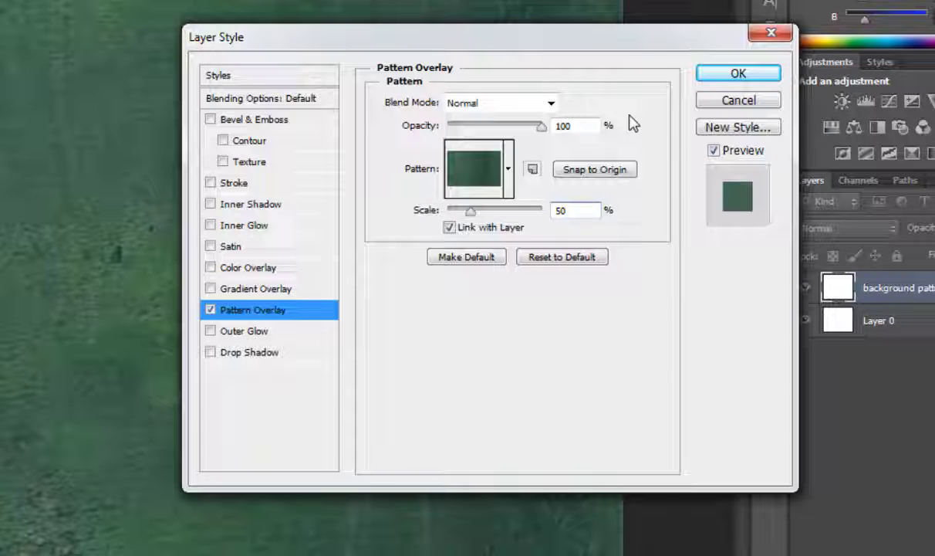
Step: Enable an Inner Shadow on the background pattern layer and set its colour to #0e323b
left_click(291, 208)
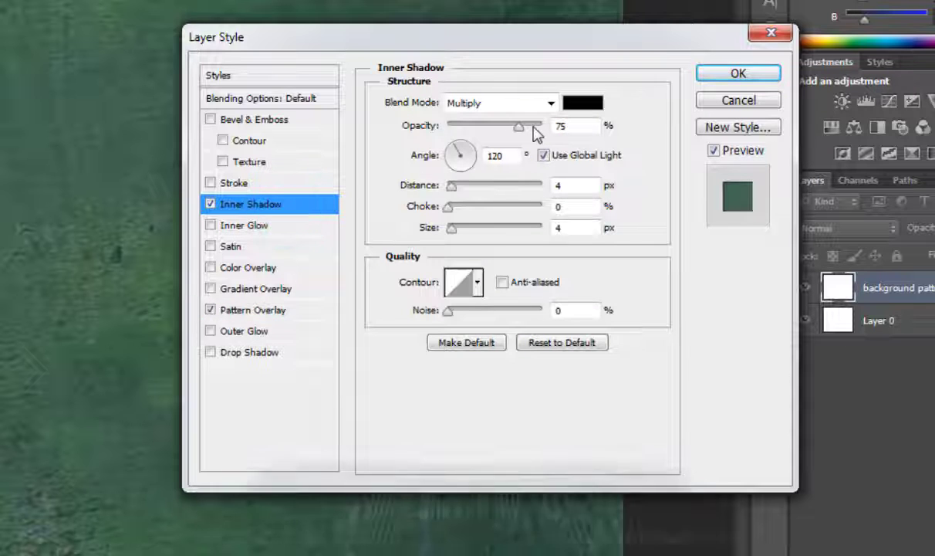
left_click(583, 103)
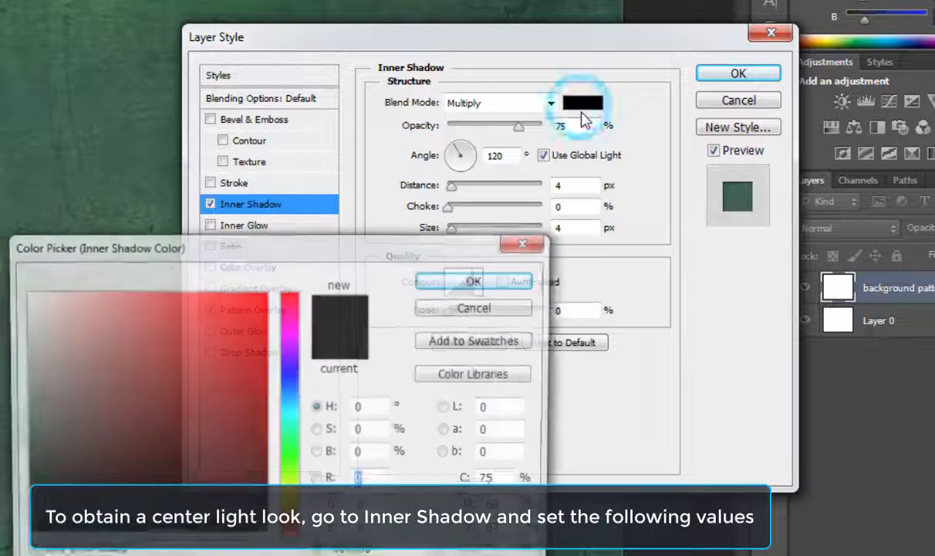
left_click_drag(369, 258, 307, 92)
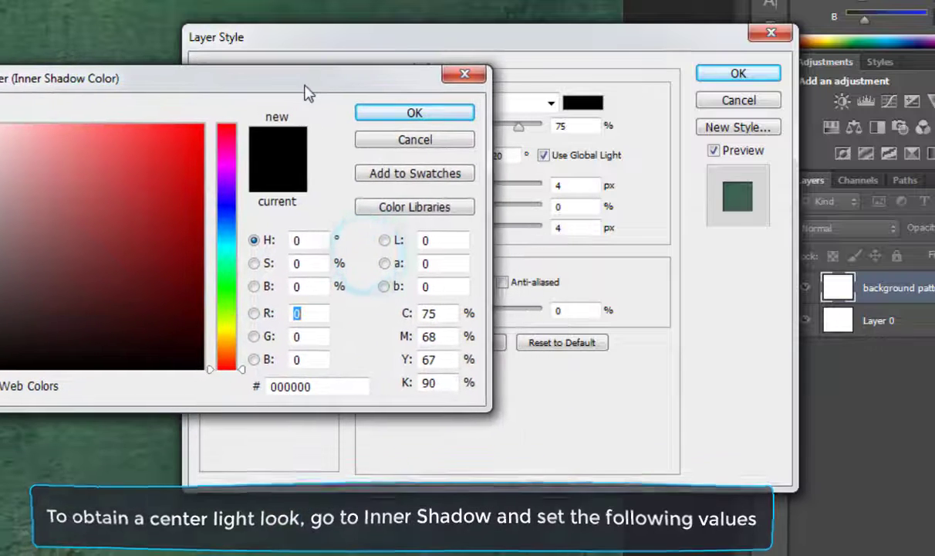
left_click_drag(330, 380, 234, 386)
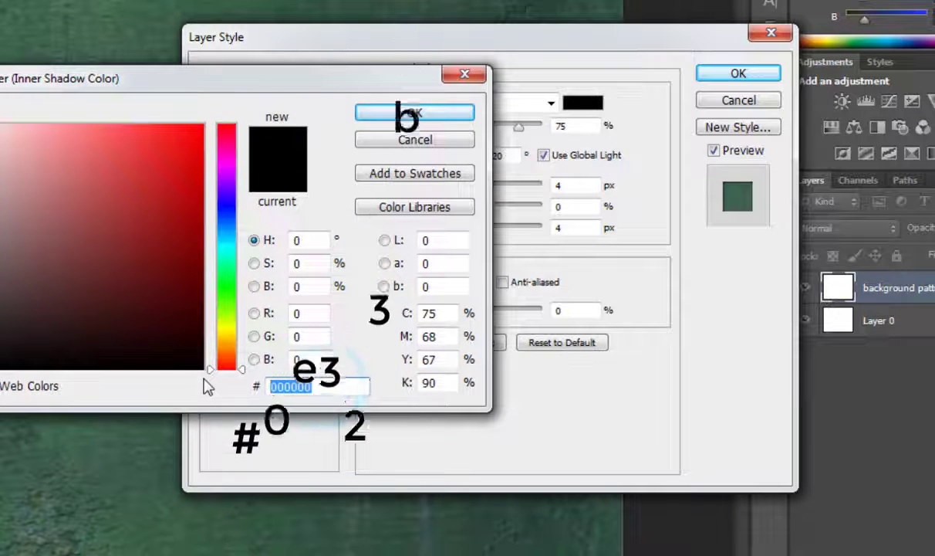
type("0")
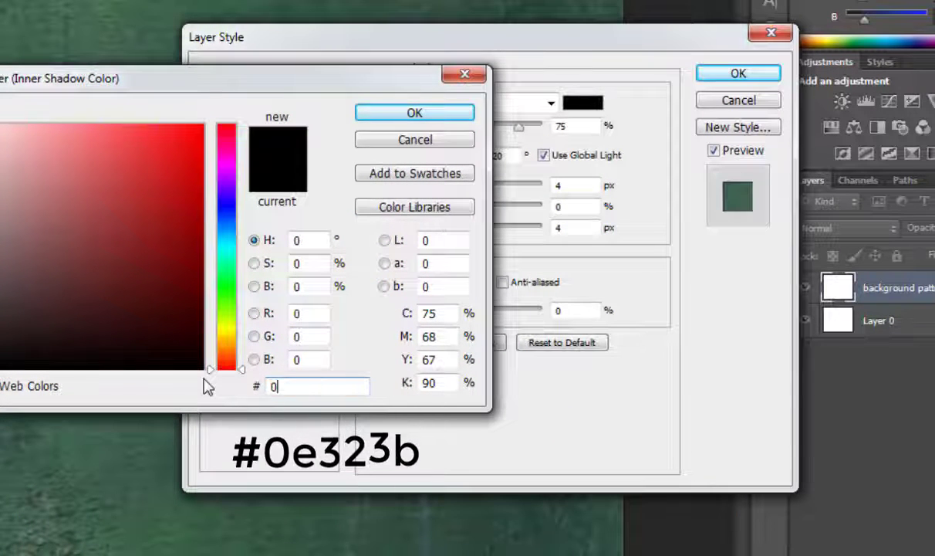
type("e")
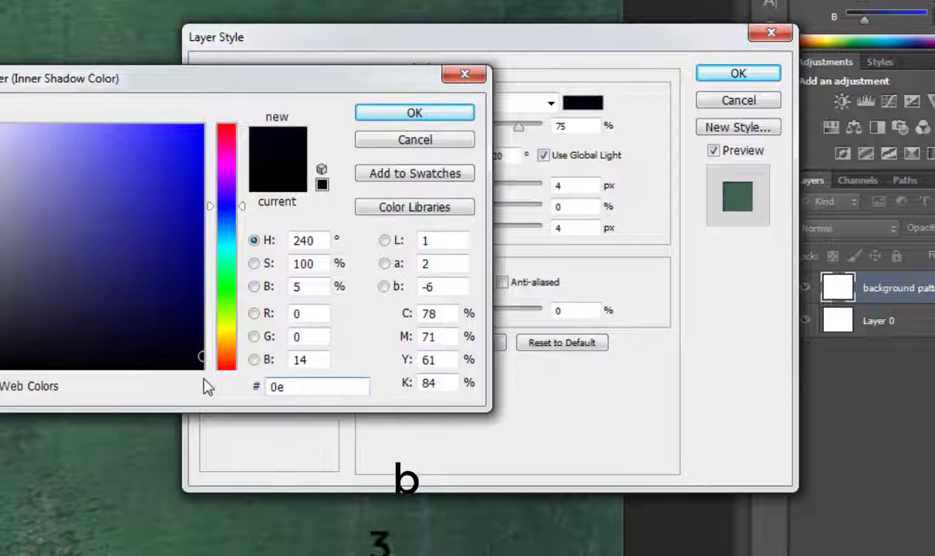
type("323")
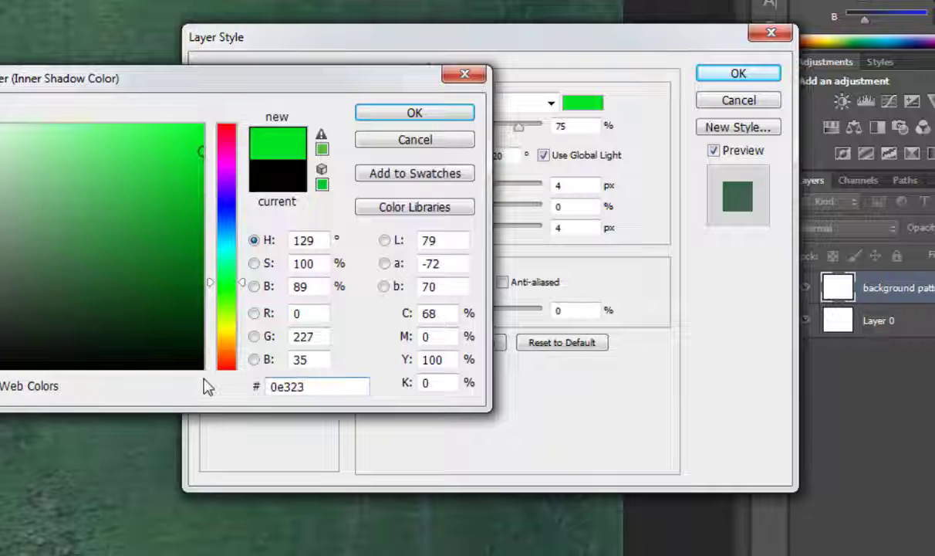
type("b")
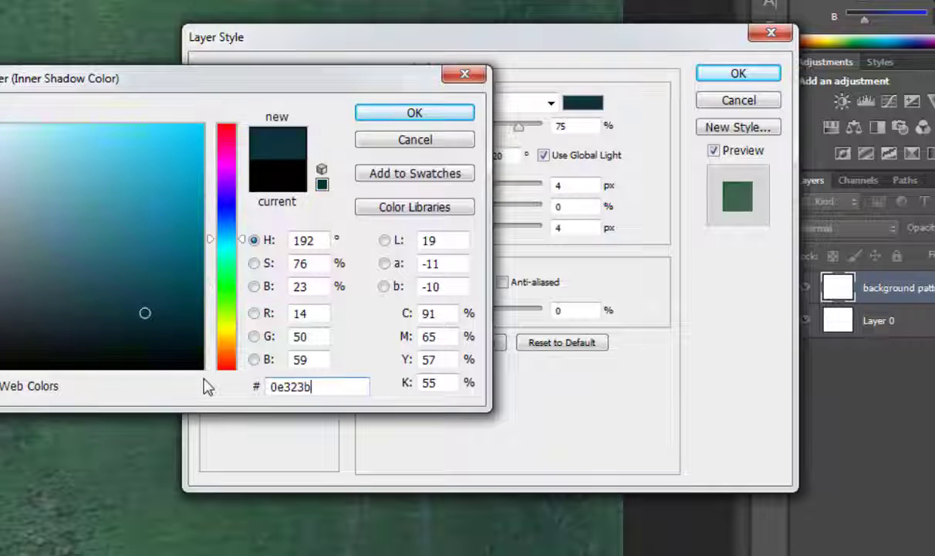
left_click(417, 114)
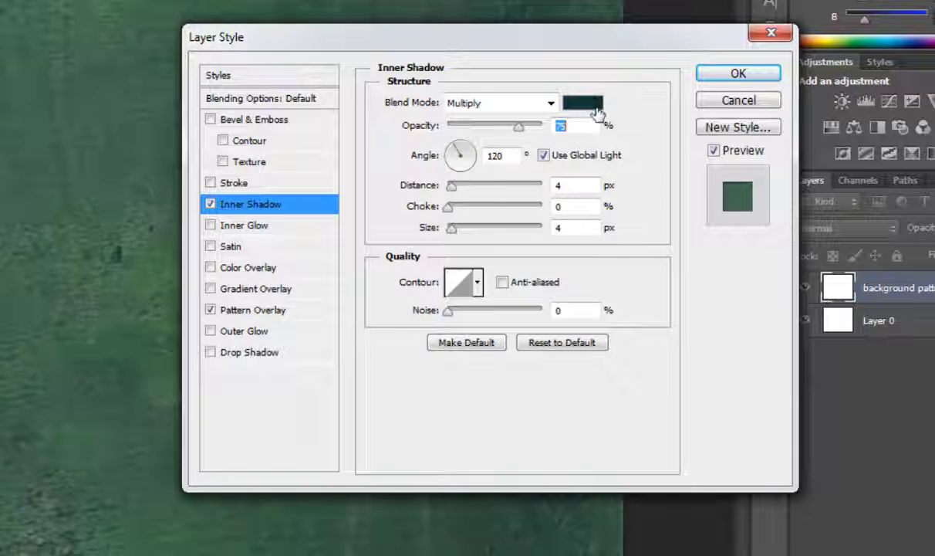
Step: Set the inner shadow to 100% opacity, 0 px distance, 40% choke and 160 px size, with Use Global Light off
type("100")
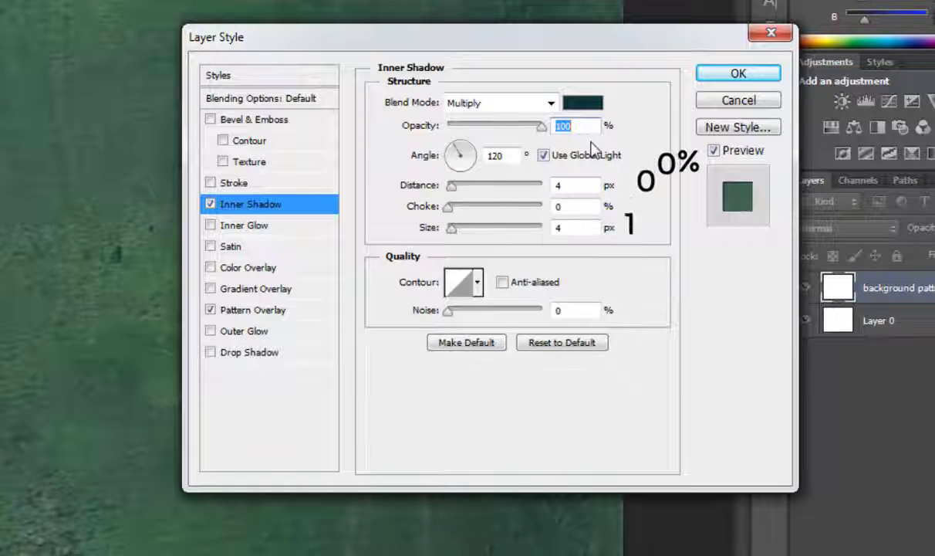
left_click(543, 156)
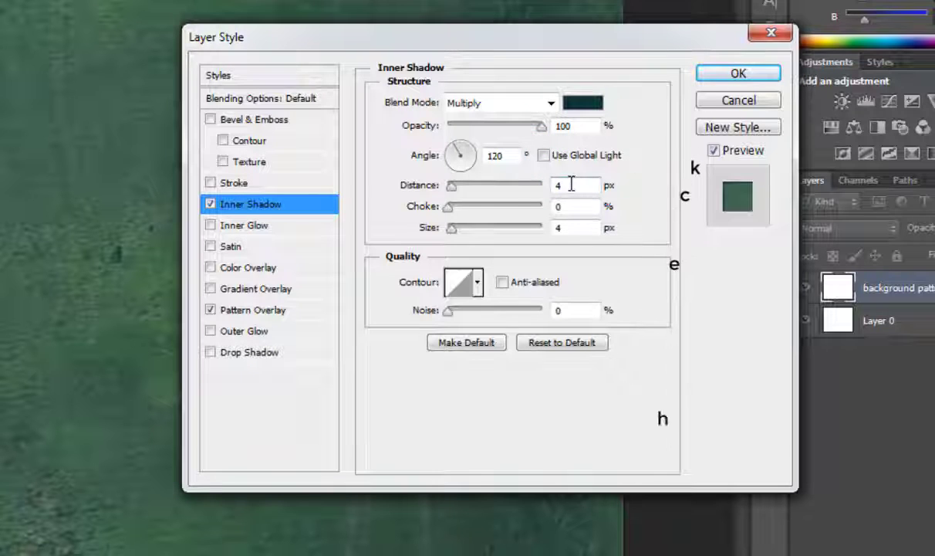
left_click_drag(451, 186, 447, 186)
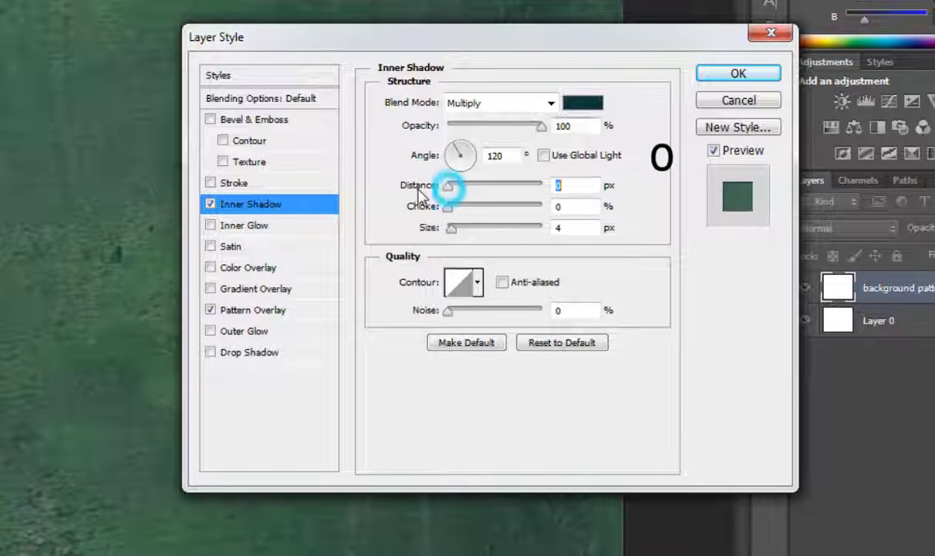
double_click(577, 206)
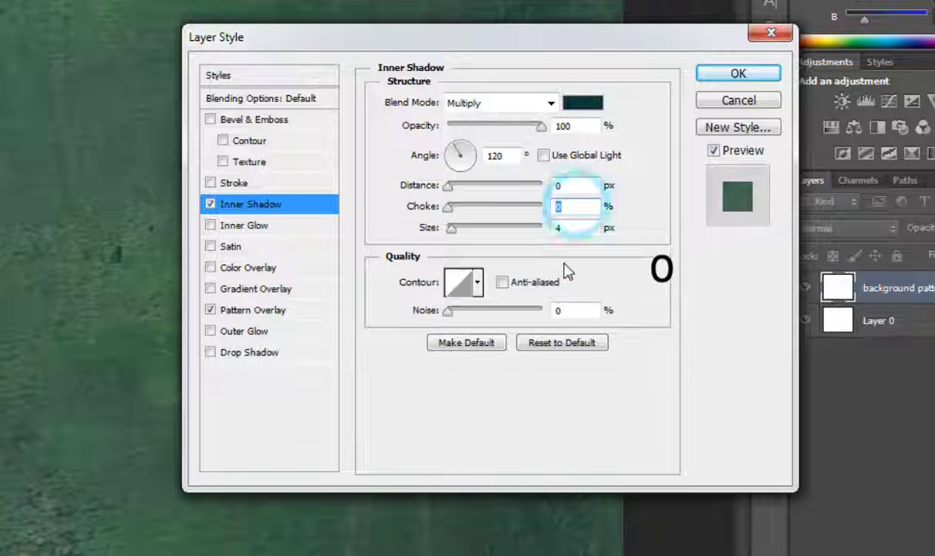
type("40")
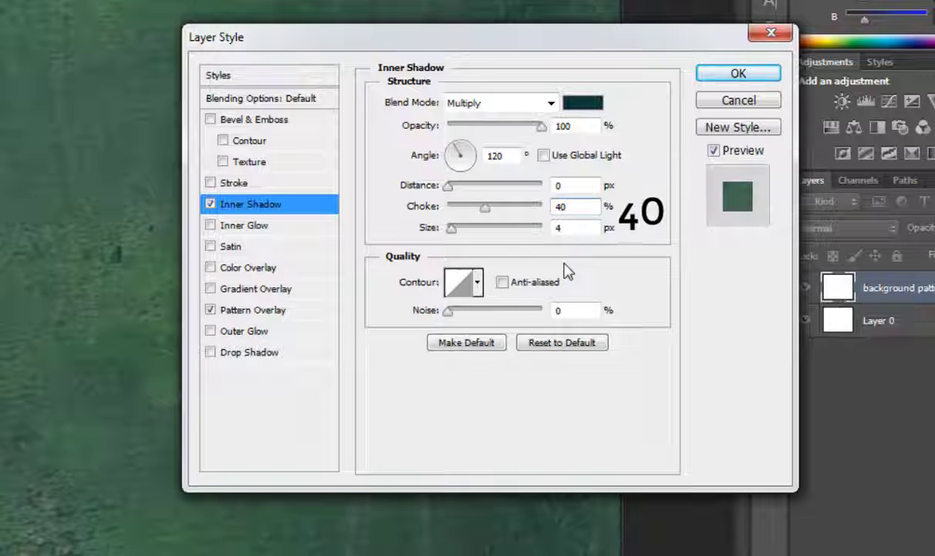
double_click(566, 228)
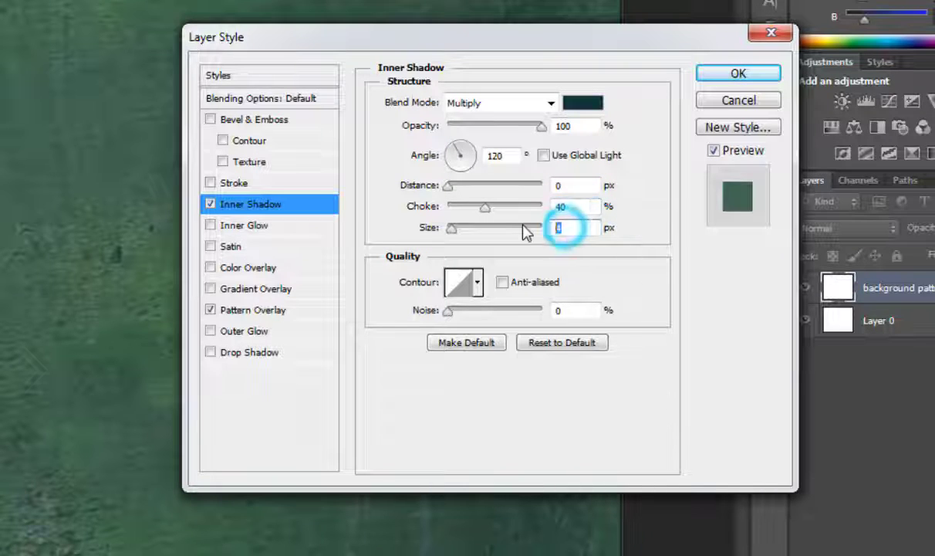
type("160")
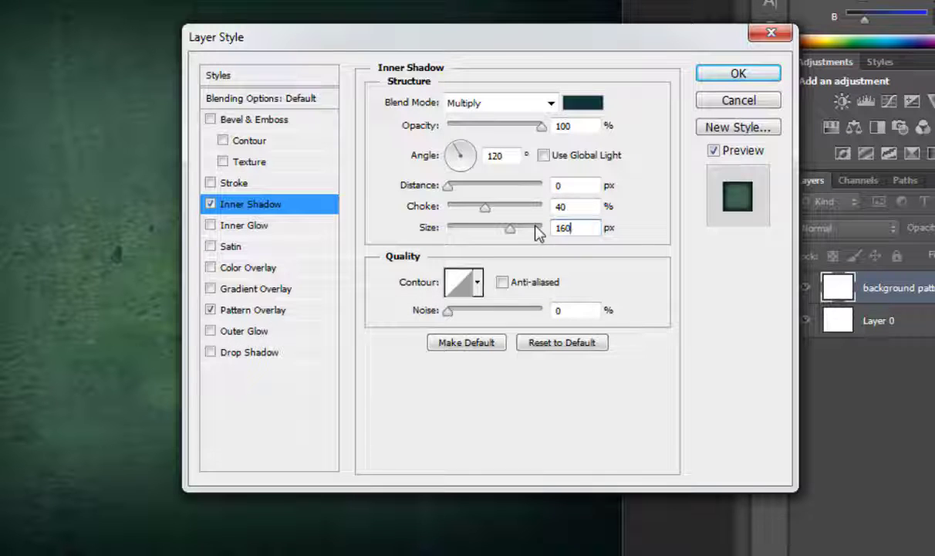
Step: Enable Bevel & Emboss on the background pattern layer with 200% depth and 250 px size
left_click(297, 121)
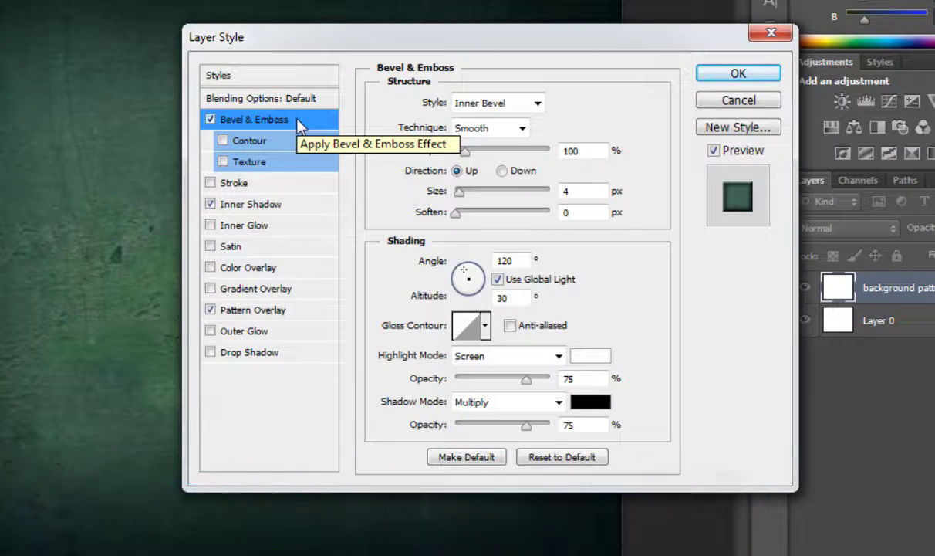
double_click(575, 150)
type("20")
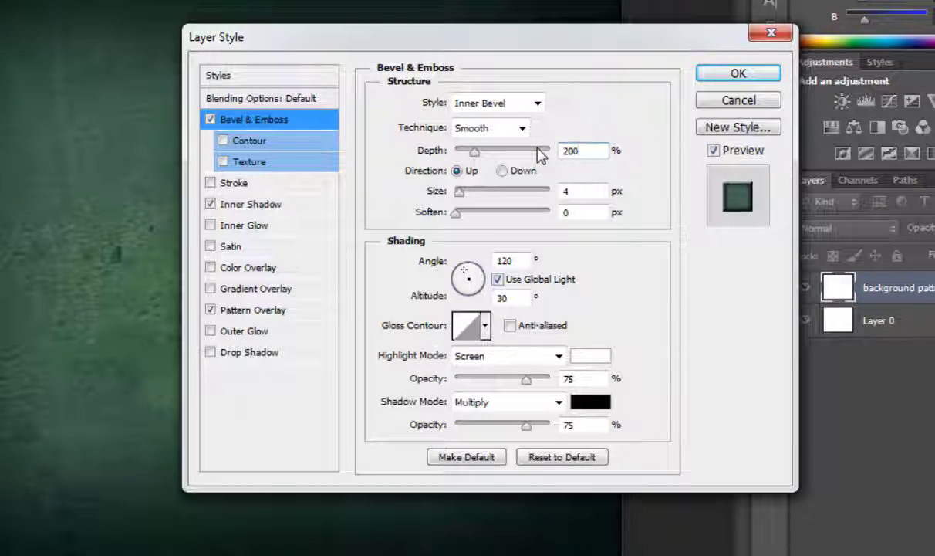
double_click(577, 193)
type("2")
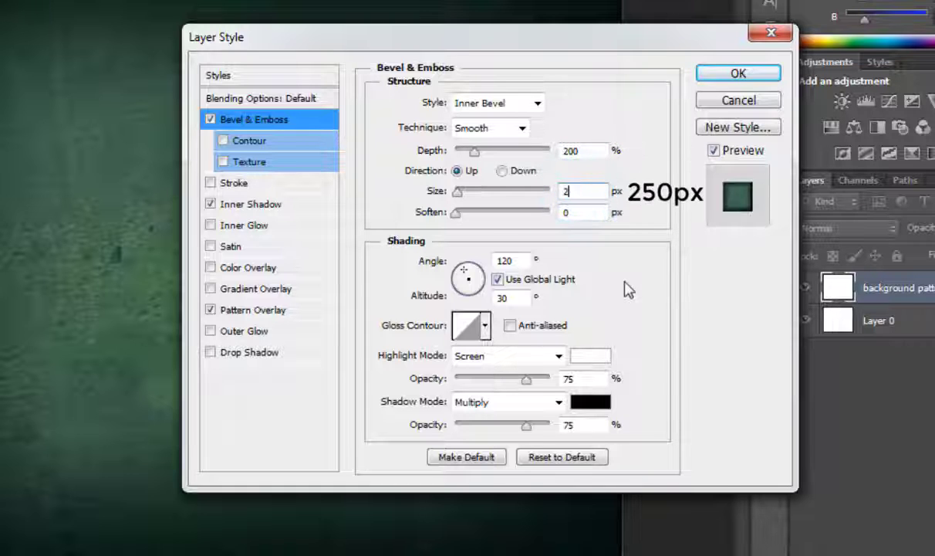
type("50")
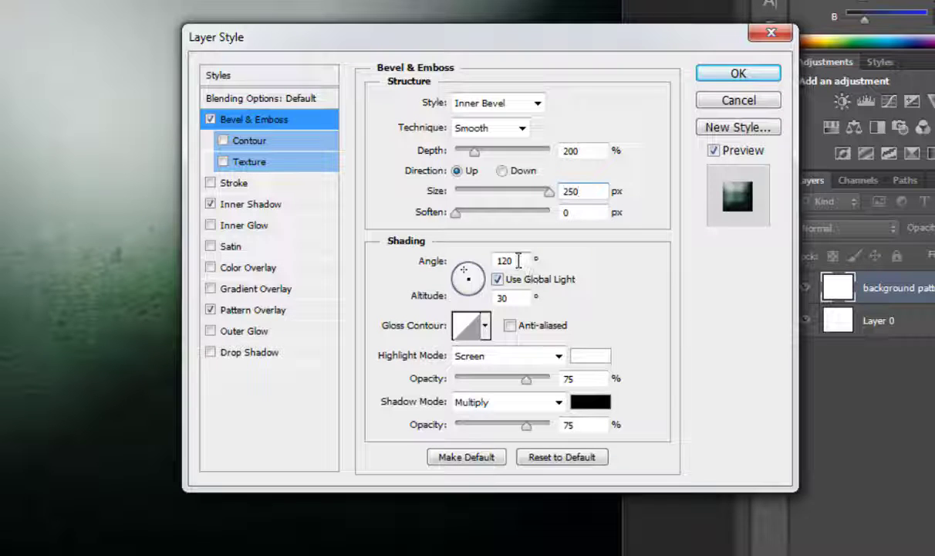
Step: Set the bevel shading to a 90° angle and 0° altitude, with Use Global Light off and Anti-aliased on
left_click(521, 277)
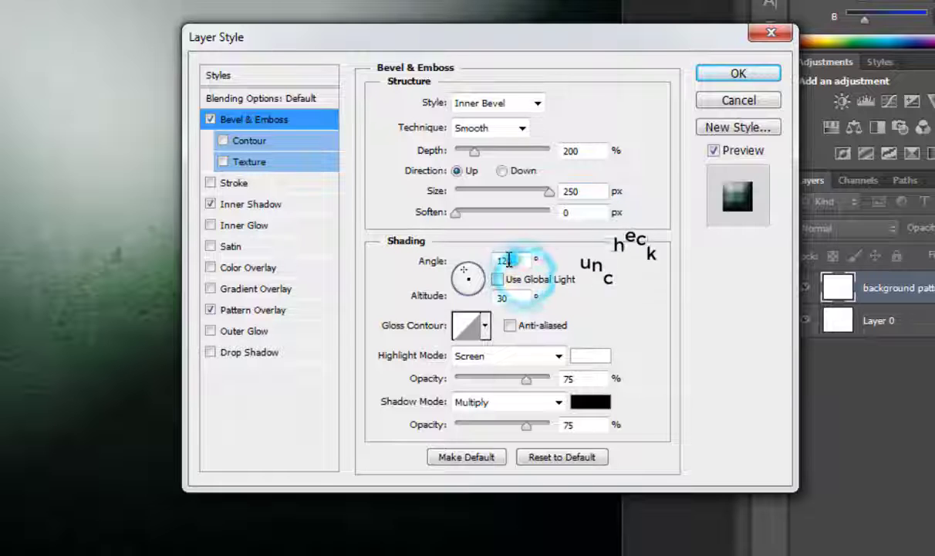
type("90")
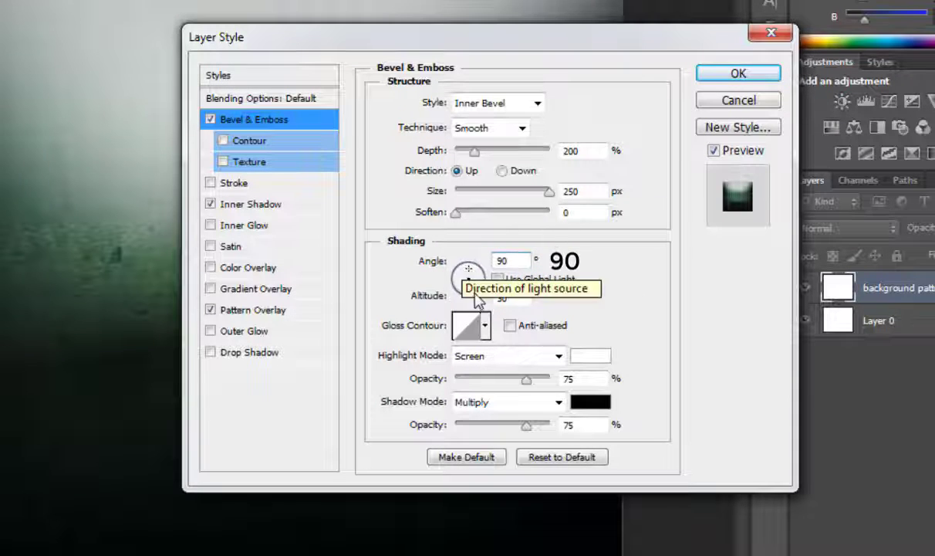
left_click(507, 297)
type("0")
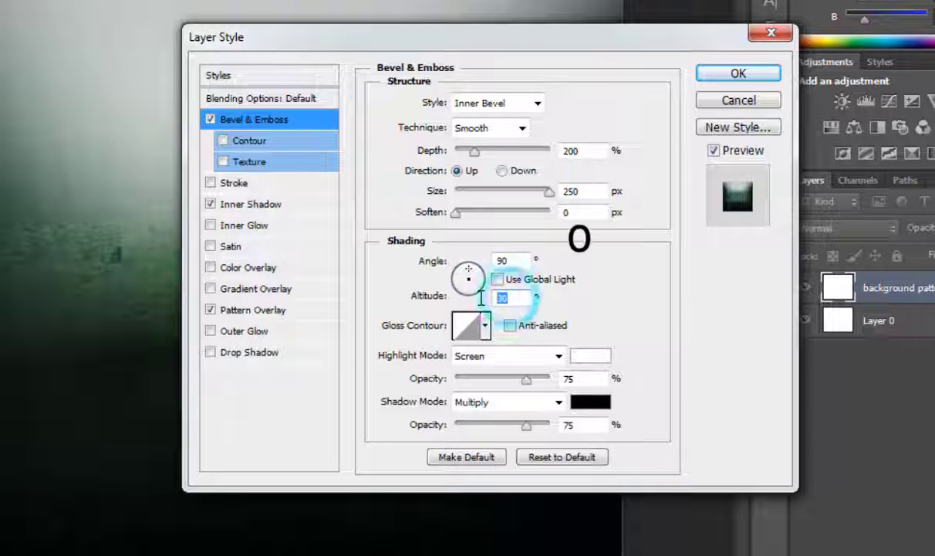
left_click(522, 327)
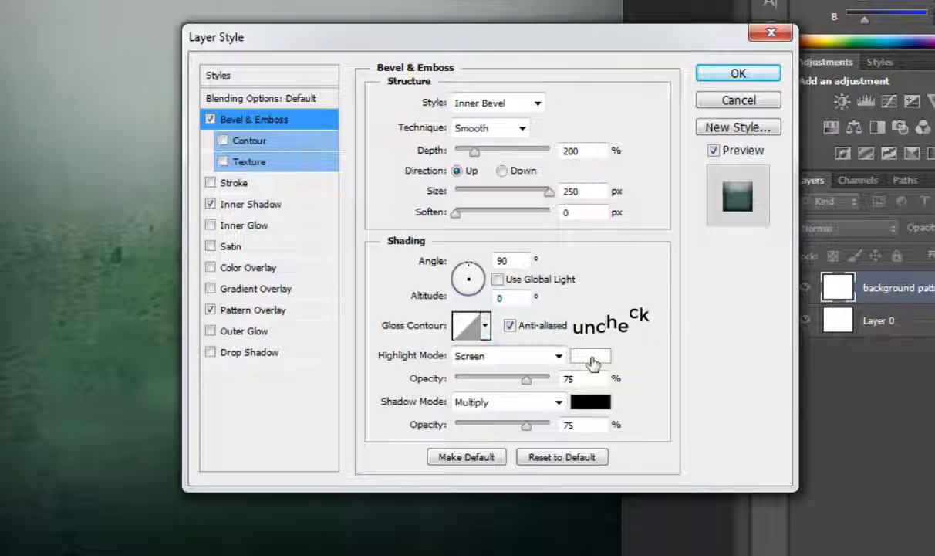
Step: Set the bevel highlight to Color Dodge mode with colour #e59804 and 80% opacity
left_click(550, 359)
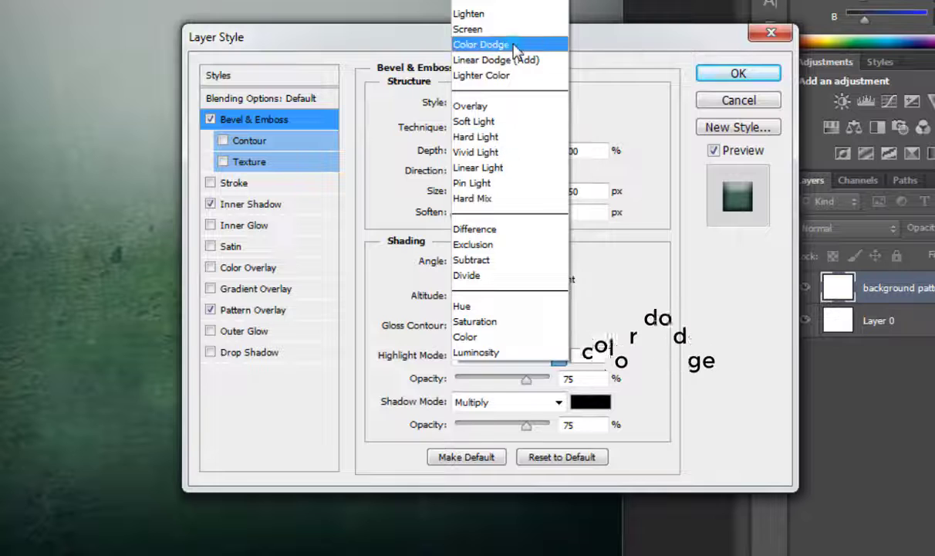
left_click(515, 47)
left_click(586, 356)
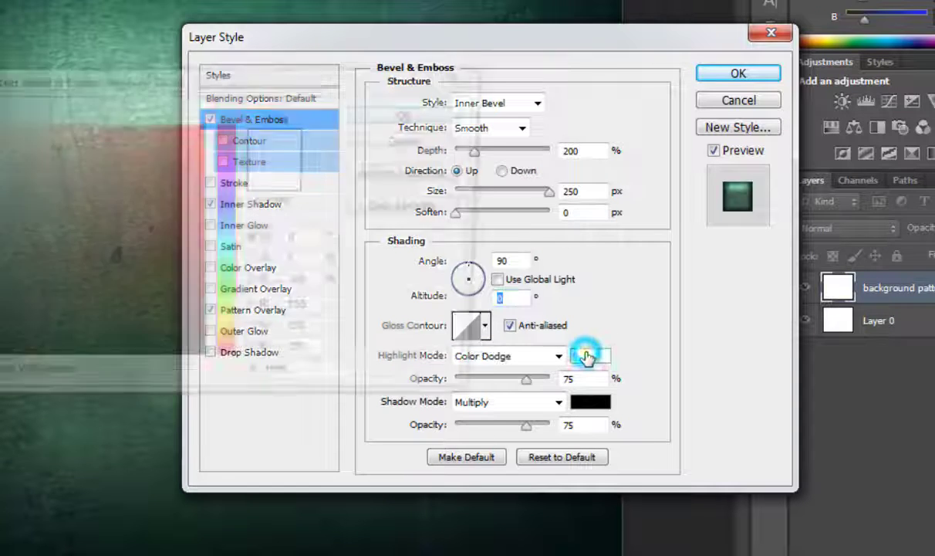
double_click(313, 386)
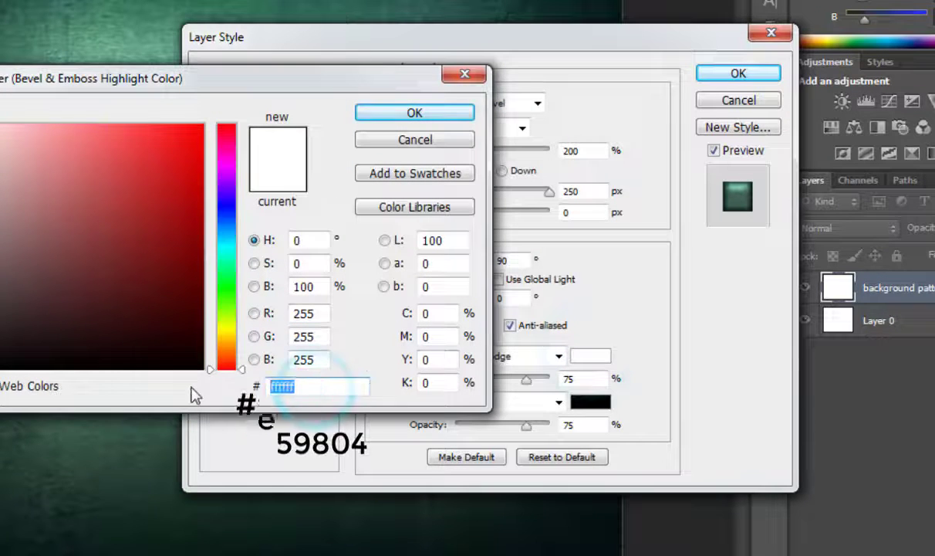
type("e")
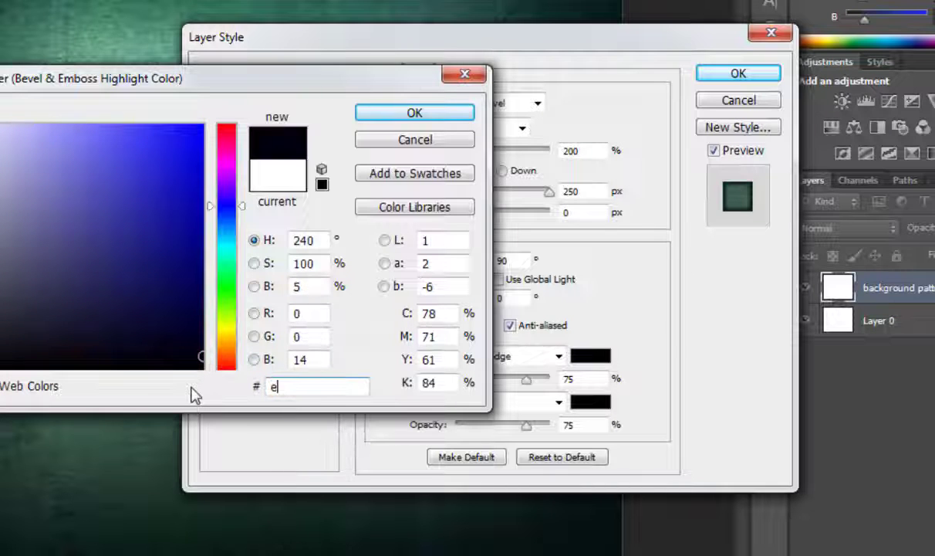
type("598")
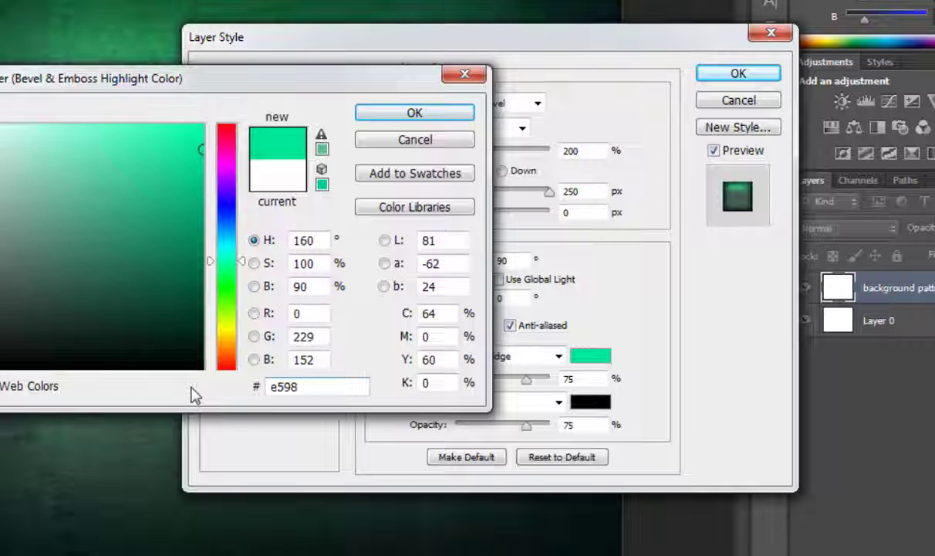
type("04")
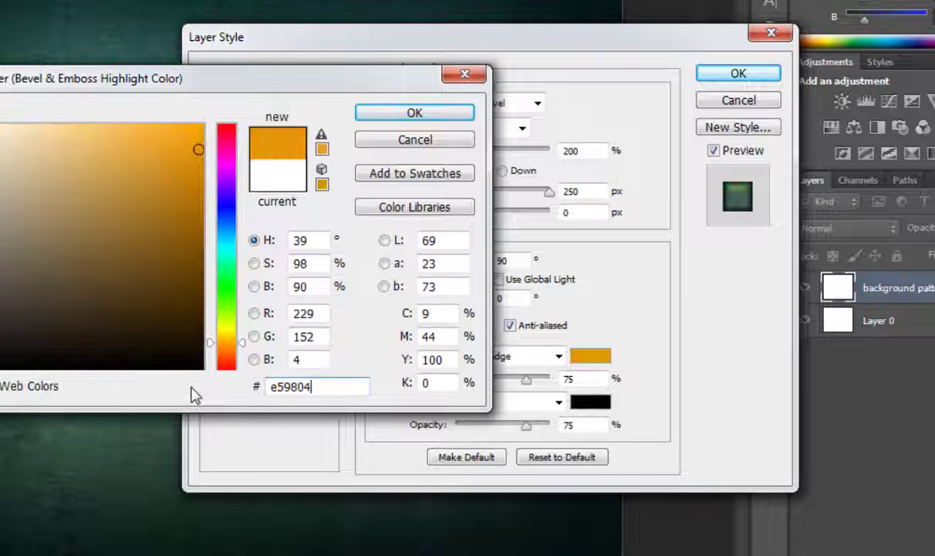
key("Return")
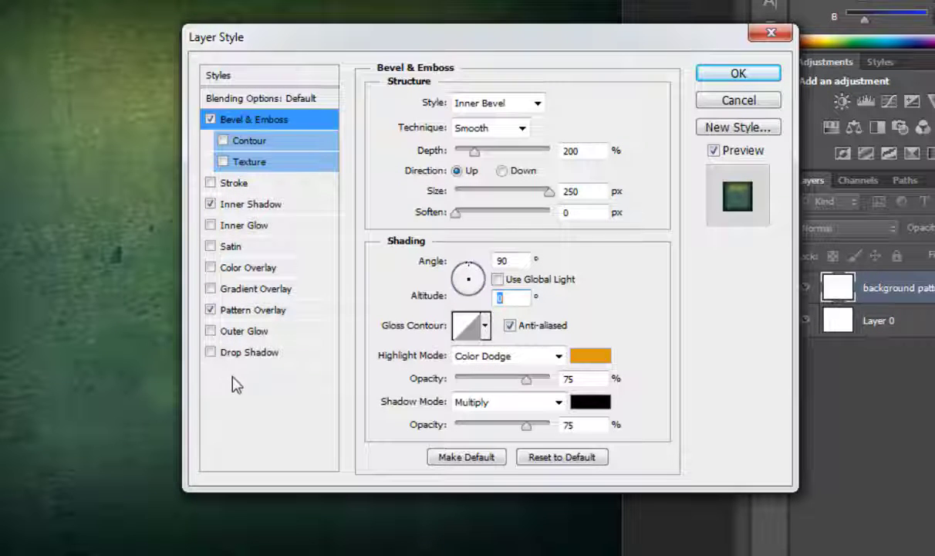
double_click(574, 379)
type("80")
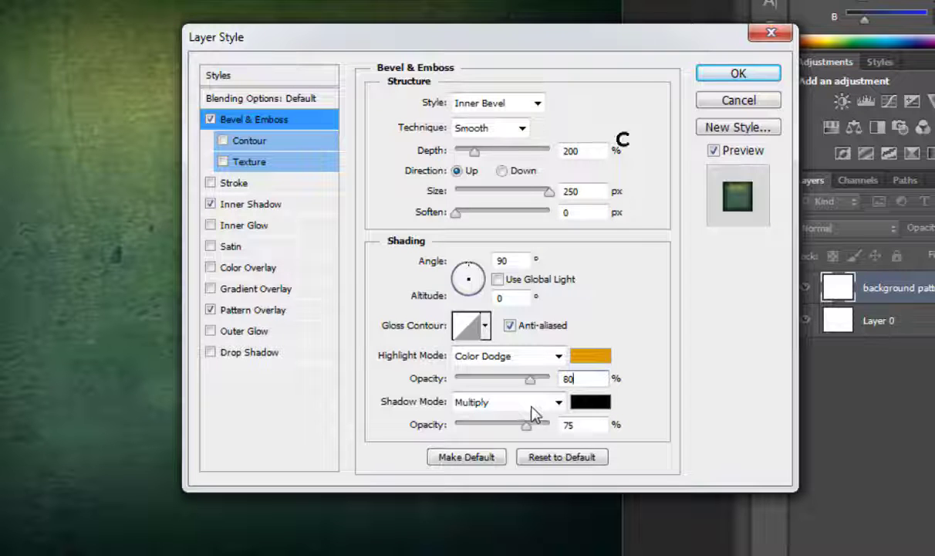
Step: Set the bevel shadow to Color Burn mode with 10% opacity and colour #333333
left_click(533, 407)
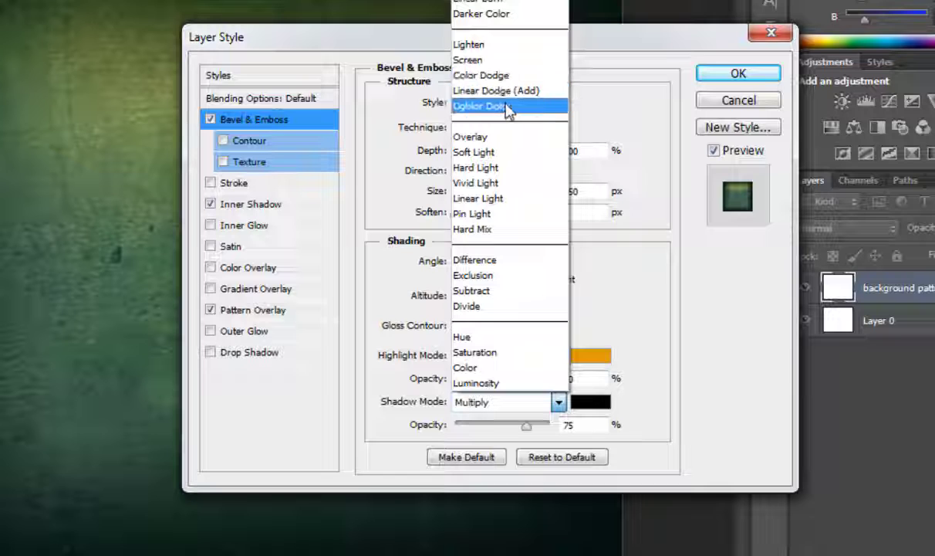
left_click(474, 1)
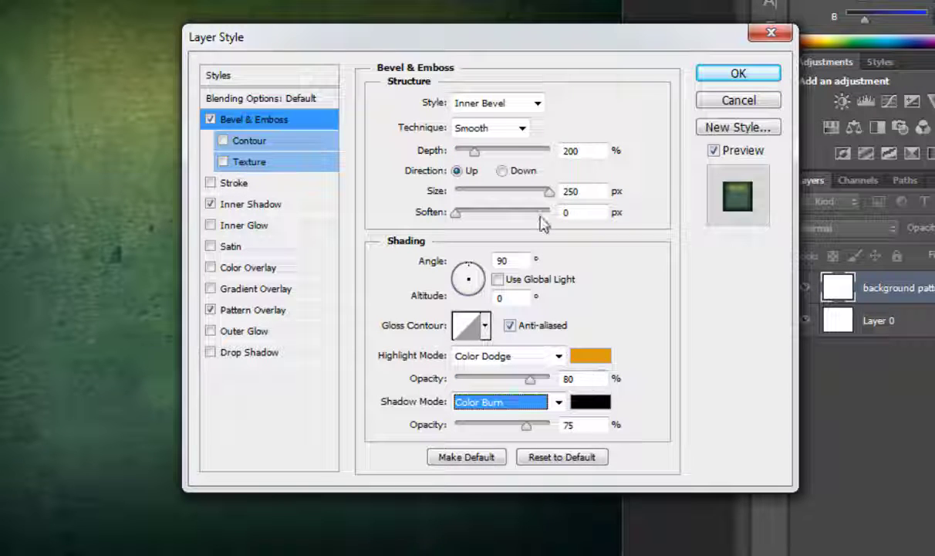
double_click(588, 424)
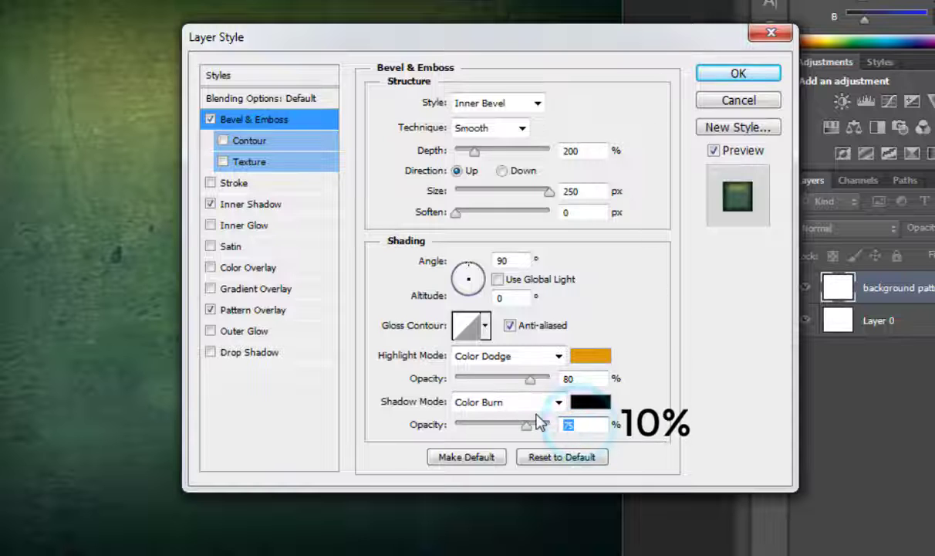
type("10")
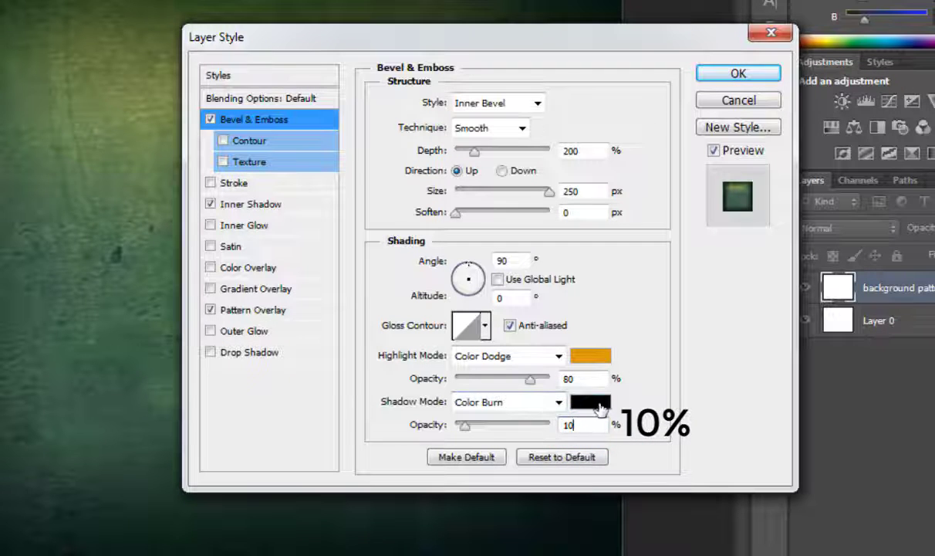
left_click(599, 402)
left_click_drag(345, 386, 267, 388)
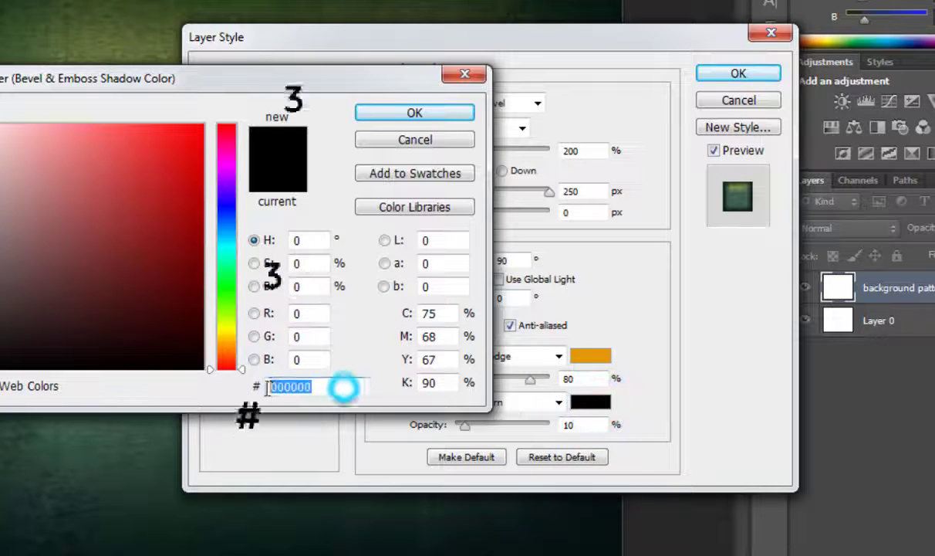
type("333")
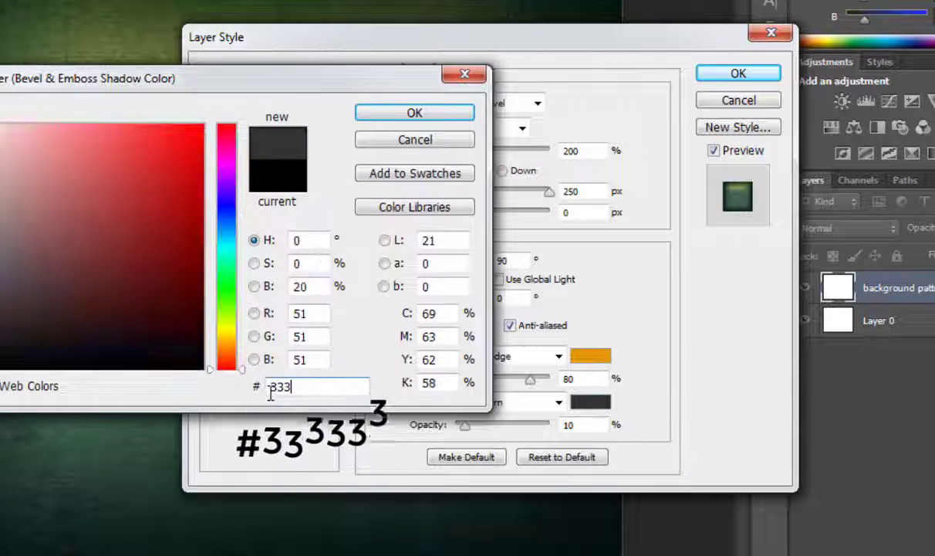
type("333")
key("Return")
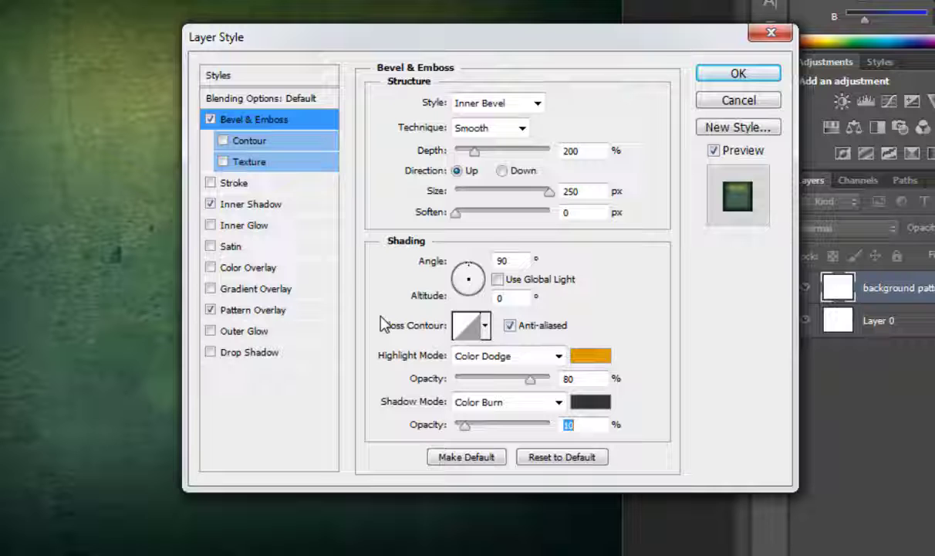
Step: Edit the bevel's gloss contour curve and set its starting point to 25% input and 30% output
left_click(485, 328)
left_click(469, 325)
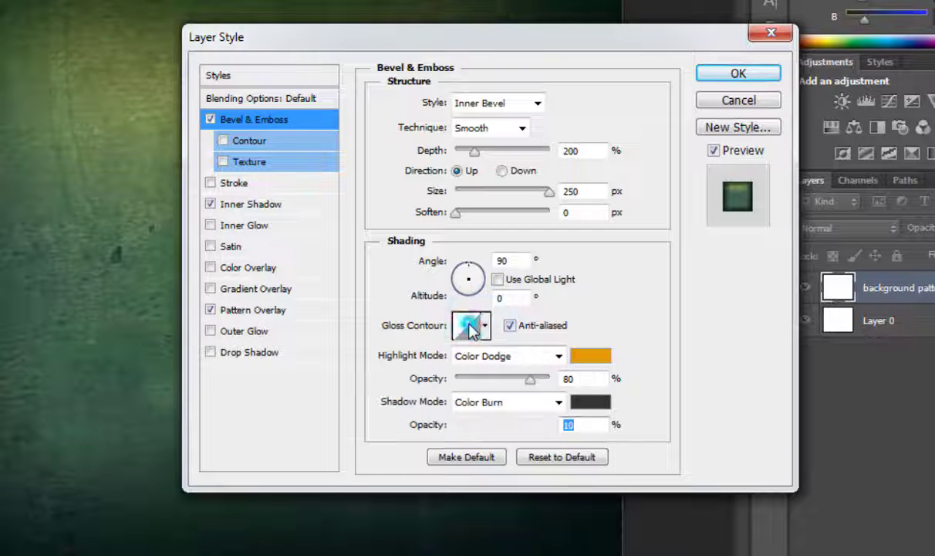
left_click(469, 325)
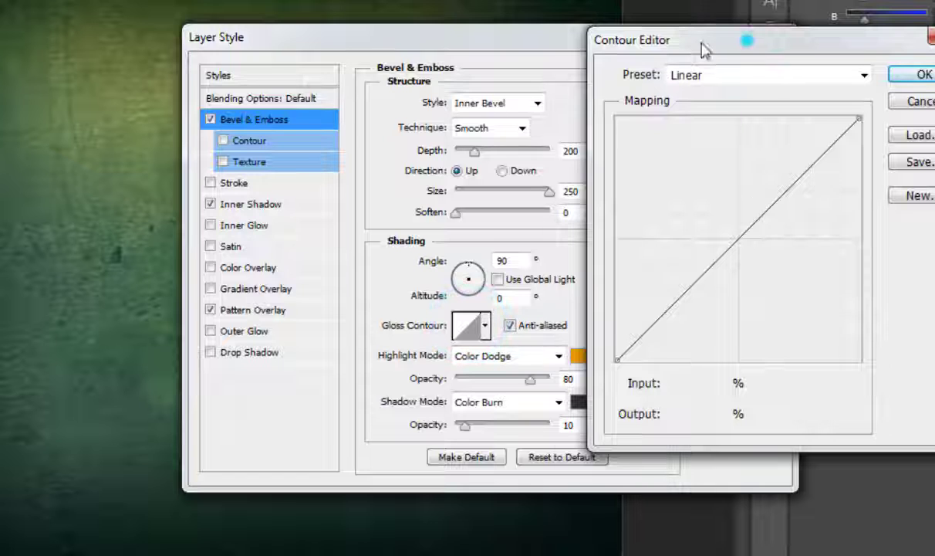
left_click_drag(704, 49, 369, 44)
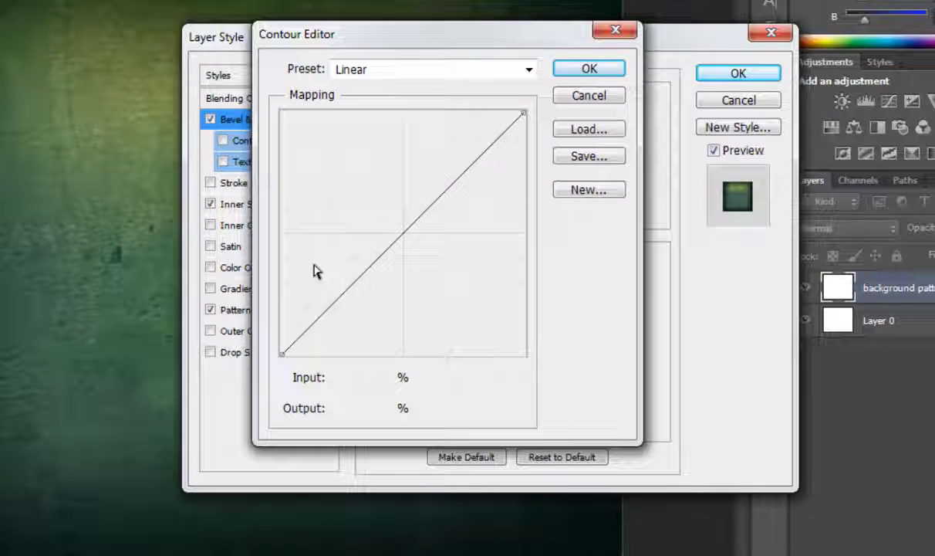
left_click(281, 354)
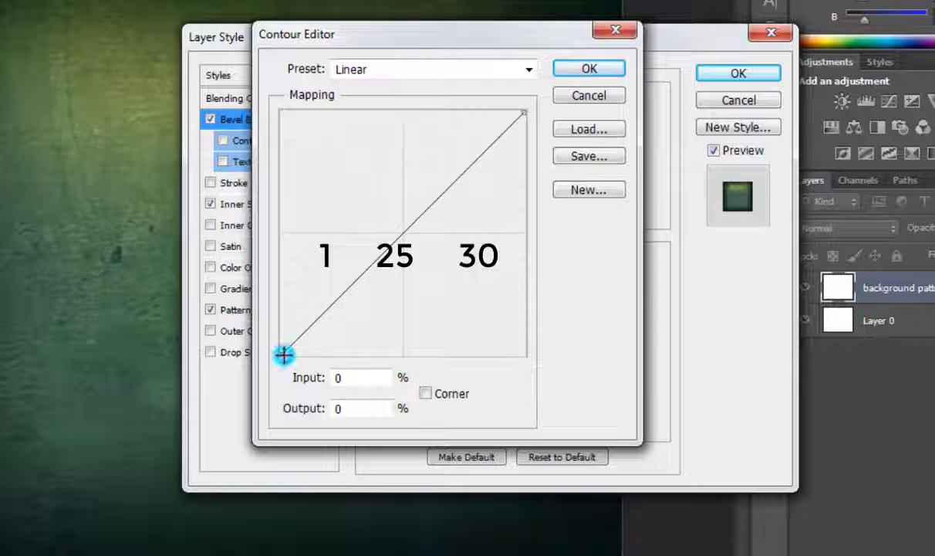
left_click(374, 376)
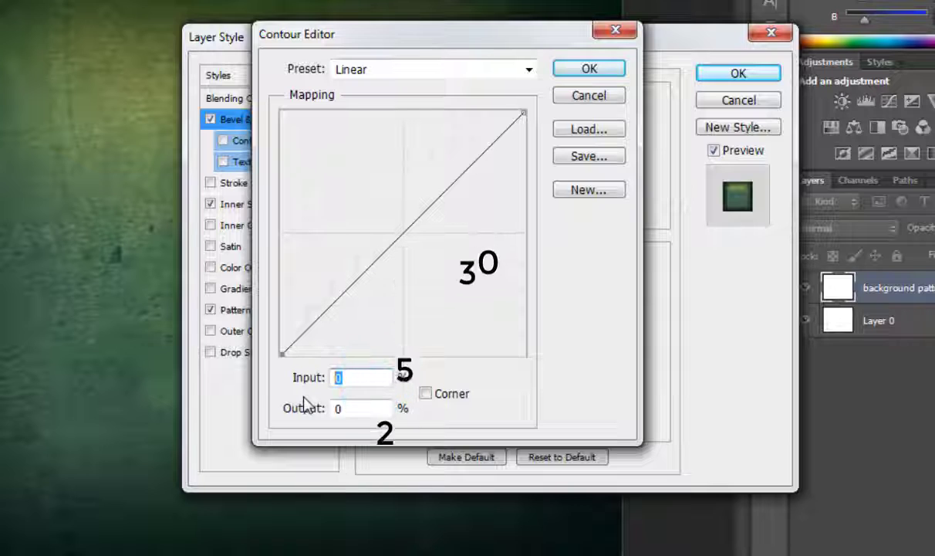
type("25")
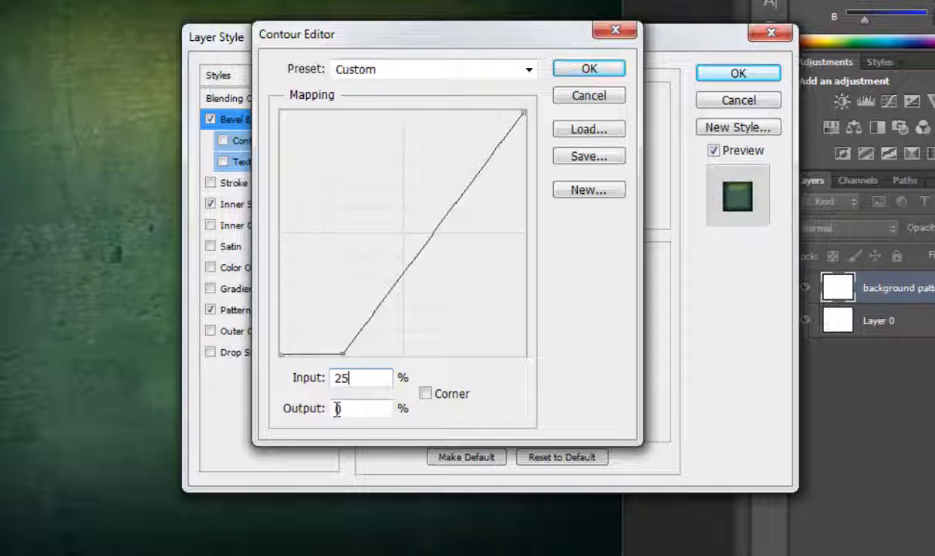
left_click(344, 410)
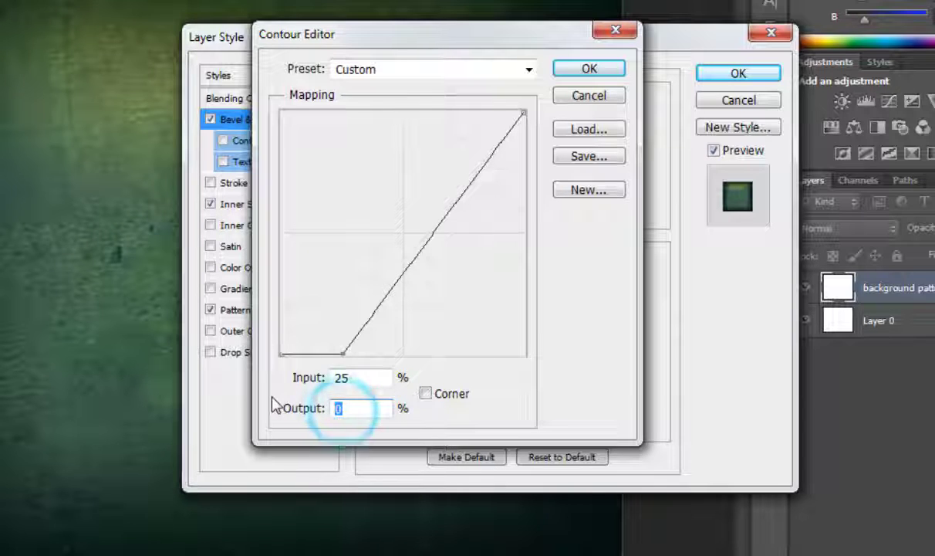
type("3")
type("0")
key("BackSpace")
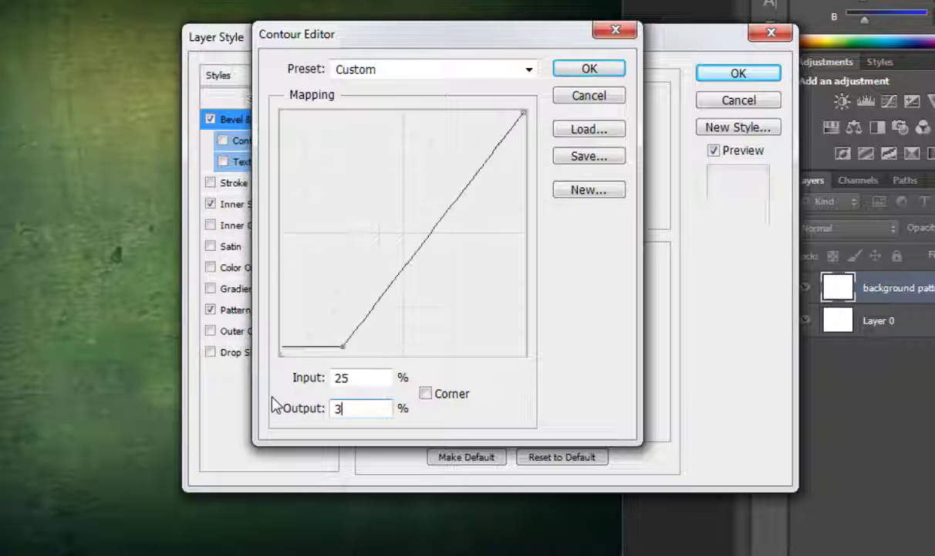
type("0")
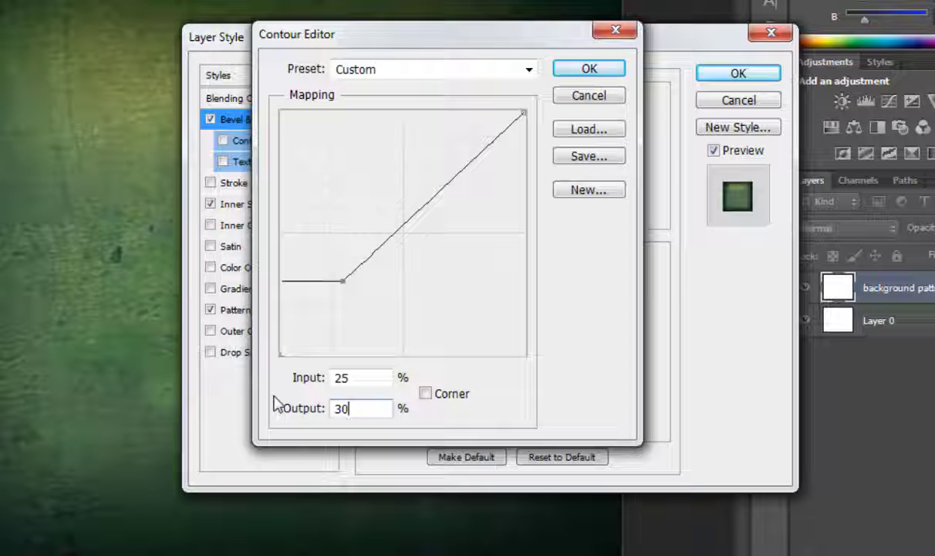
Step: Add a middle point to the gloss contour curve at 50% input and 100% output
left_click(410, 217)
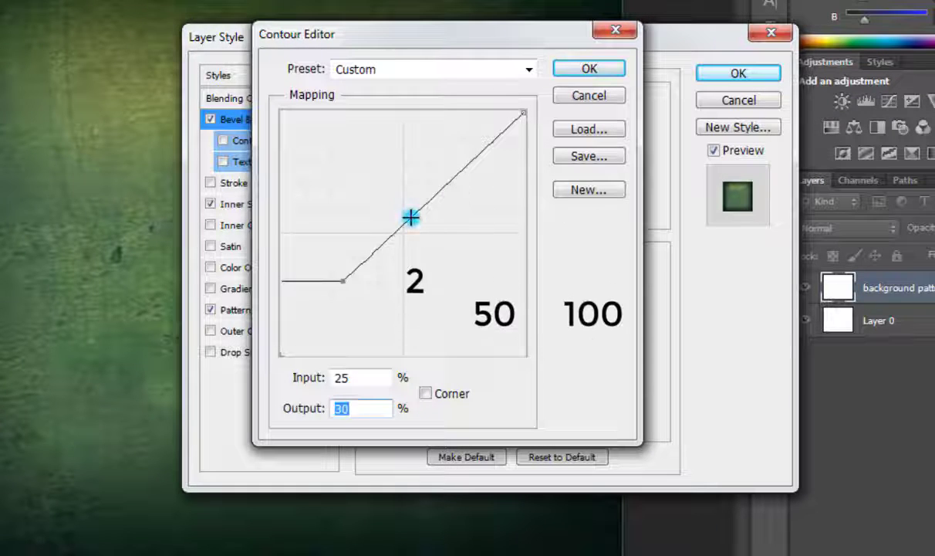
double_click(356, 378)
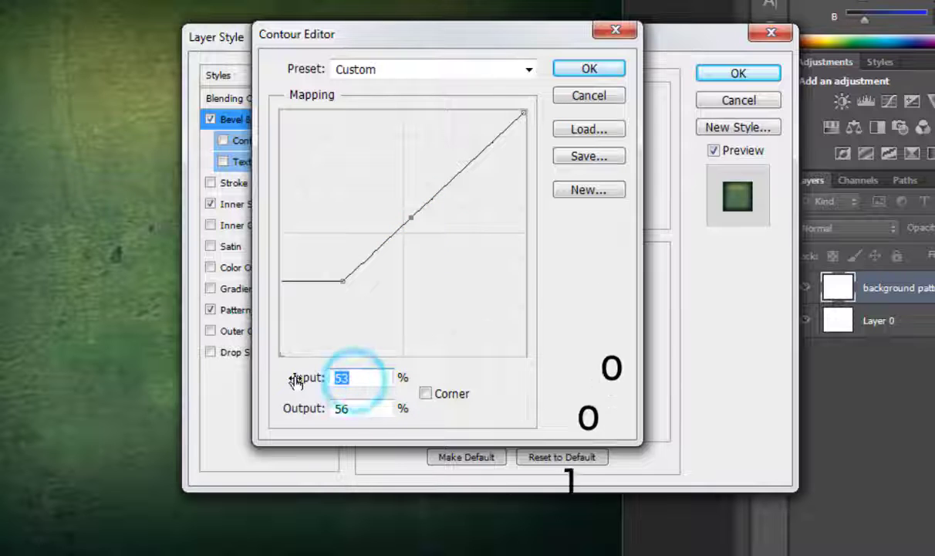
type("50")
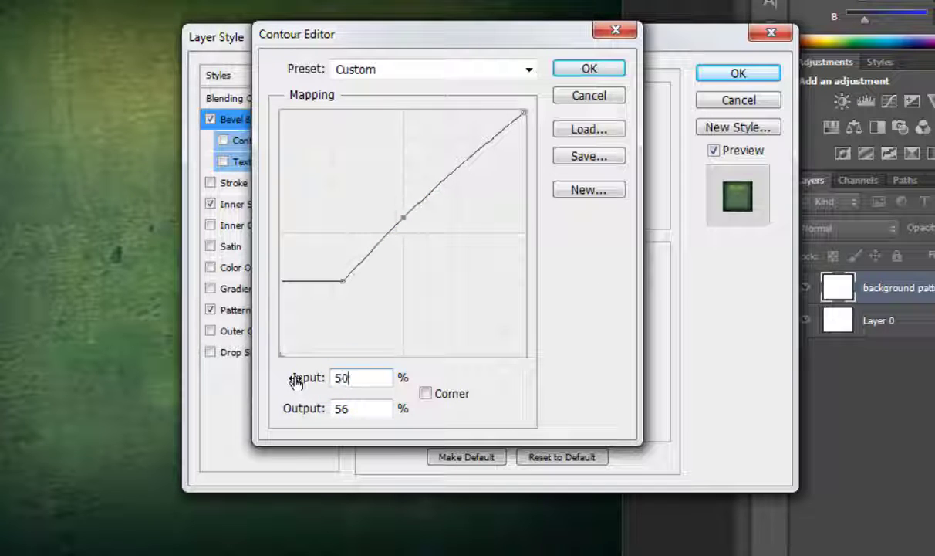
type("100")
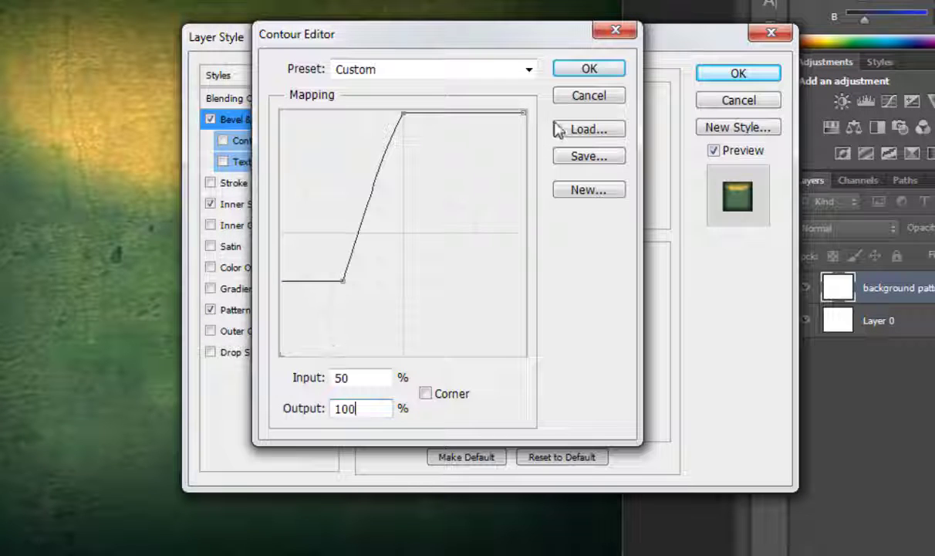
Step: Set the gloss contour's end point to 75% input and 30% output, and apply the contour and layer style
left_click(524, 112)
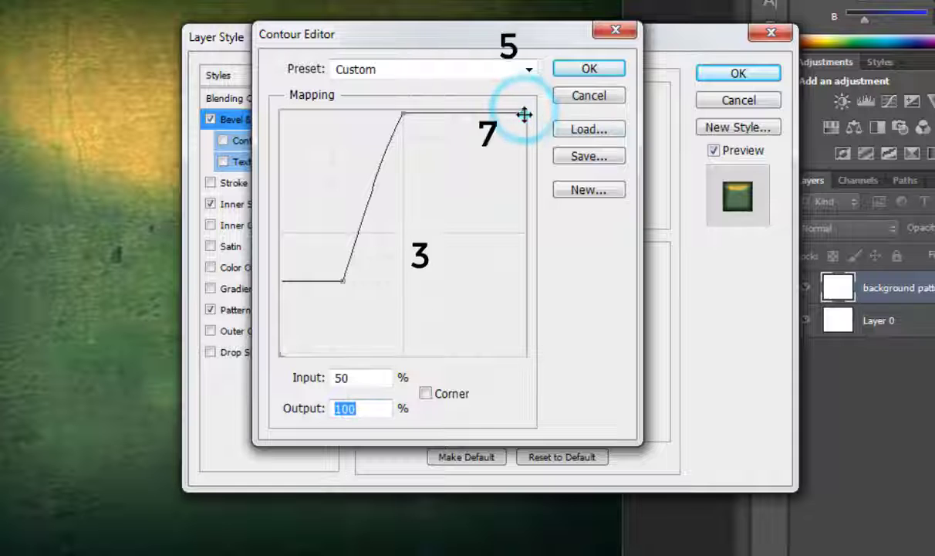
double_click(352, 377)
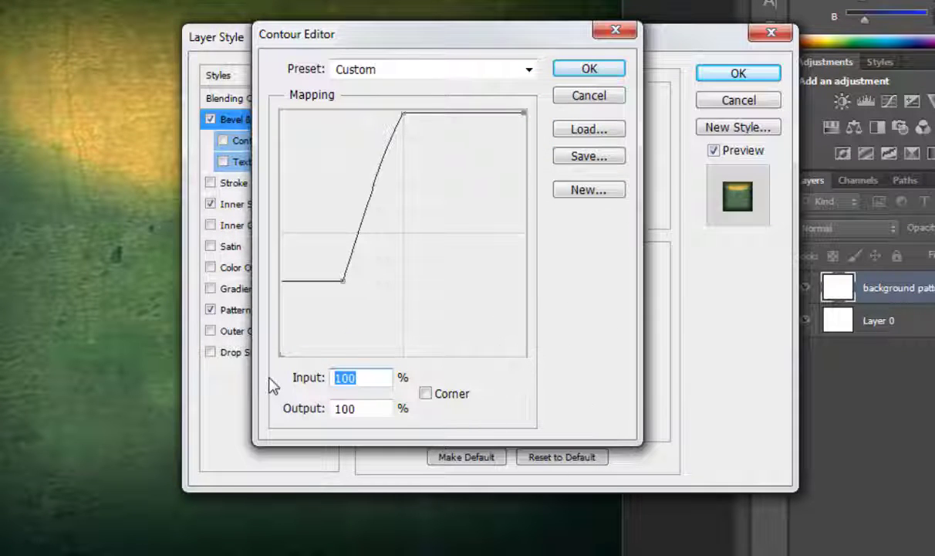
type("73")
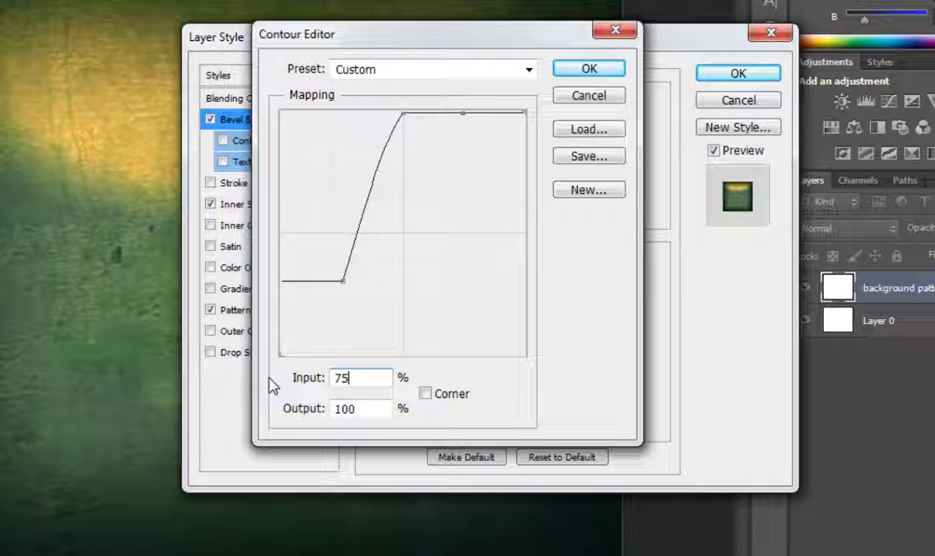
key("Tab")
type("3")
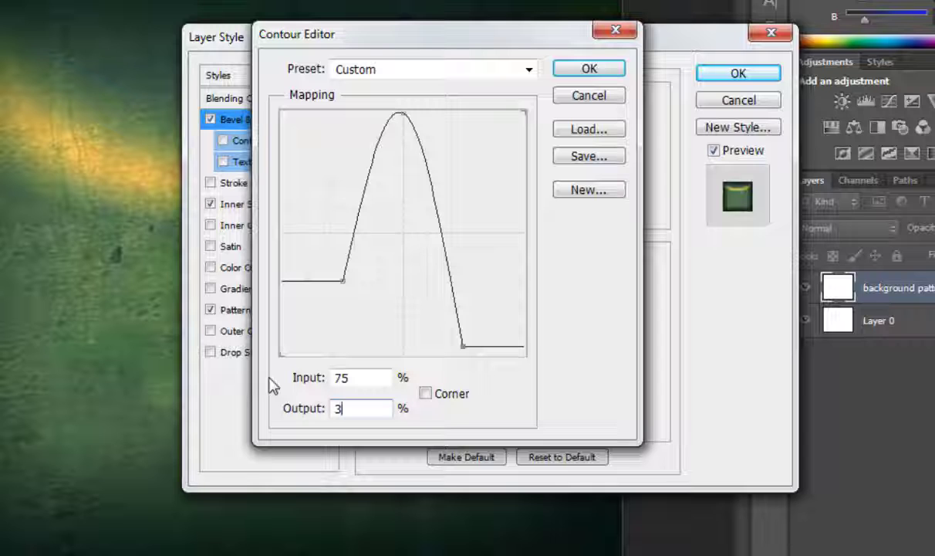
type("0")
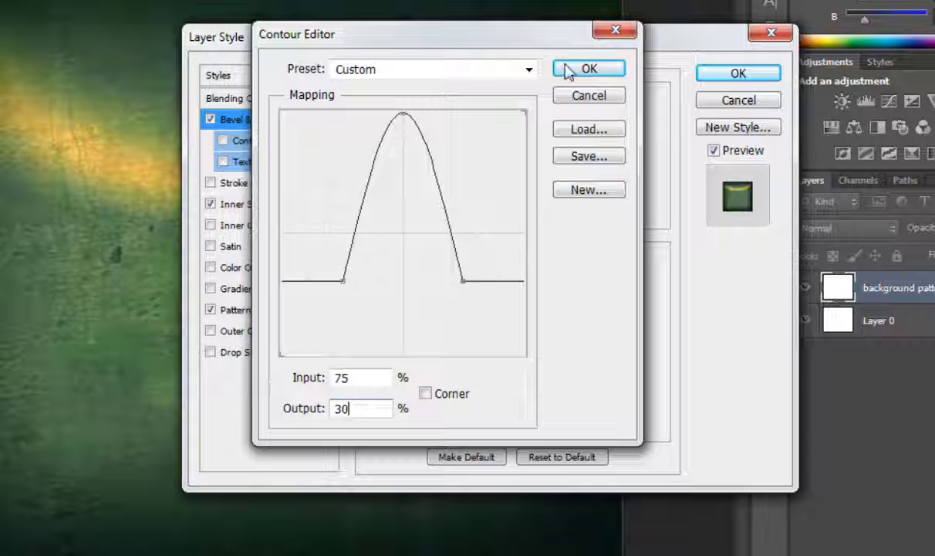
left_click(588, 72)
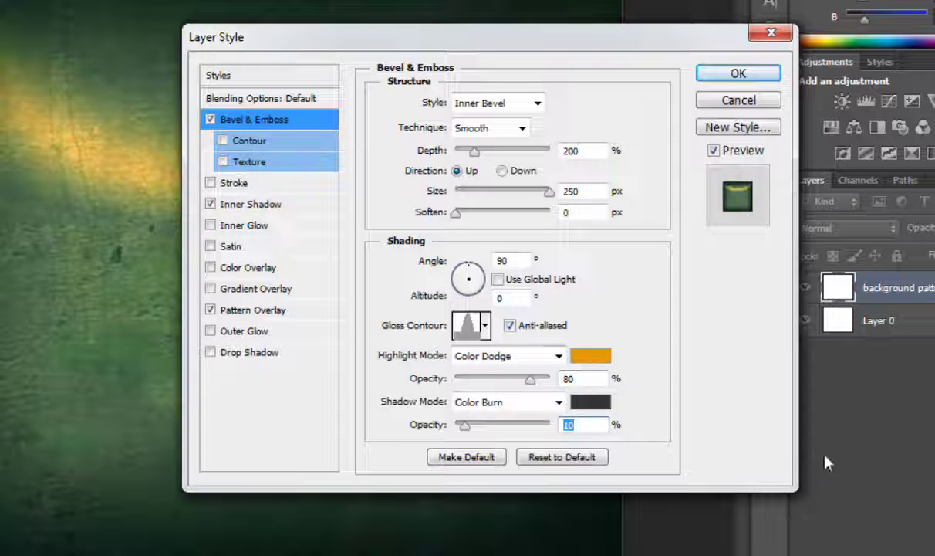
left_click(729, 75)
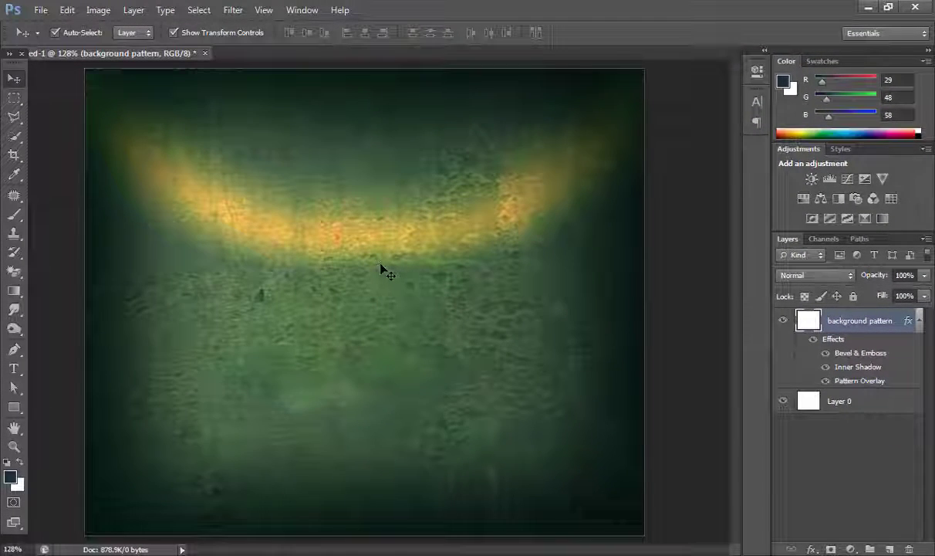
Step: Add a text layer on the canvas reading SHINE with the Type tool
left_click(17, 371)
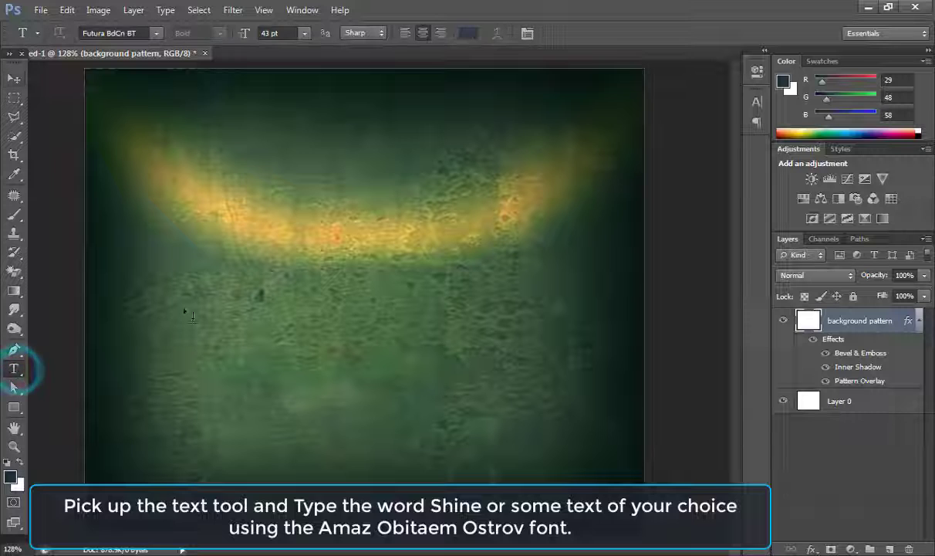
left_click(188, 361)
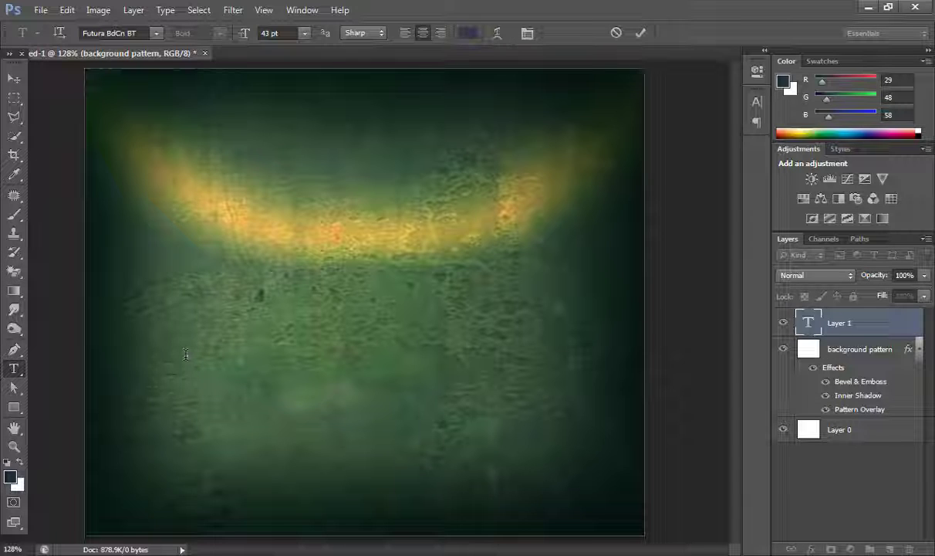
type("S")
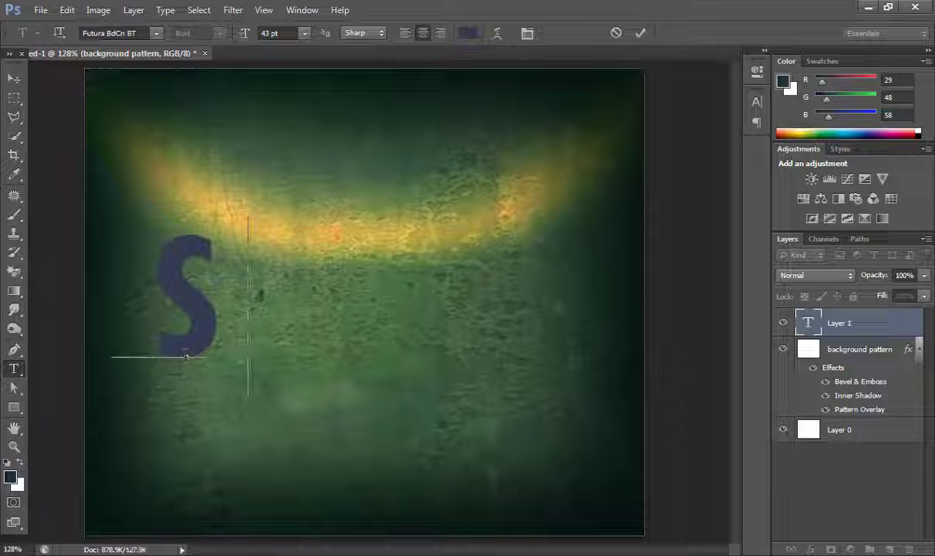
type("HINE")
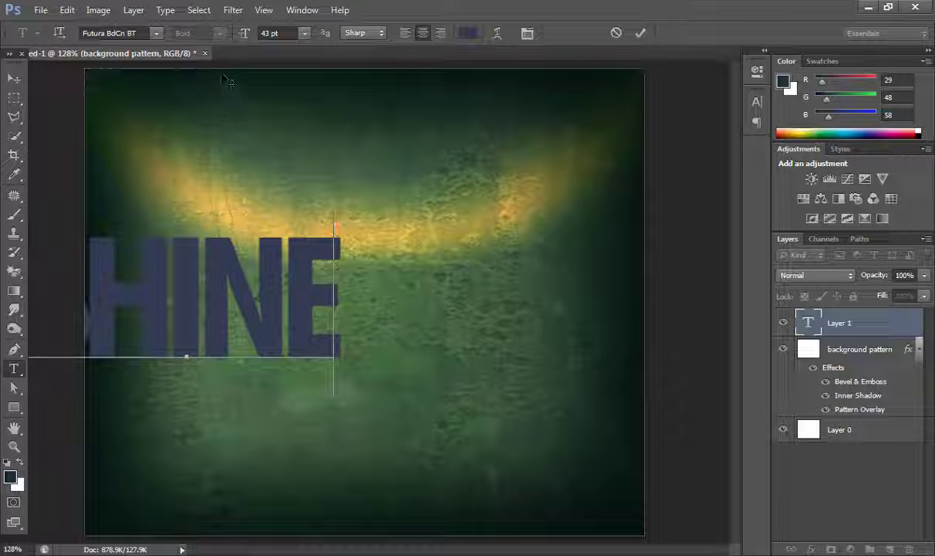
Step: Change the SHINE text's font to Amaz Obitaem Ostrov and move the text to the horizontal centre, just below the light band
left_click(141, 33)
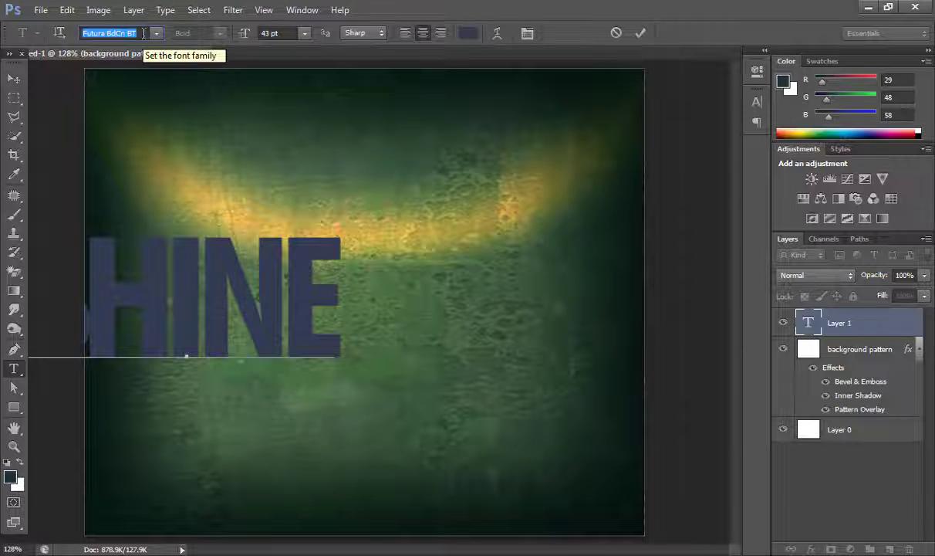
type("AmazObitaemOs...")
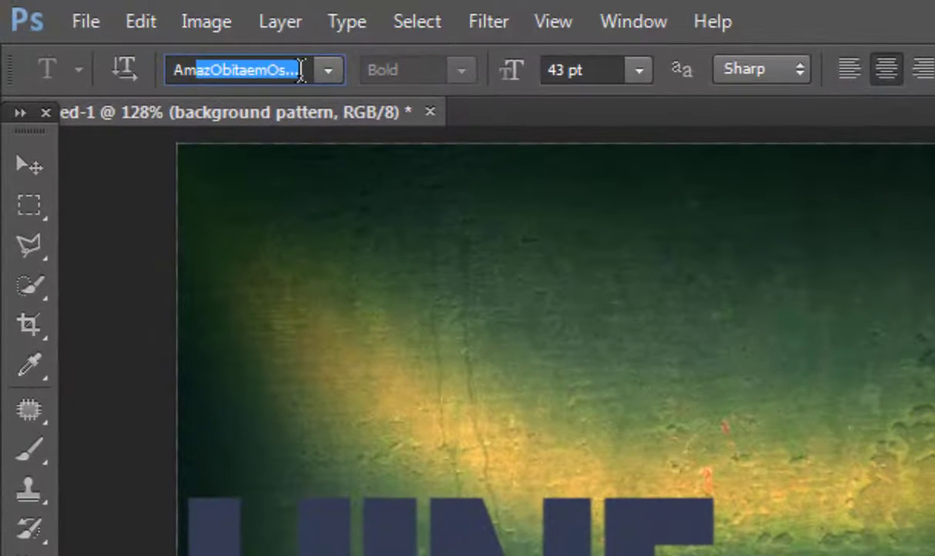
key("Return")
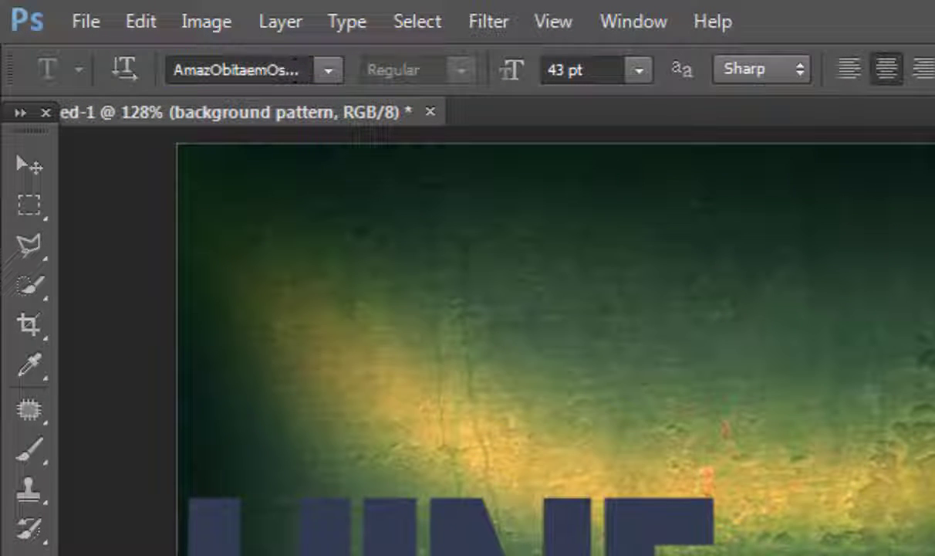
key("Escape")
left_click(246, 55)
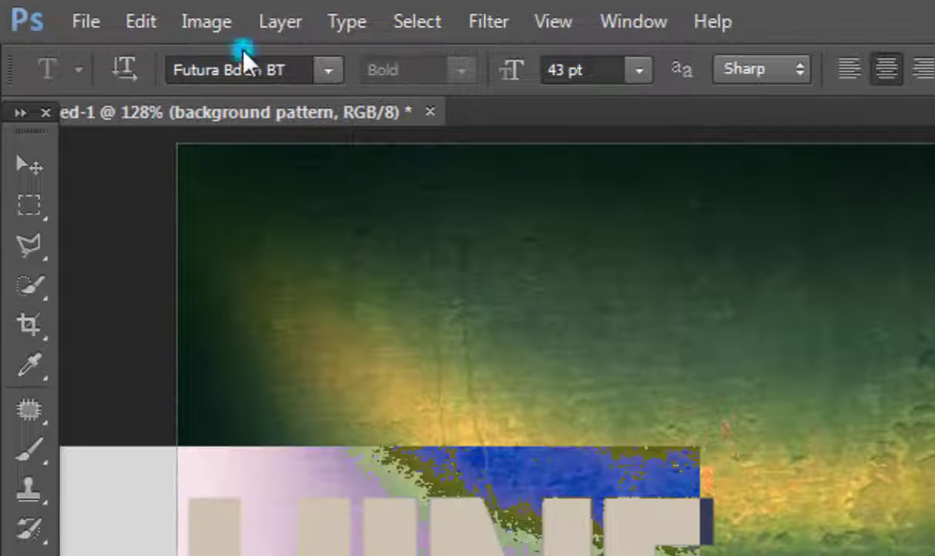
type("AmazObitaemOs...")
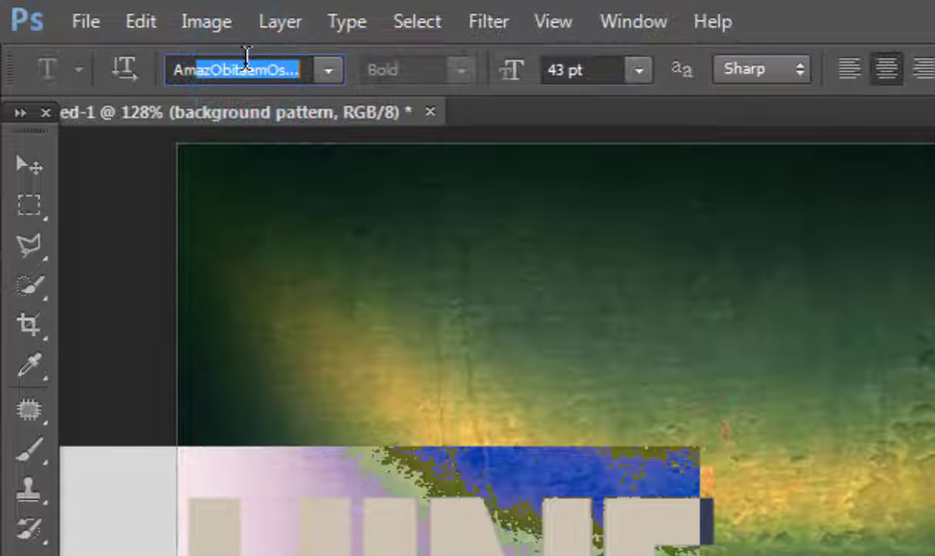
key("Return")
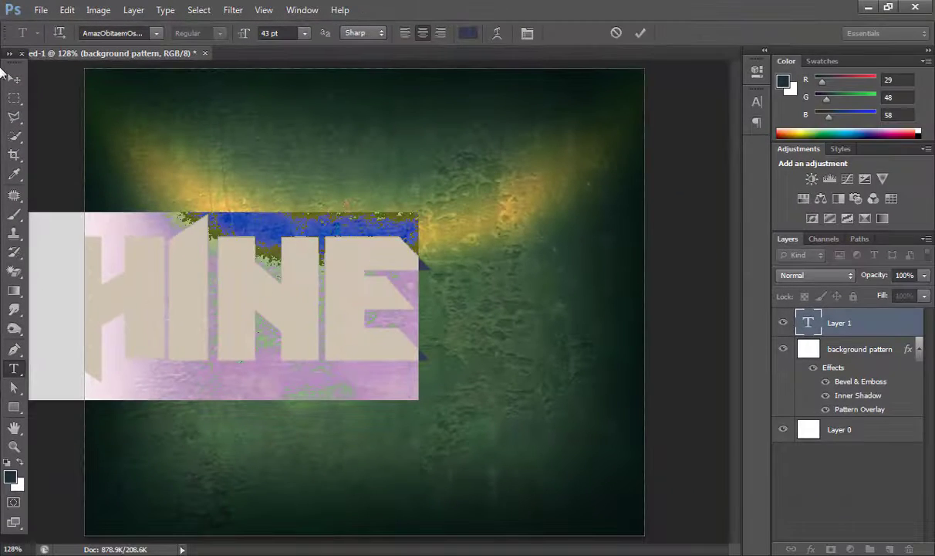
left_click(13, 79)
left_click_drag(338, 317, 514, 377)
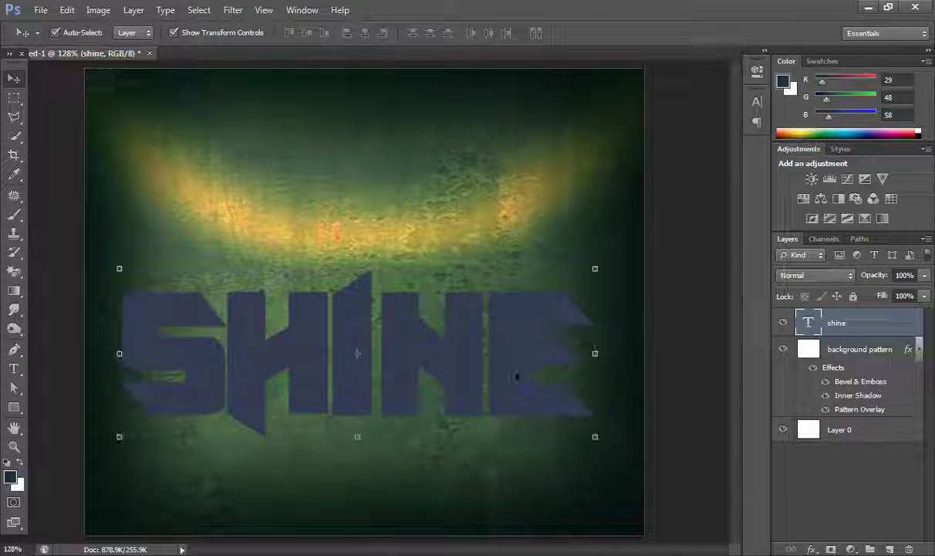
Step: Change the SHINE text's colour to black, #000000
double_click(808, 323)
left_click(465, 33)
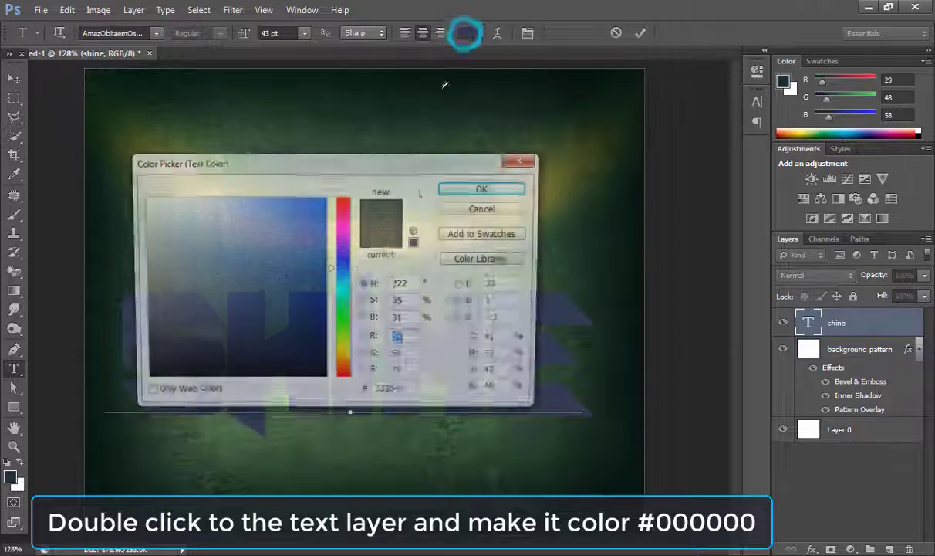
left_click_drag(247, 253, 298, 391)
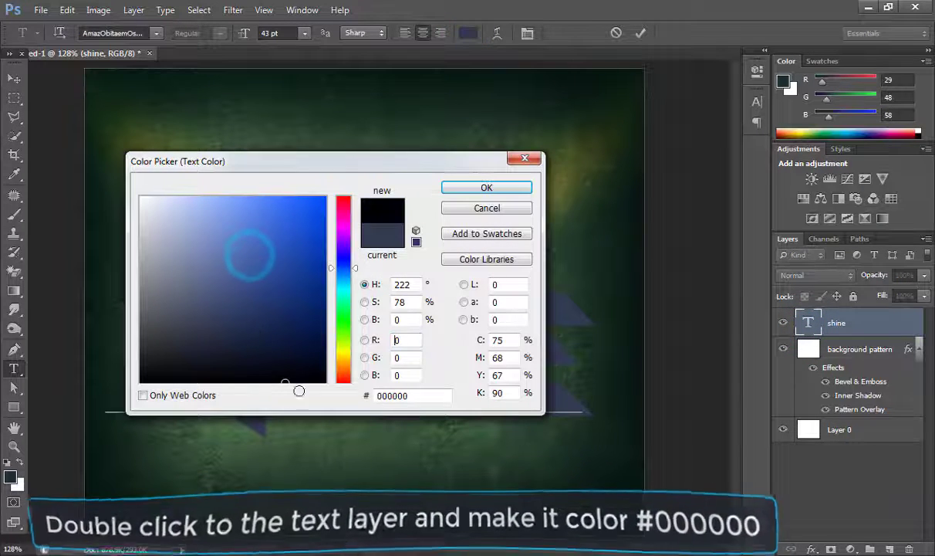
left_click(487, 188)
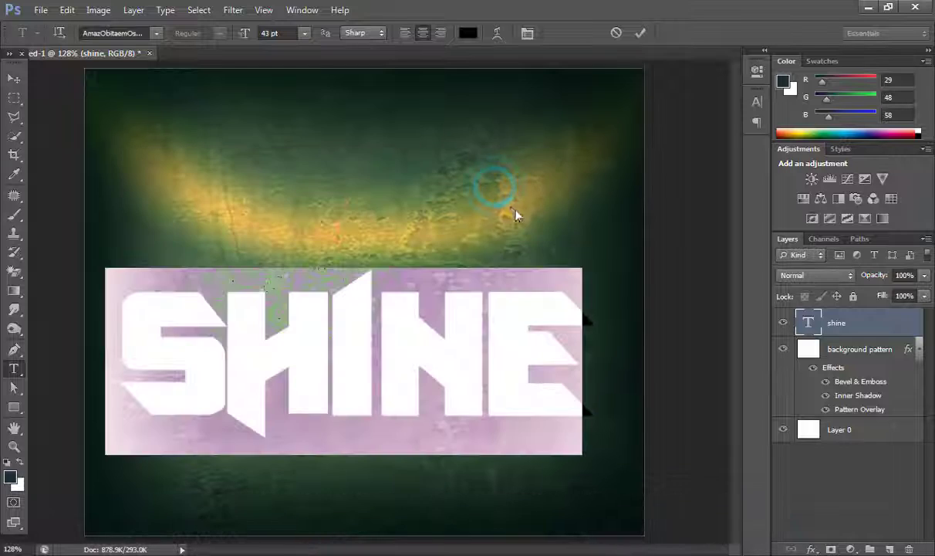
left_click(12, 80)
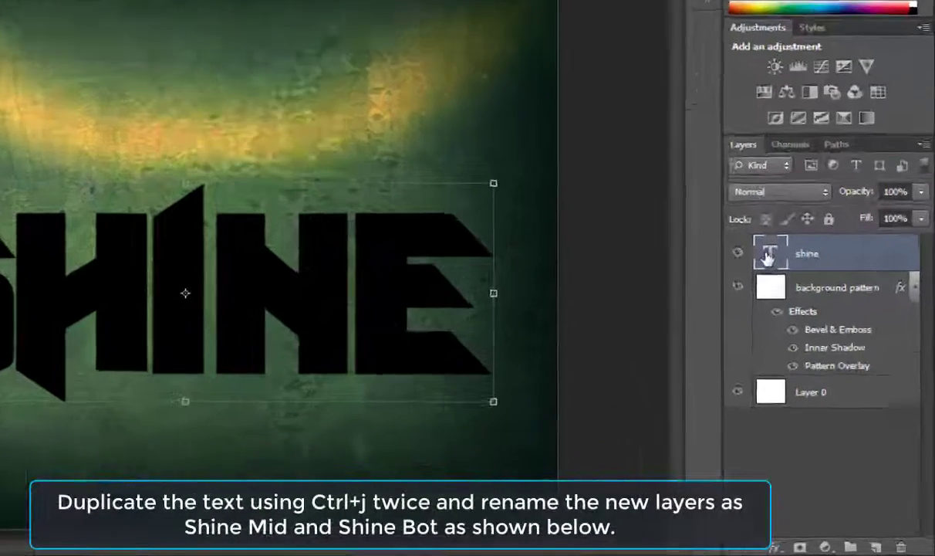
Step: Duplicate the shine text layer twice and rename the middle one as shine mid
key("ctrl+j")
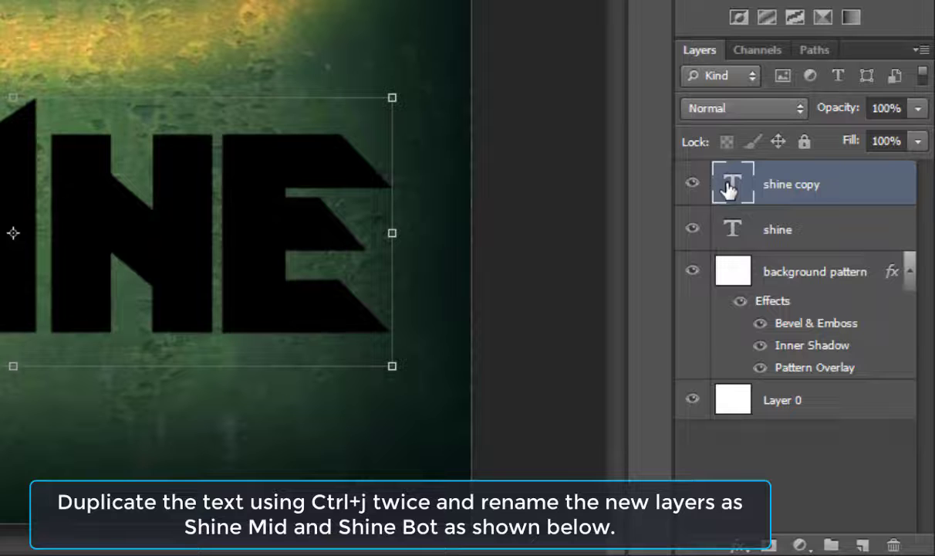
key("ctrl+j")
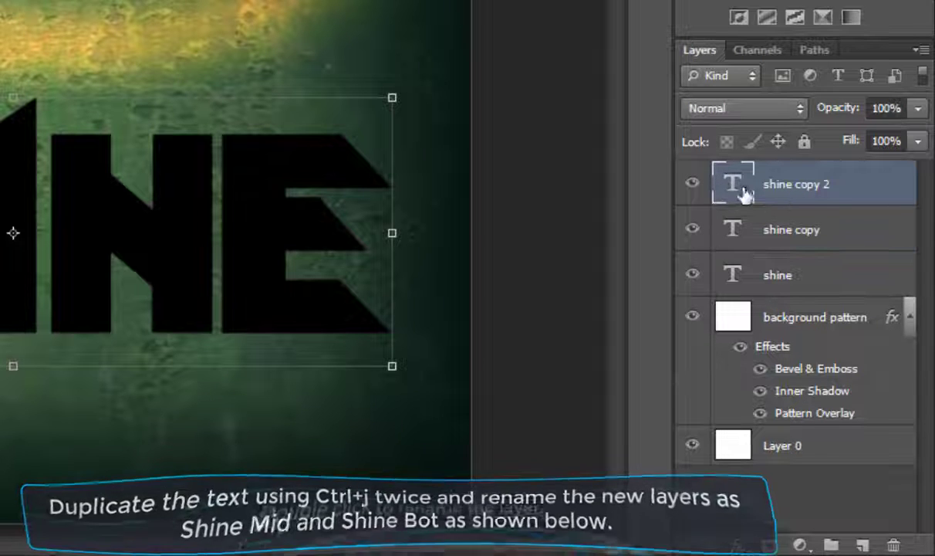
double_click(791, 231)
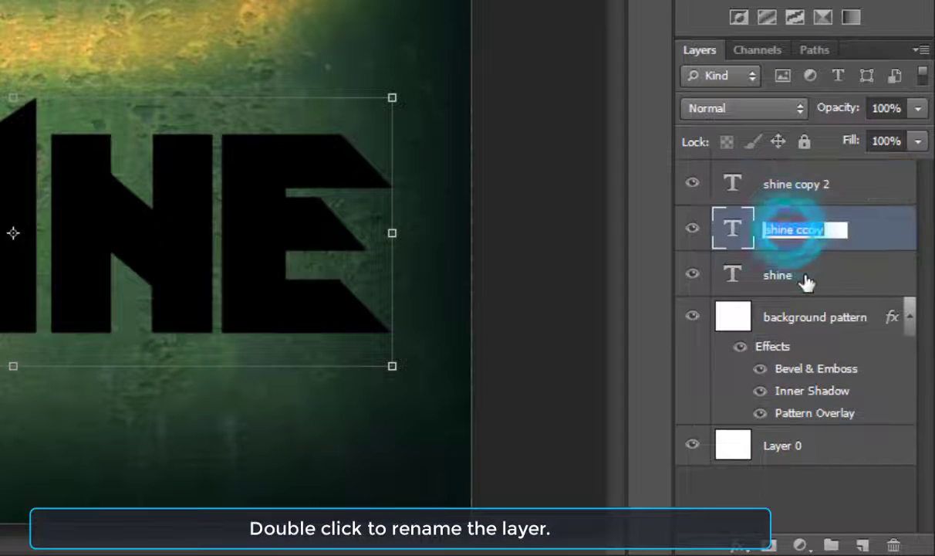
key("End")
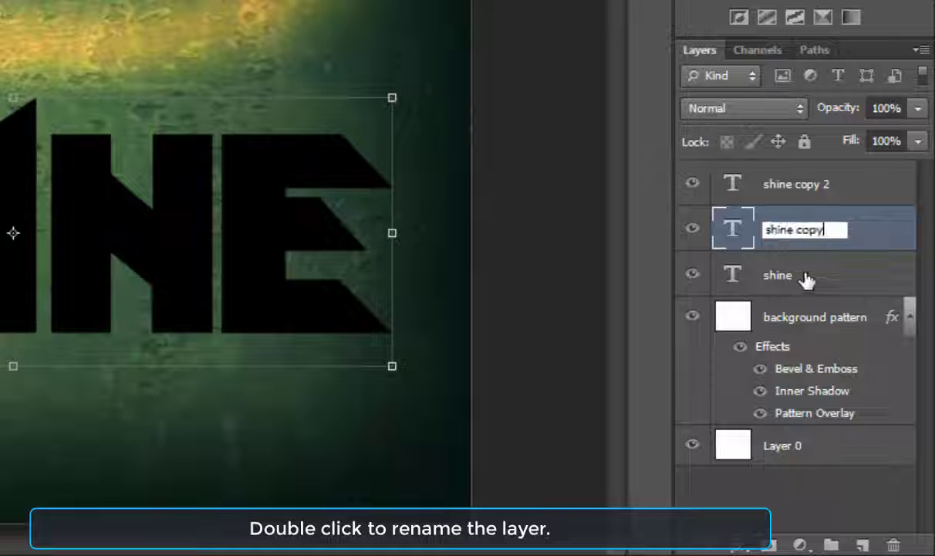
key("BackSpace")
key("BackSpace")
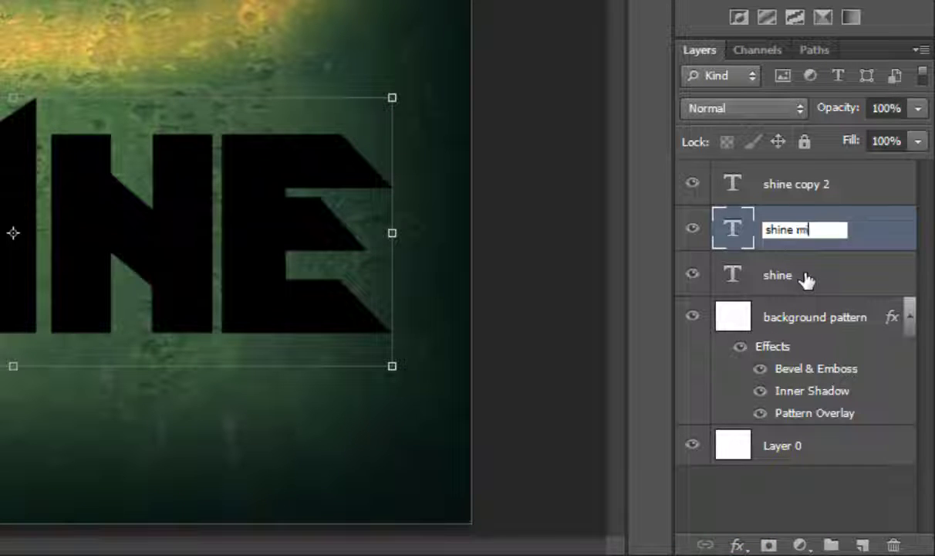
key("Return")
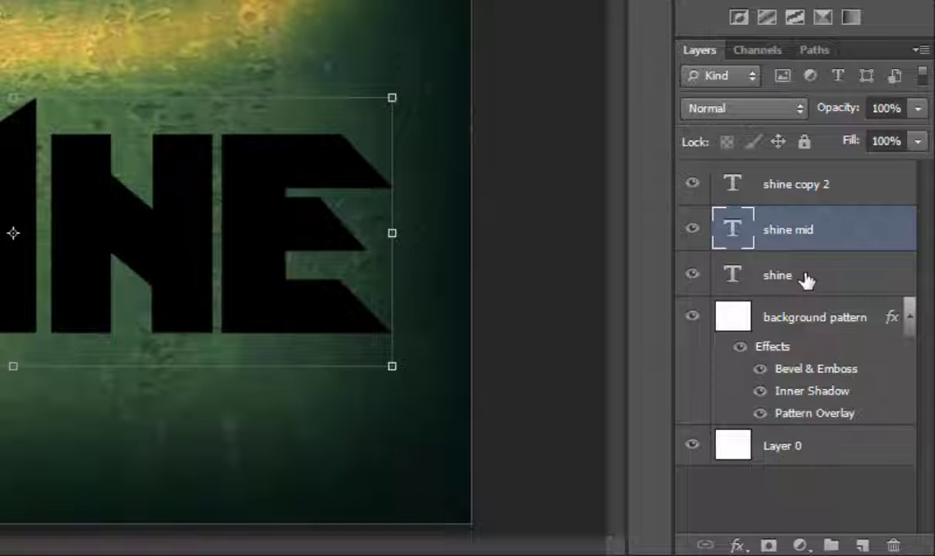
Step: Rename the uppermost text layer as shine top and the lowest text layer as shine bot
double_click(807, 185)
key("End")
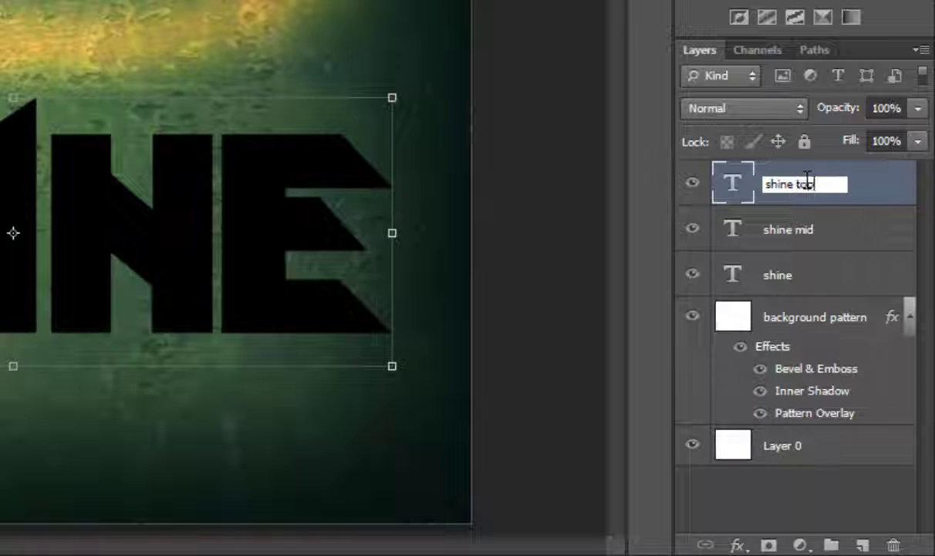
key("Return")
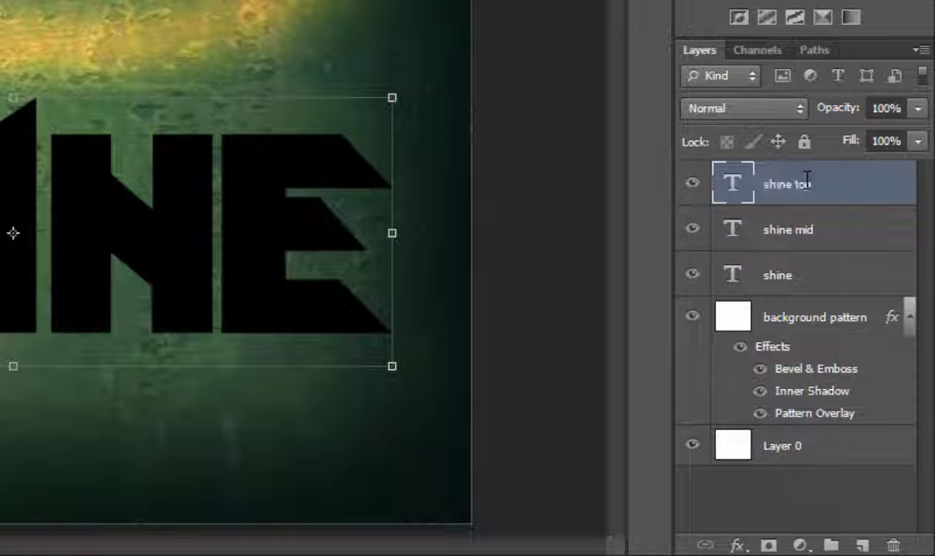
double_click(793, 276)
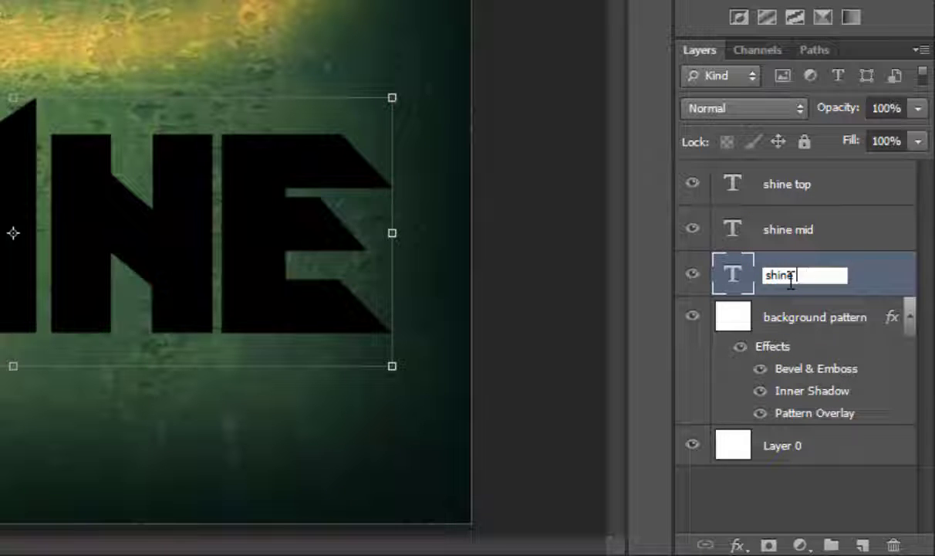
key("Return")
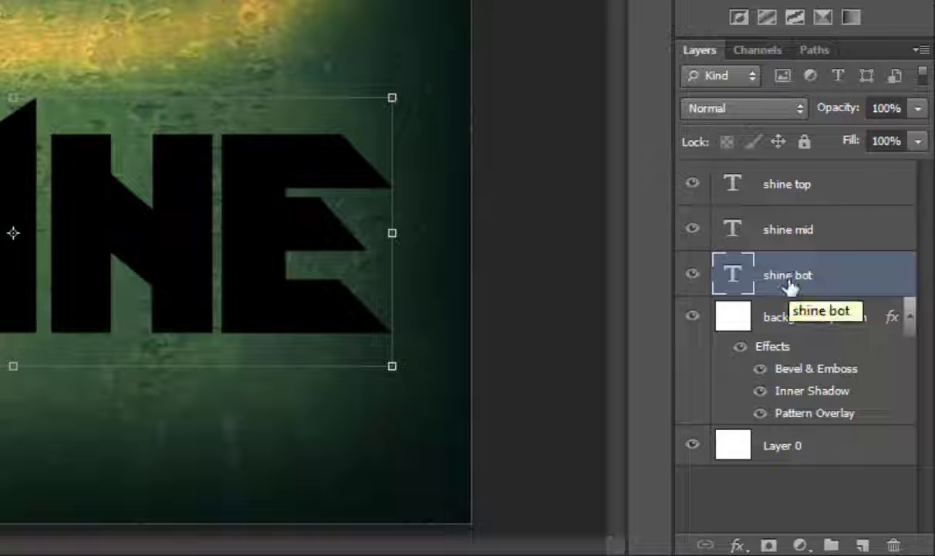
Step: Hide the shine mid and shine bot layers, and give the shine top layer a Pattern Overlay with the green metal pattern
left_click_drag(692, 230, 695, 270)
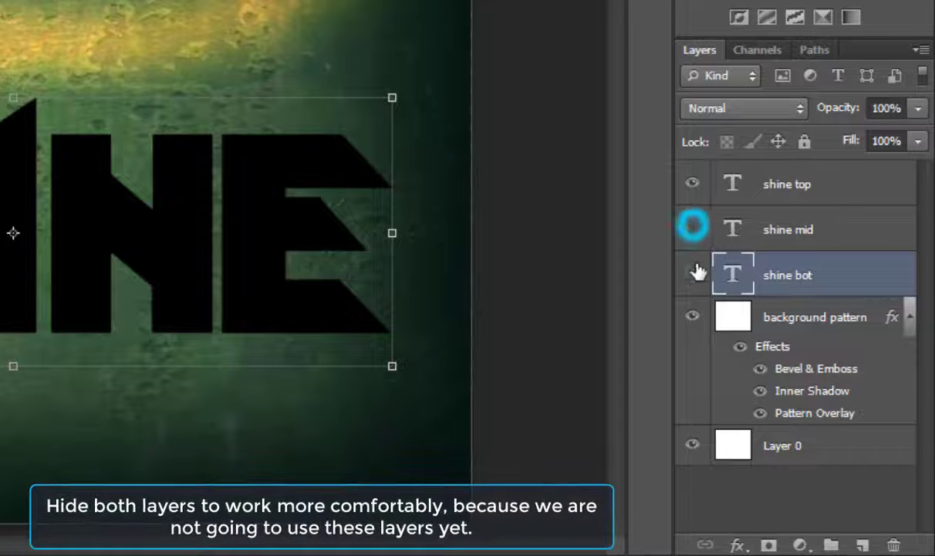
left_click(781, 185)
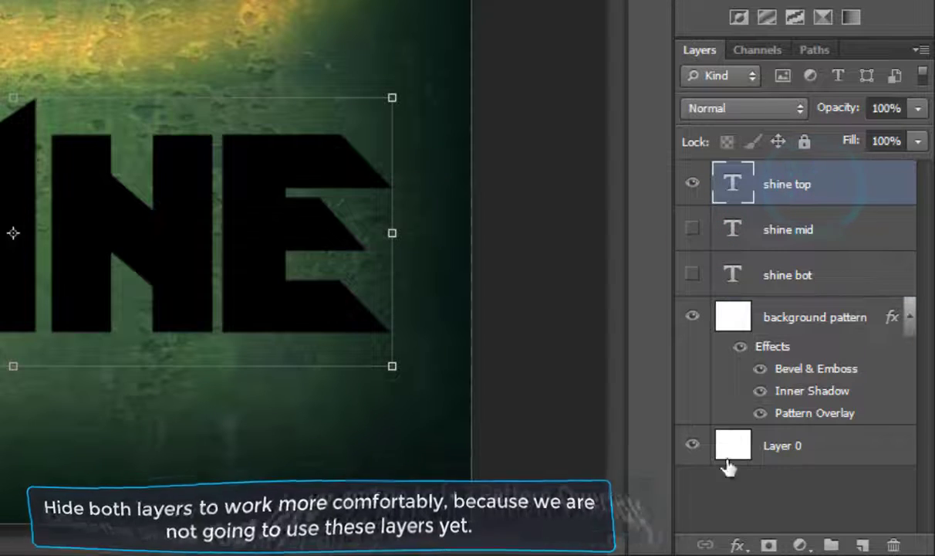
left_click(737, 545)
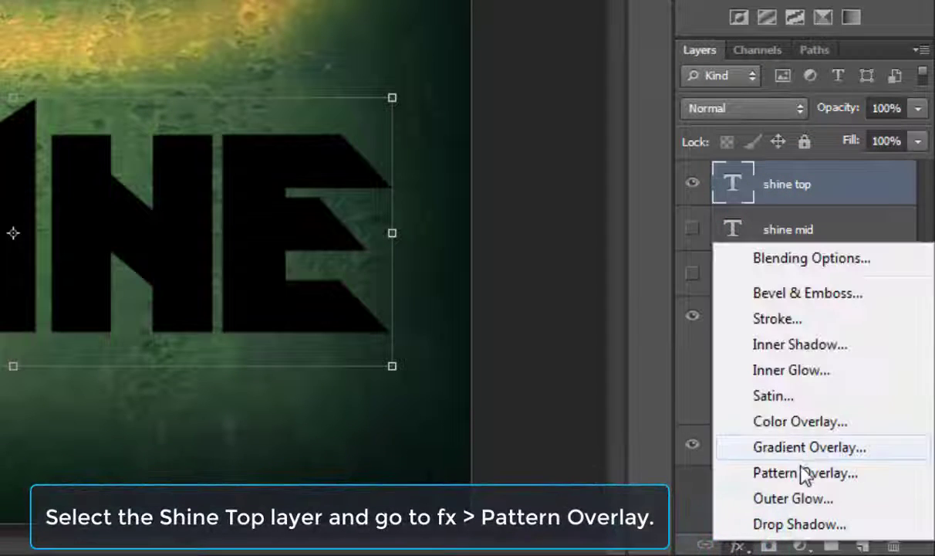
left_click(802, 473)
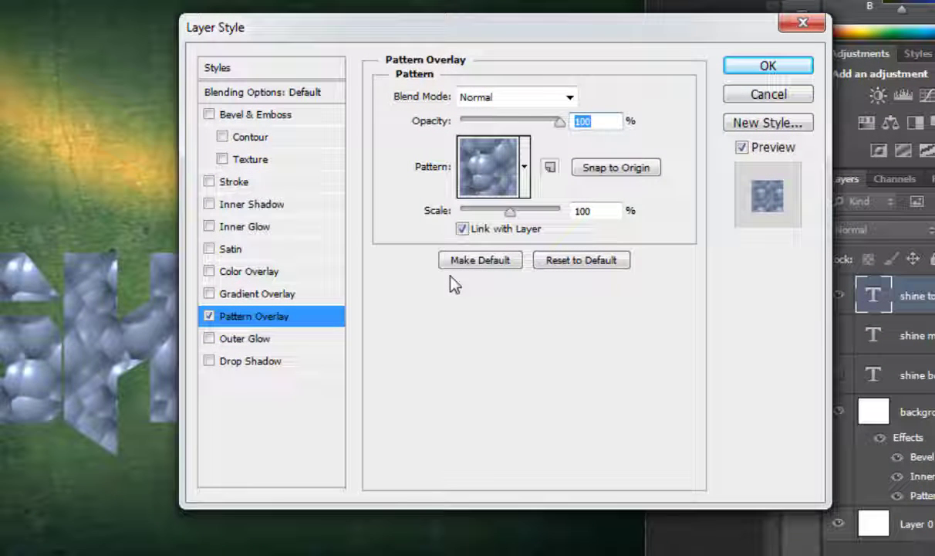
left_click(525, 168)
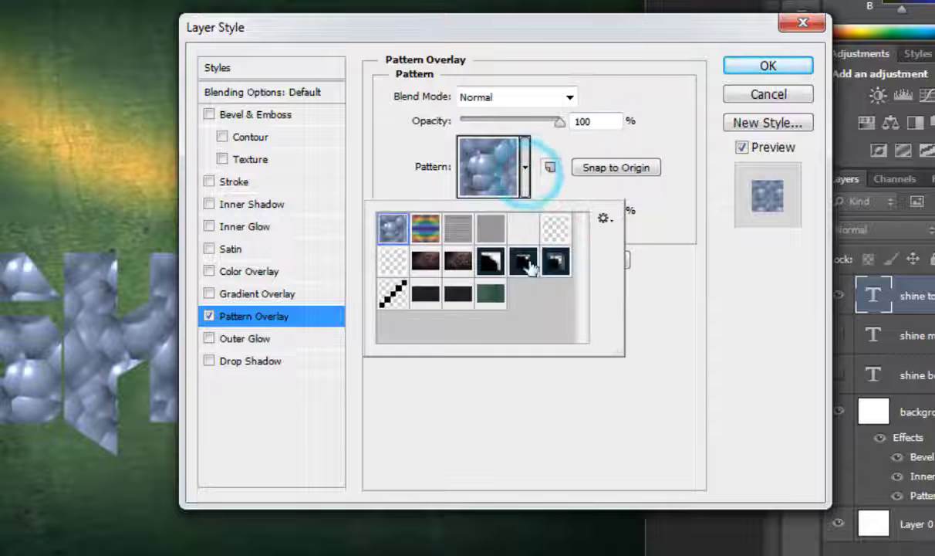
left_click(491, 293)
left_click(652, 272)
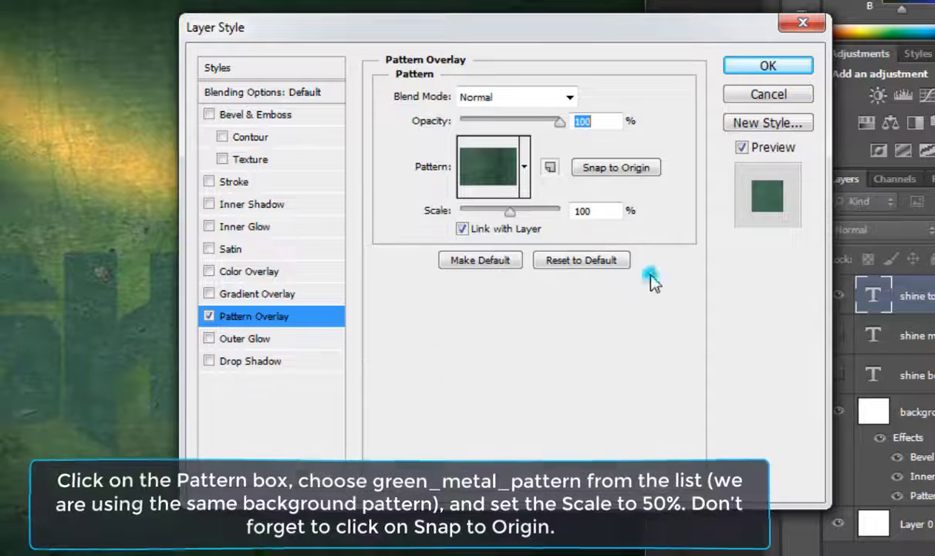
Step: Set the pattern overlay's scale to 50% and snap the pattern to the origin
double_click(591, 211)
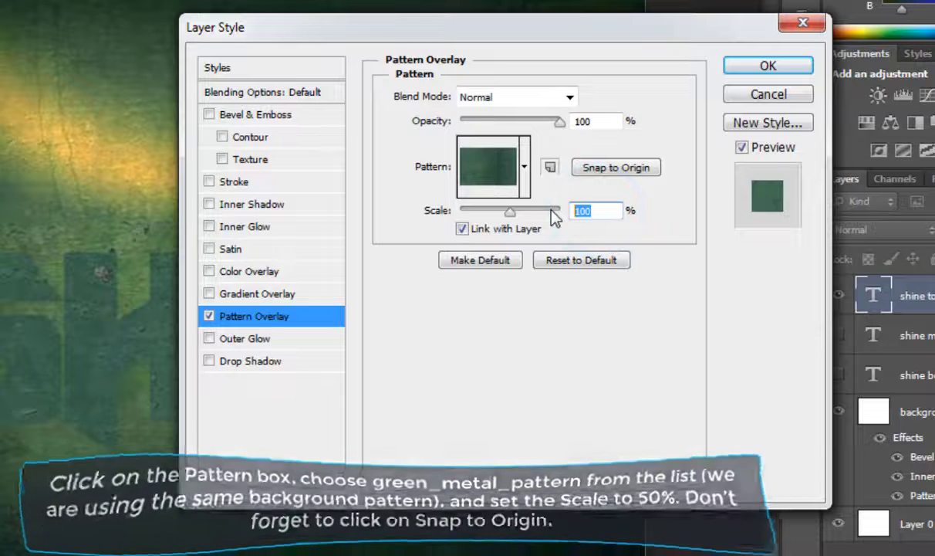
type("50")
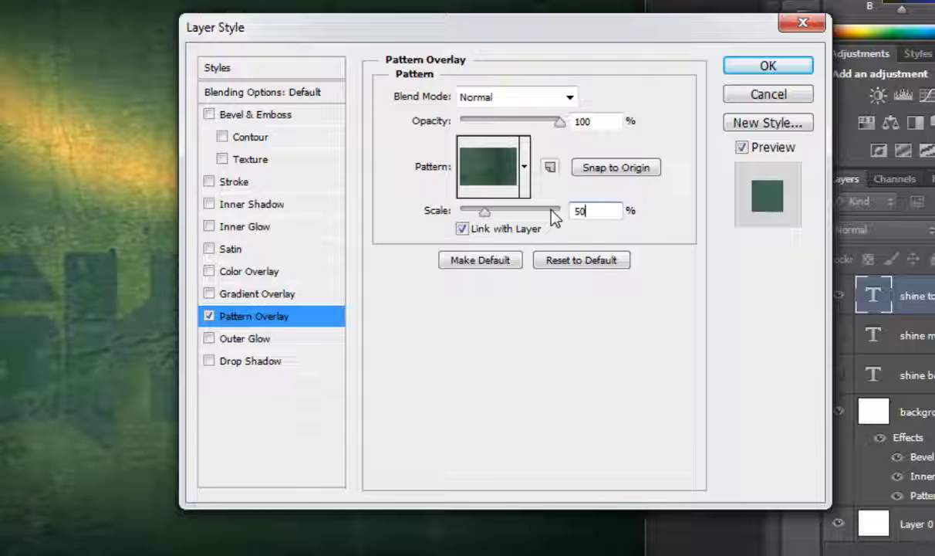
left_click(605, 169)
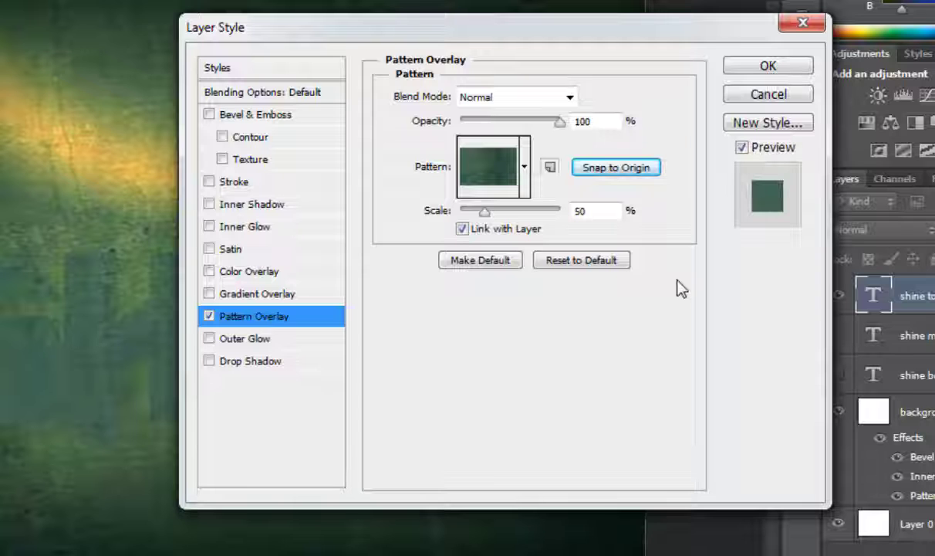
Step: Add a Drop Shadow to the shine top layer with Normal blend mode and black #000000 as its colour
left_click(281, 361)
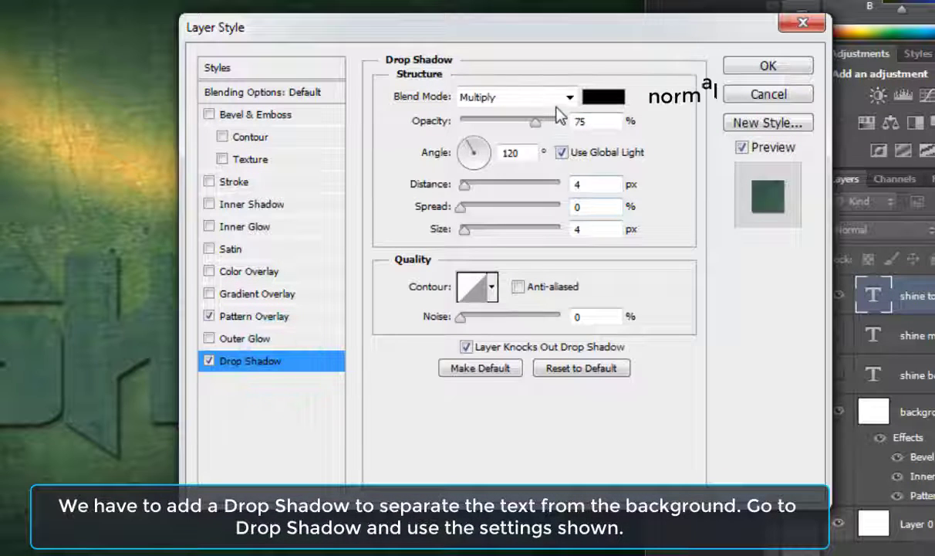
left_click(568, 97)
left_click(551, 118)
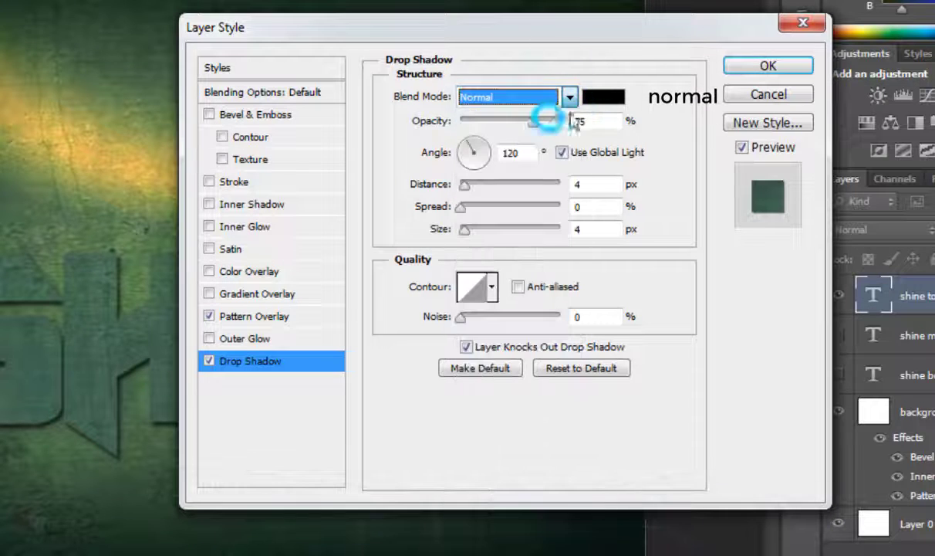
left_click(605, 97)
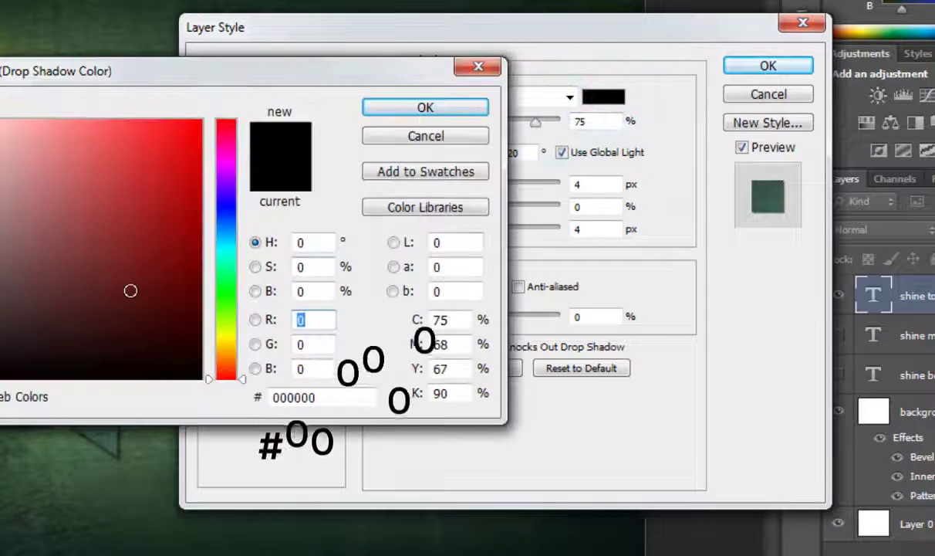
left_click_drag(140, 317, 162, 378)
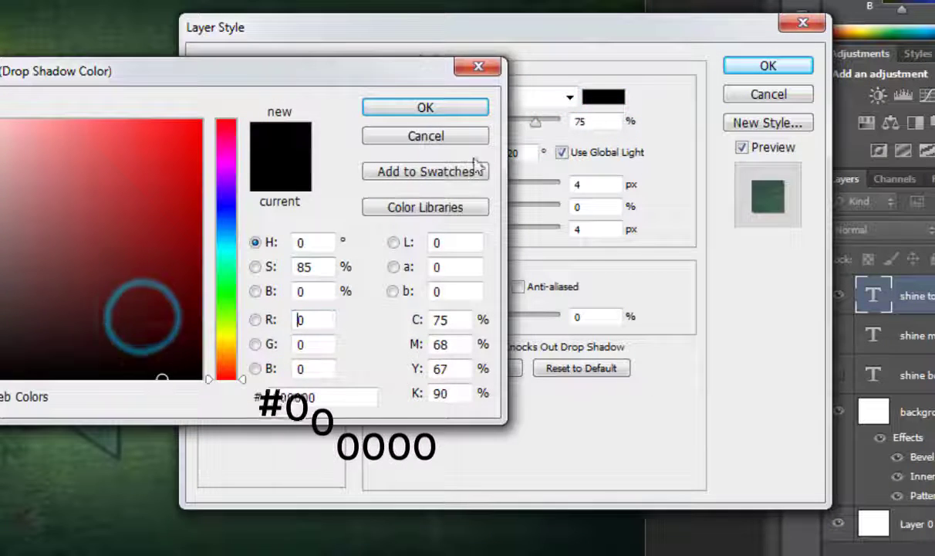
left_click(464, 110)
Step: Set the drop shadow's opacity to 90%, and its angle to 90° with global light turned off
left_click(535, 122)
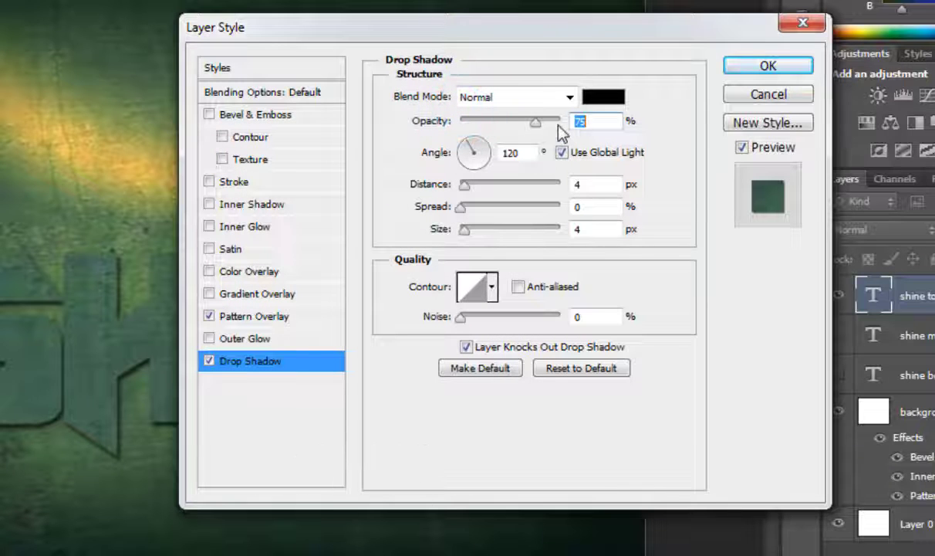
type("90")
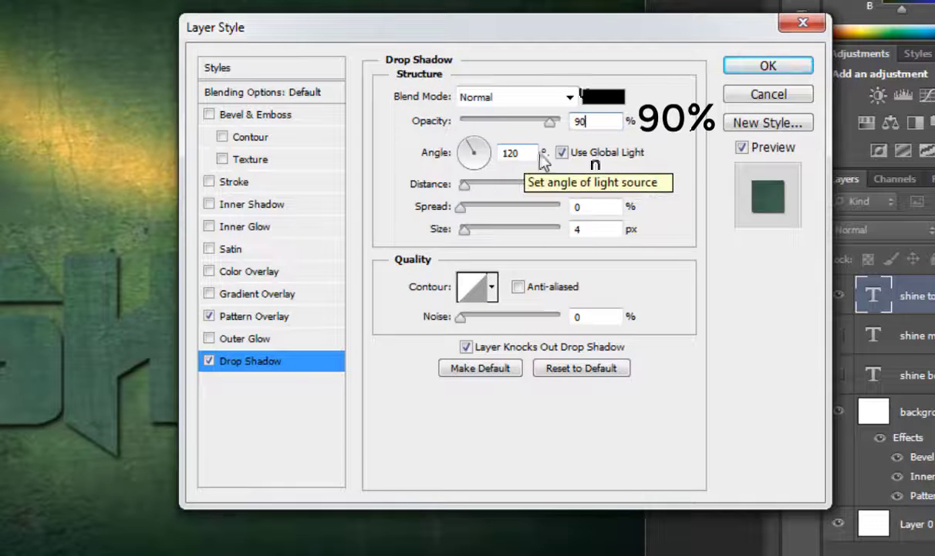
left_click(590, 153)
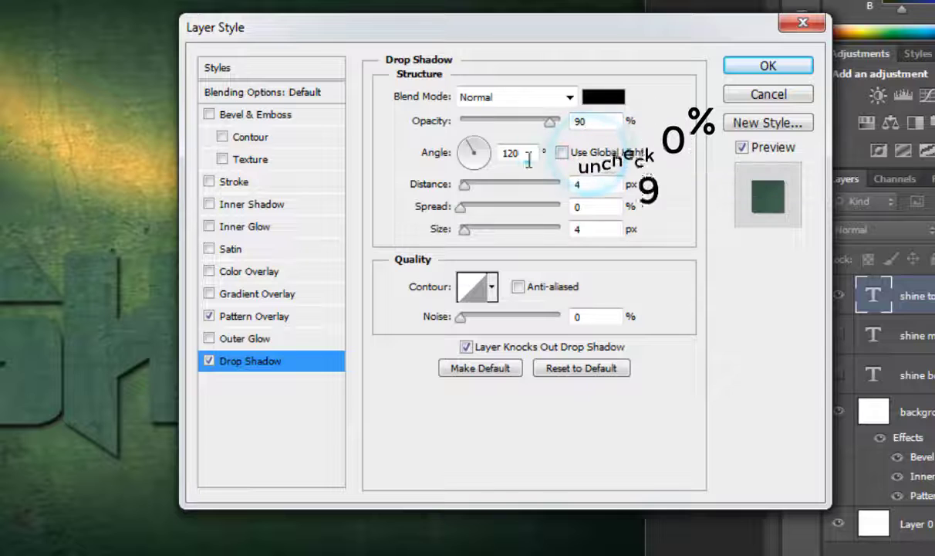
double_click(528, 159)
type("90")
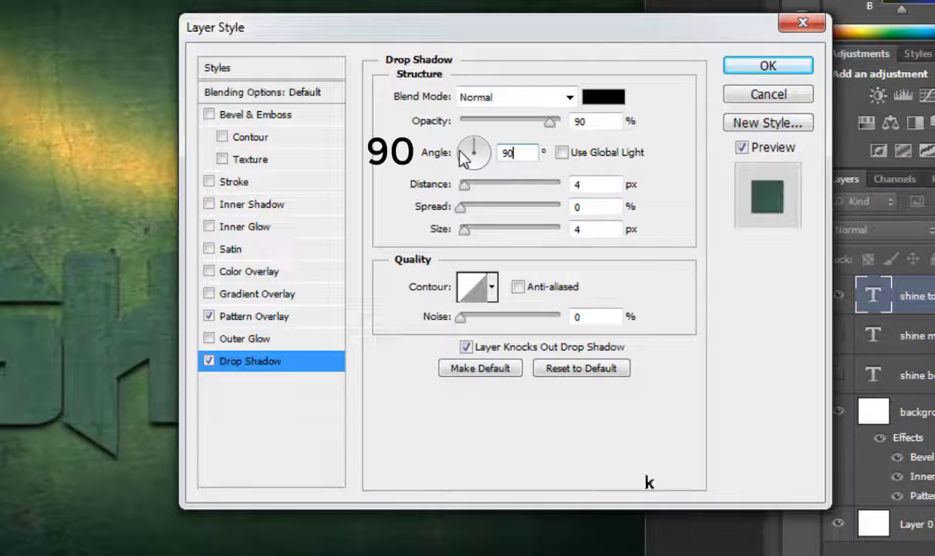
Step: Set the drop shadow's distance to 10 px and its size to 30 px
double_click(583, 184)
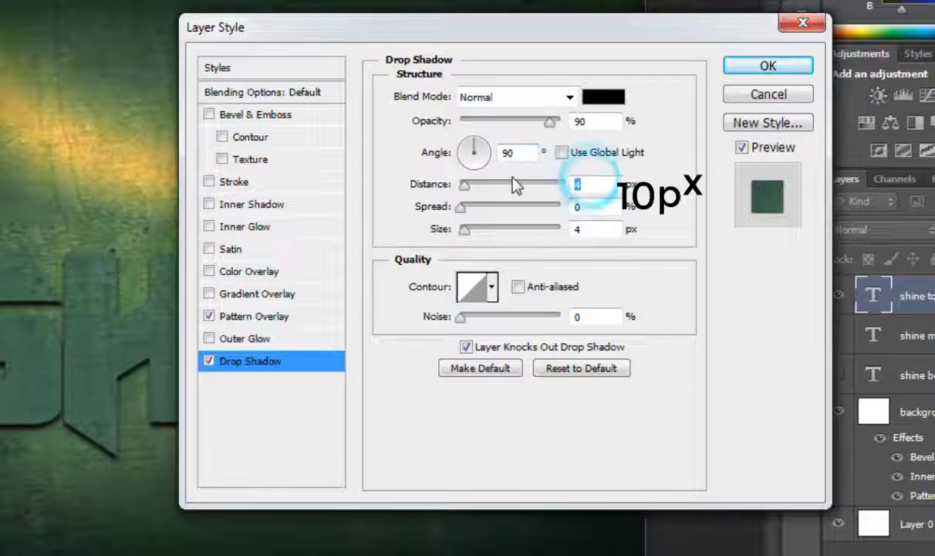
type("10")
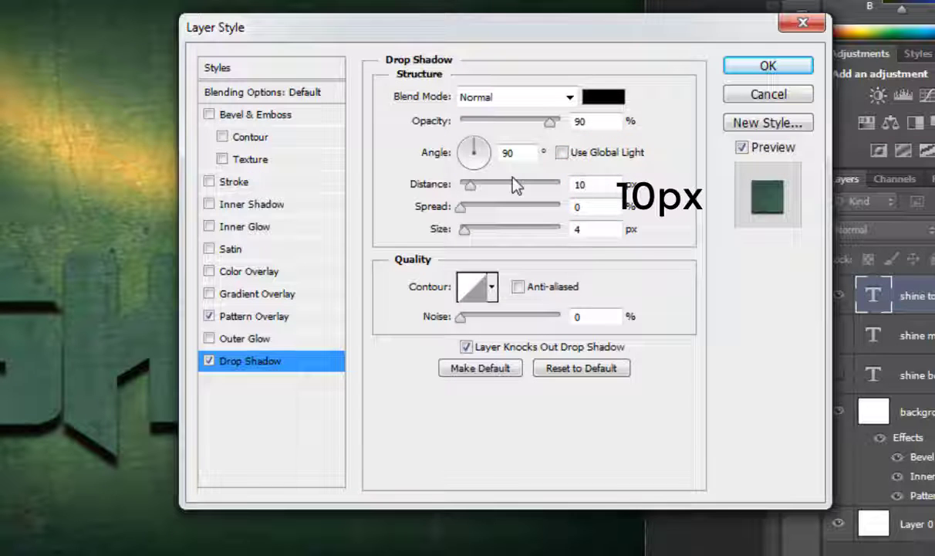
left_click(558, 229)
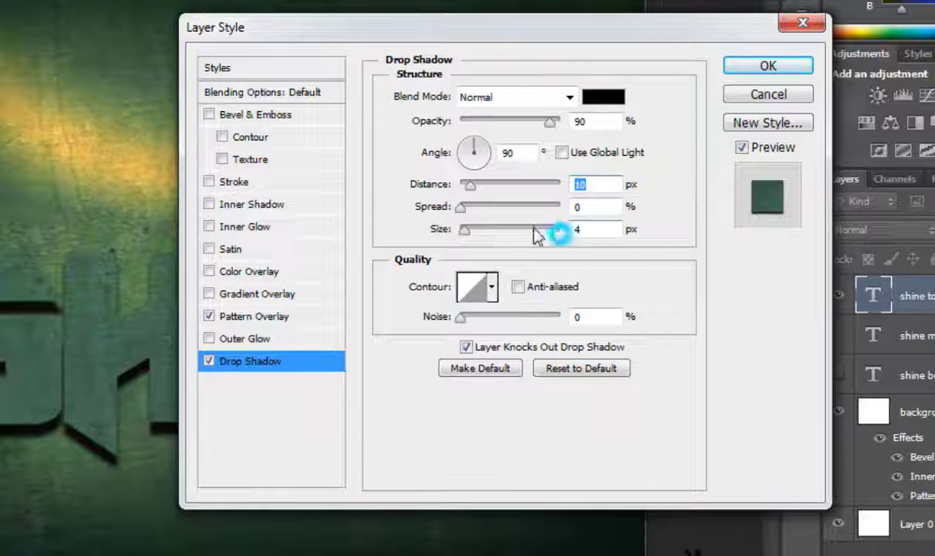
double_click(586, 228)
type("30")
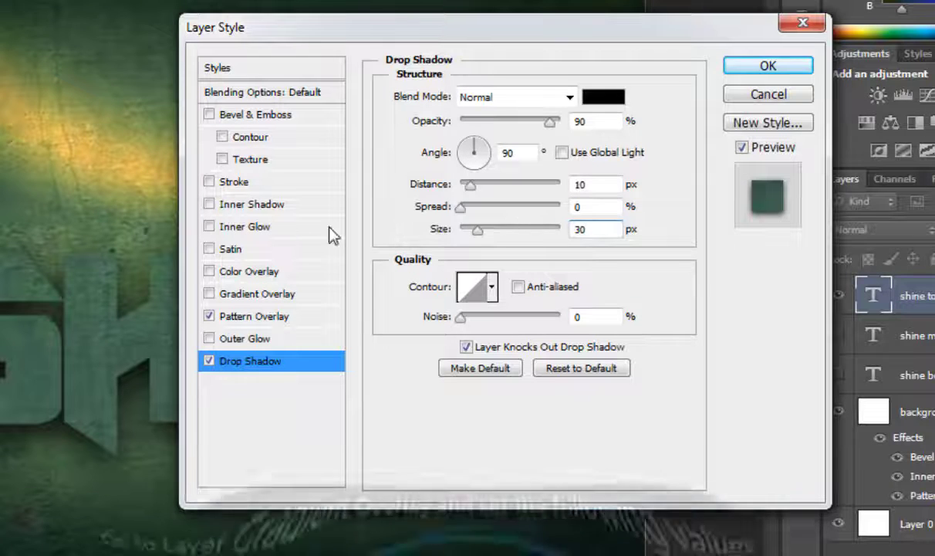
Step: Add a Gradient Overlay to the shine top layer with Hard Light blend mode and 50% opacity
left_click(250, 301)
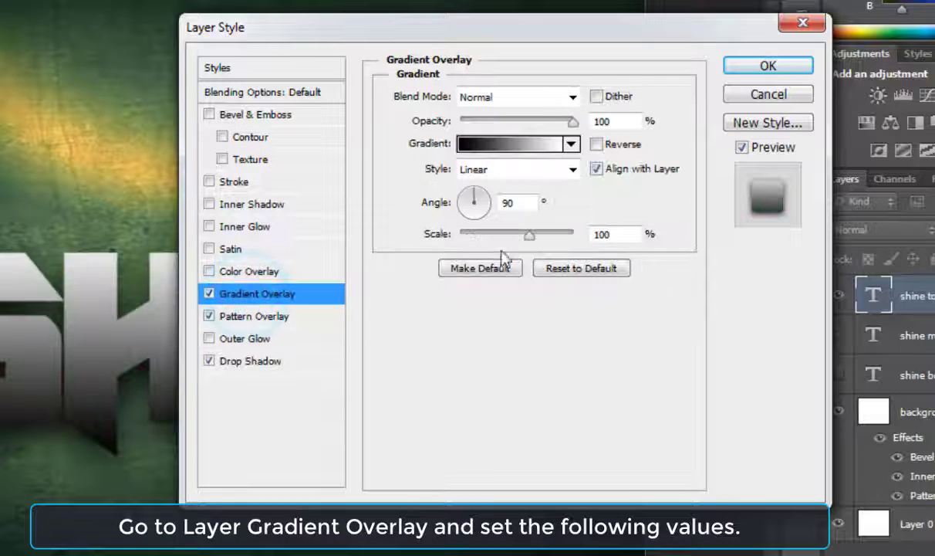
left_click(540, 98)
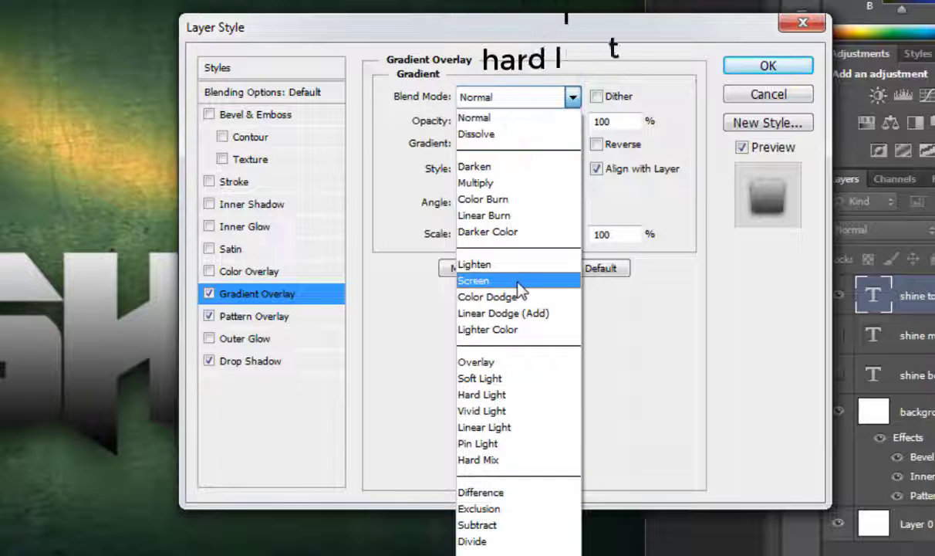
left_click(517, 397)
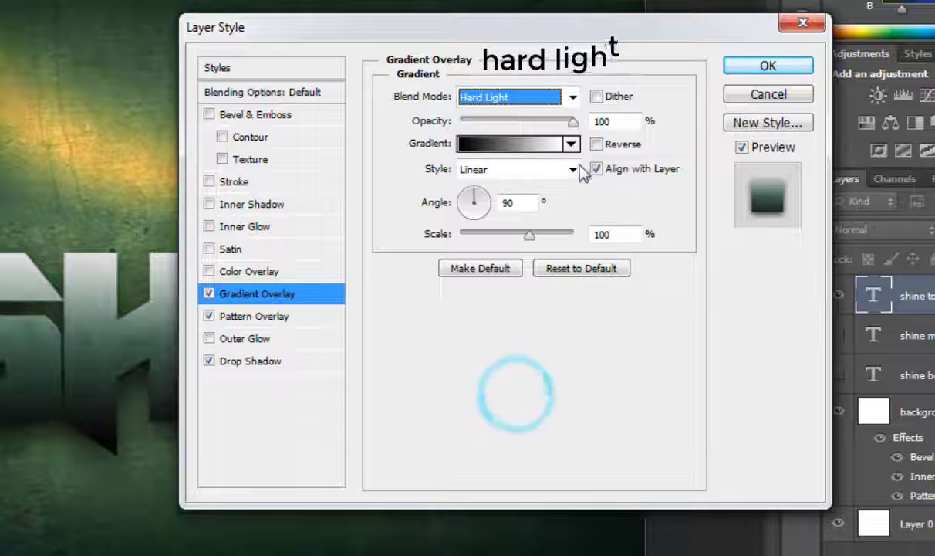
double_click(600, 122)
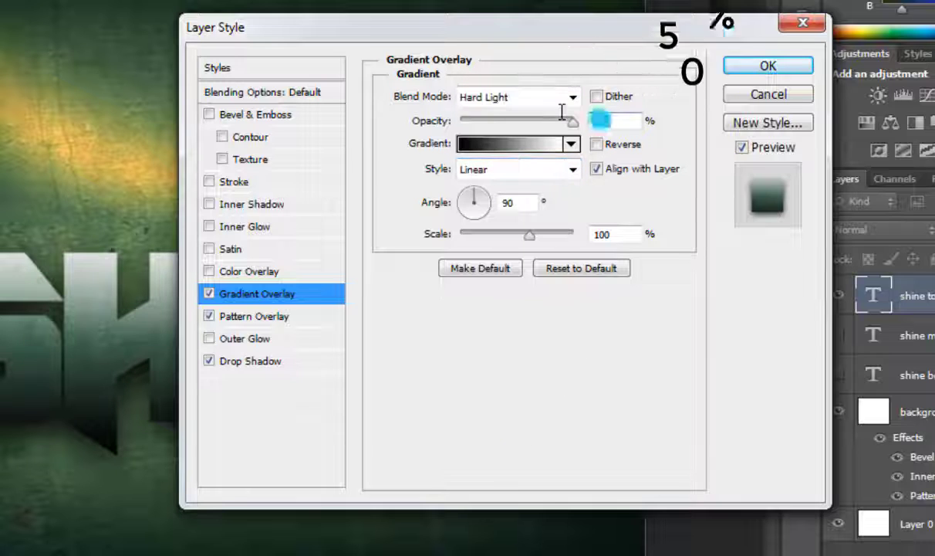
type("50")
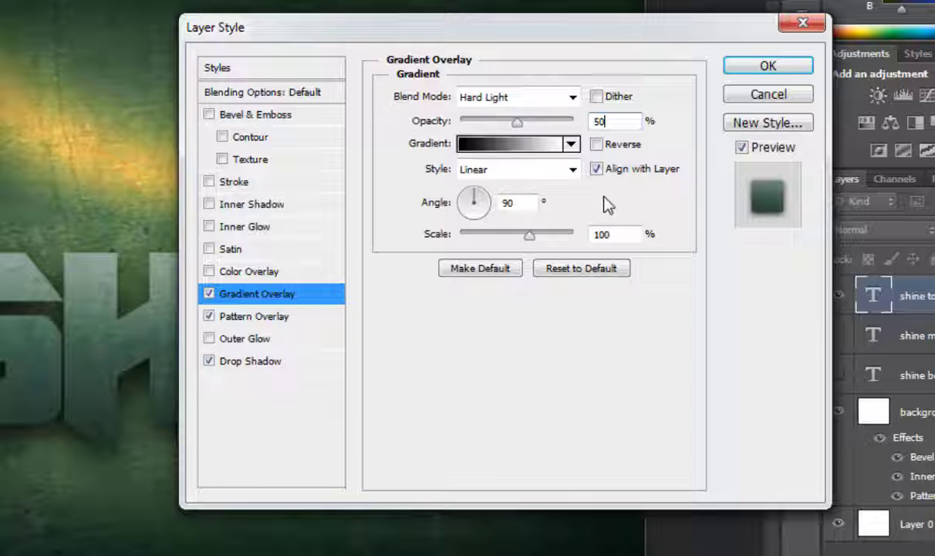
Step: Edit the overlay's gradient and set the colour stop at 0% to #c5d955
left_click(514, 147)
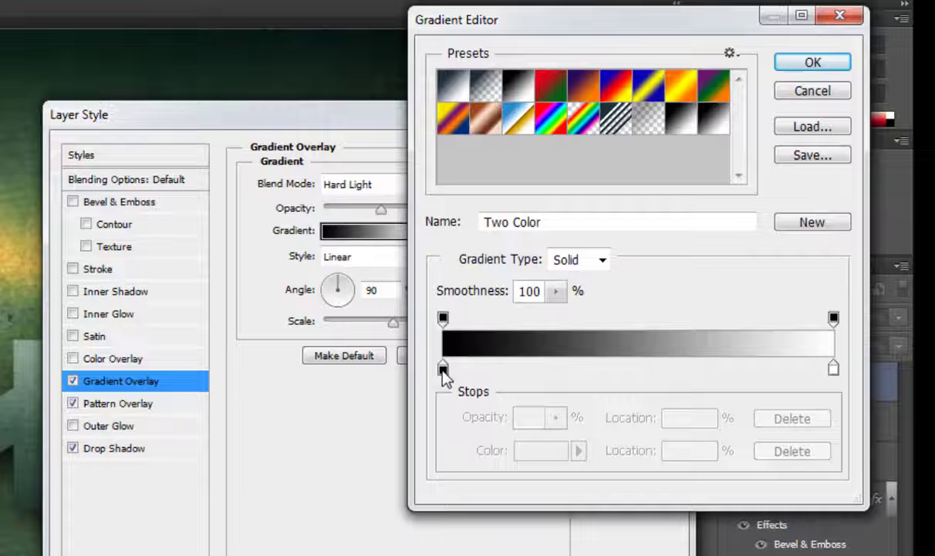
double_click(443, 368)
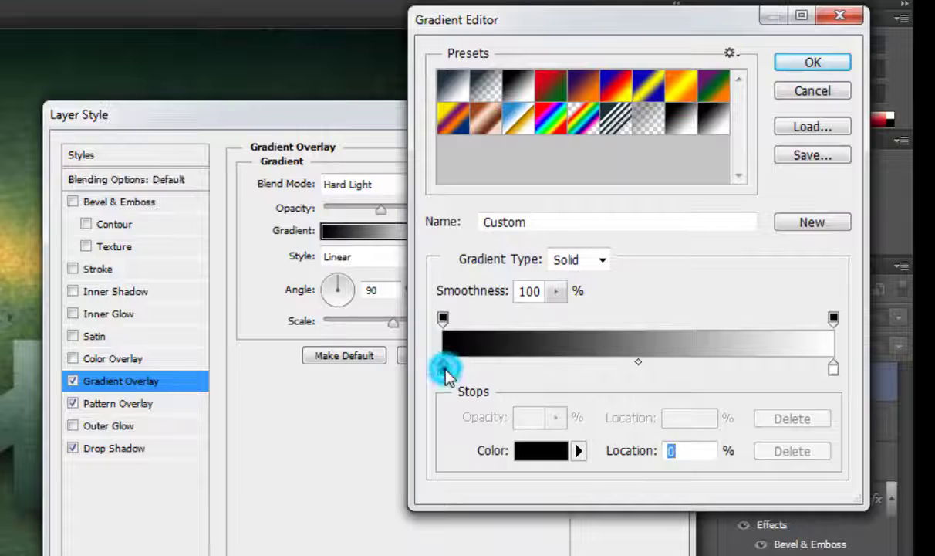
left_click(195, 484)
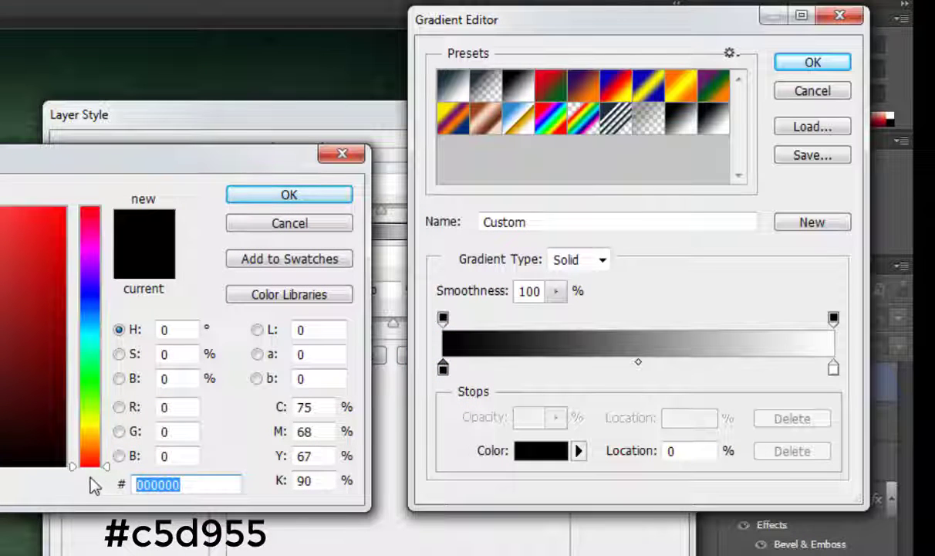
type("c5")
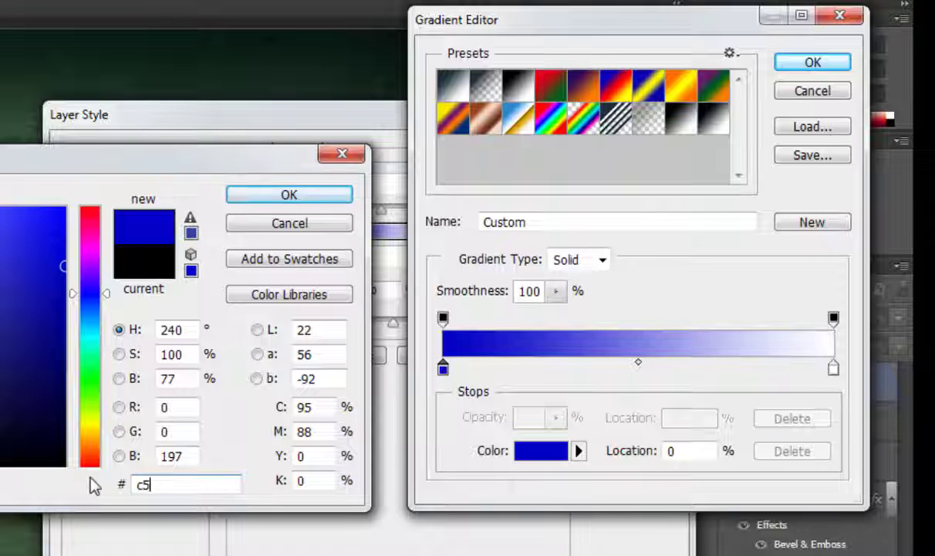
type("d955")
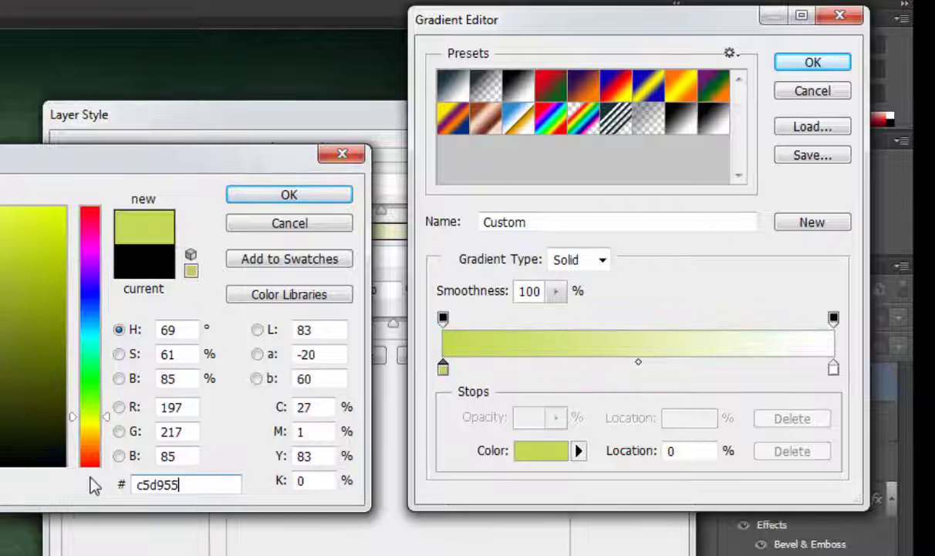
key("Return")
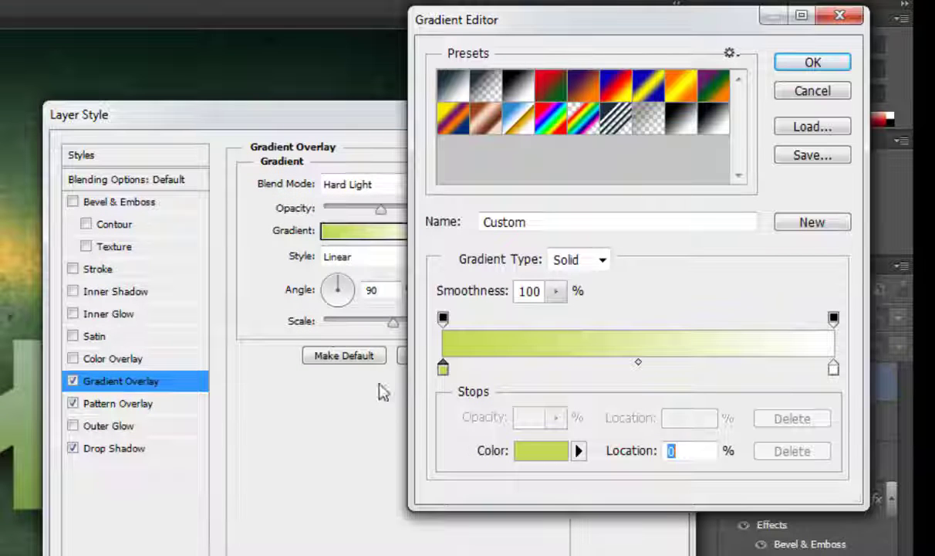
Step: Set the gradient's colour stop at 100% to black #000000, accept the gradient and reverse its direction
double_click(834, 369)
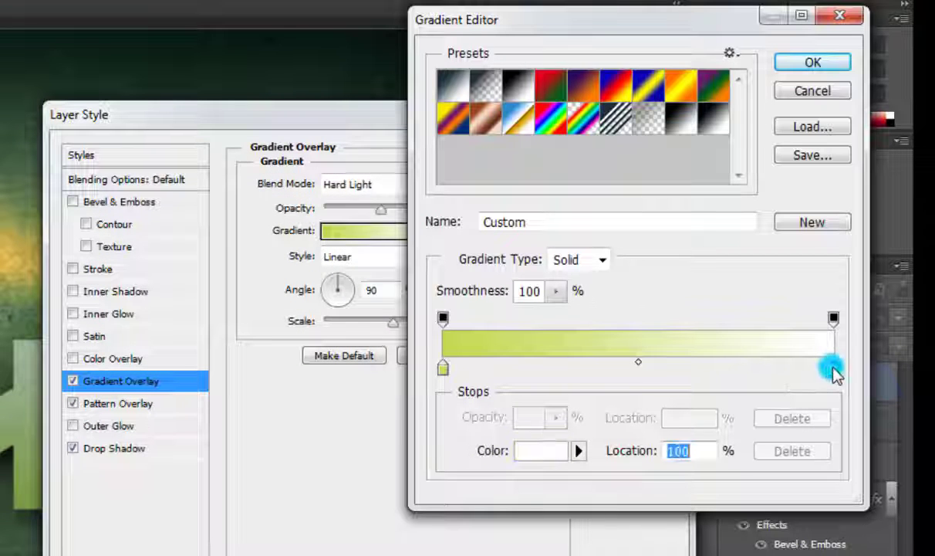
left_click(33, 464)
left_click(34, 467)
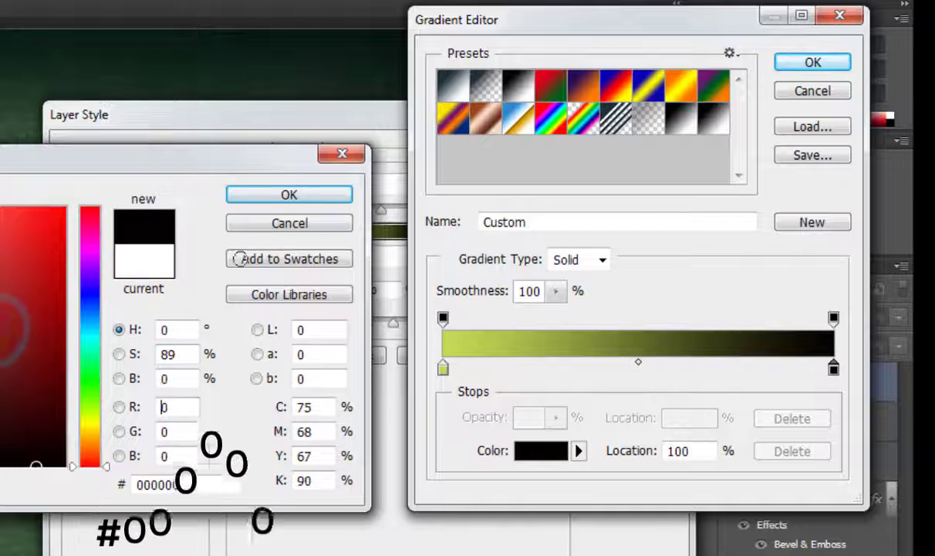
left_click(289, 194)
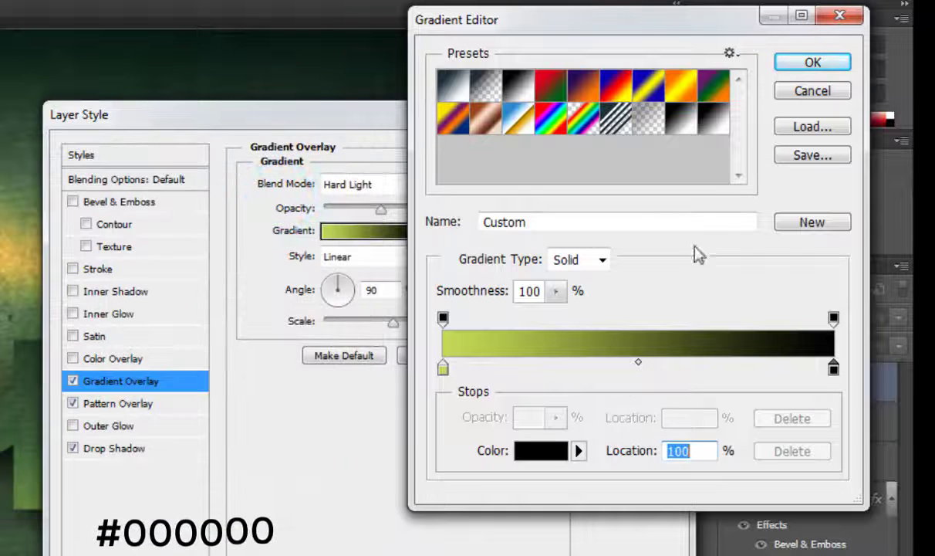
left_click(813, 63)
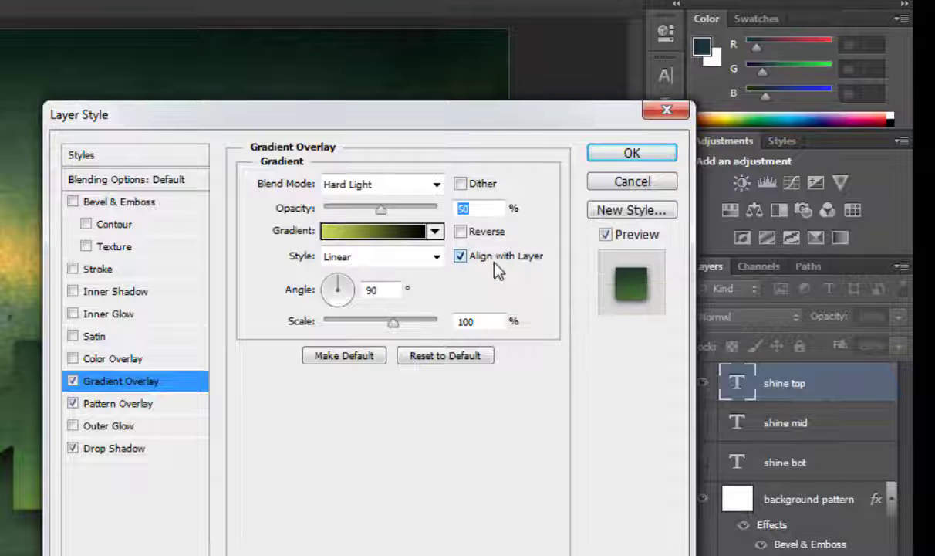
left_click(472, 232)
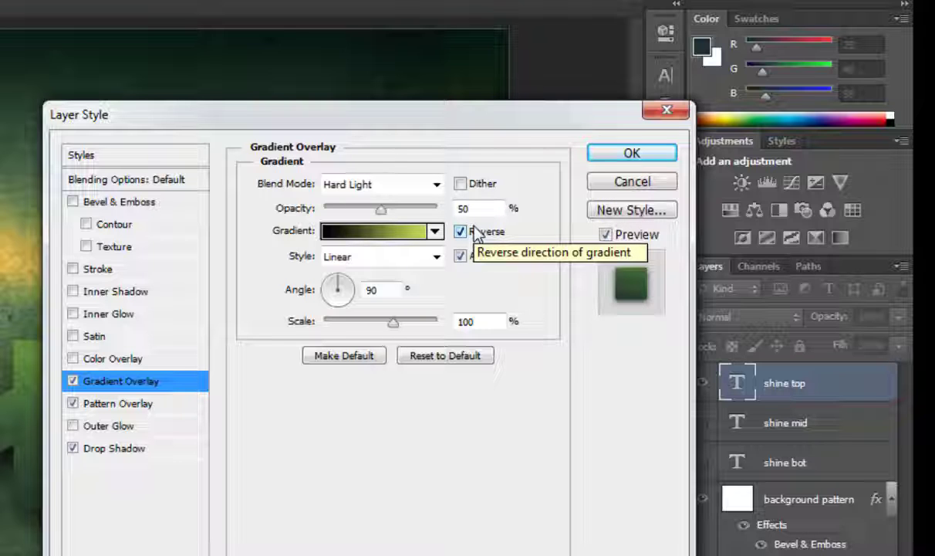
Step: Add Bevel & Emboss to the shine top layer with a depth of 388% and a size of 250 px
left_click(154, 205)
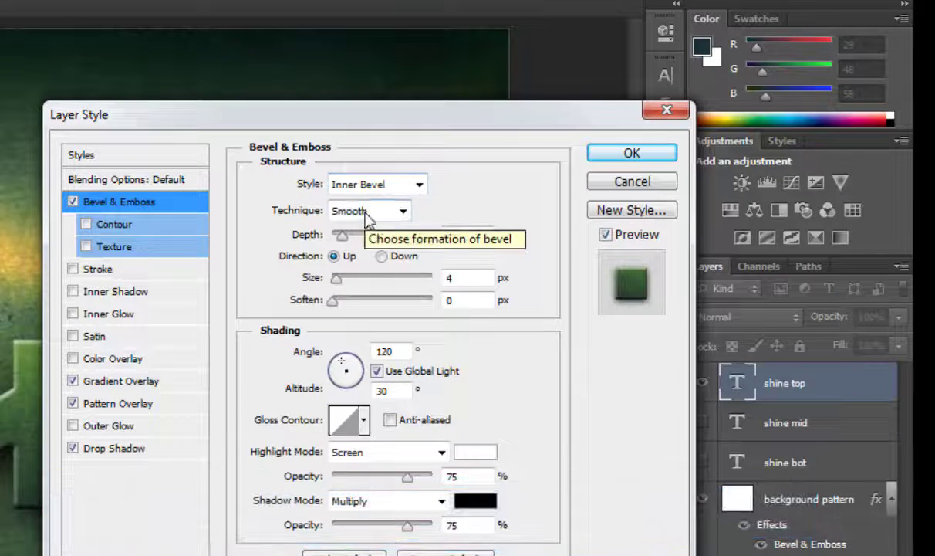
double_click(463, 236)
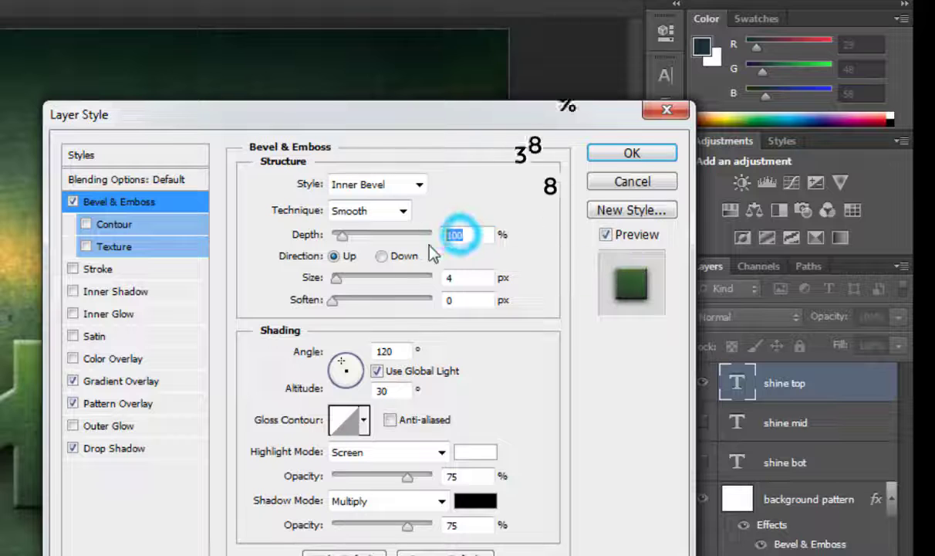
type("388")
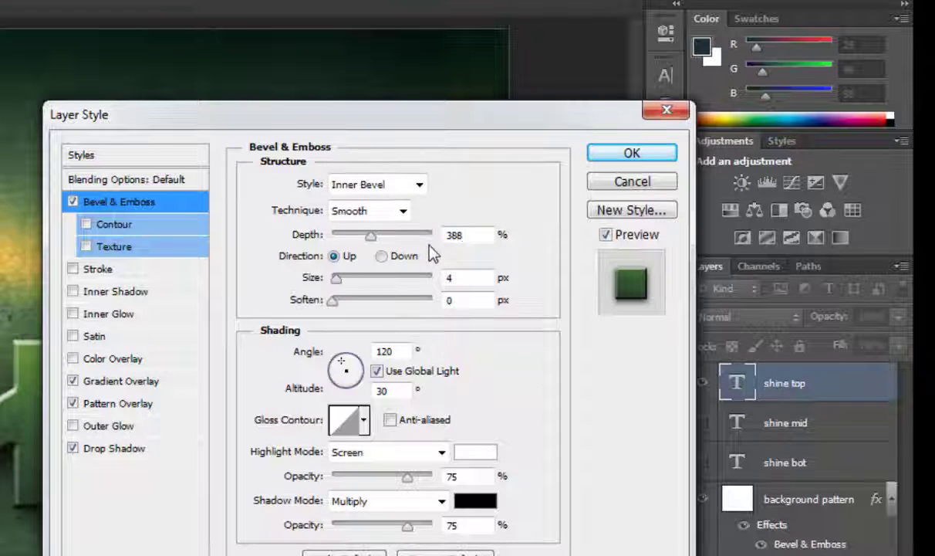
left_click(463, 282)
double_click(463, 280)
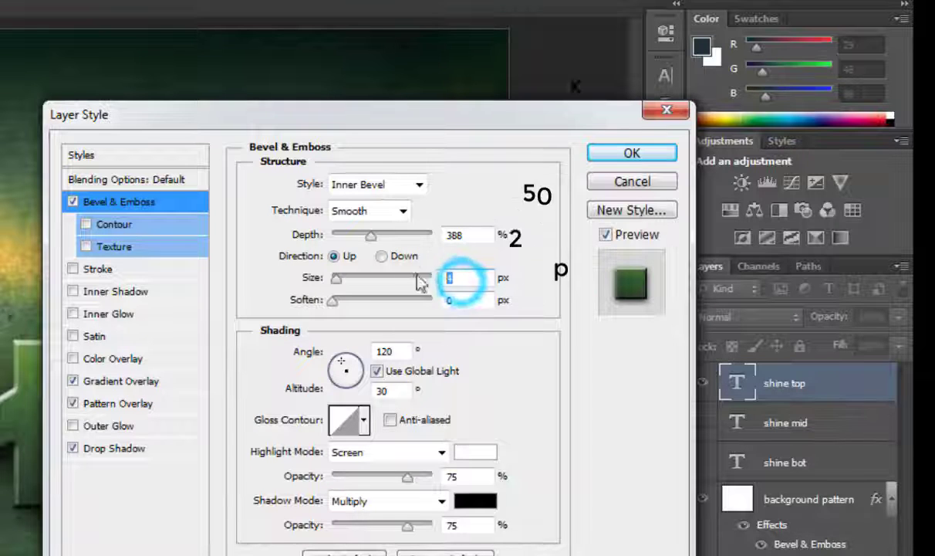
type("250")
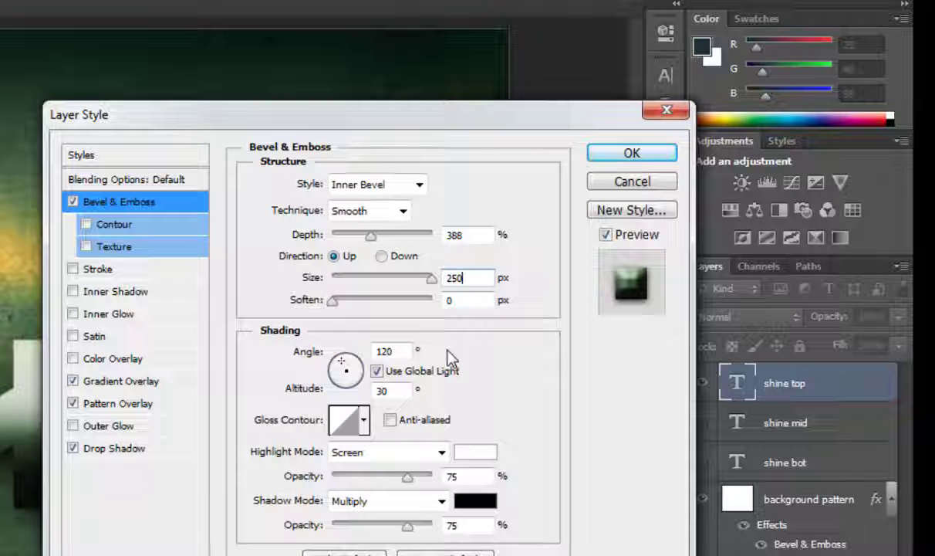
Step: Turn off global light for the bevel and set its shading angle to 90° and altitude to 20°
left_click(398, 373)
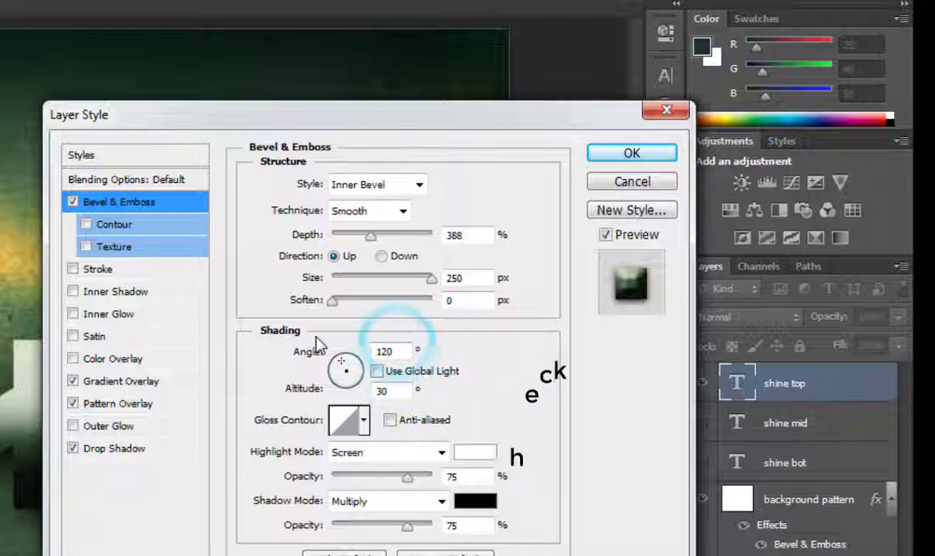
double_click(397, 349)
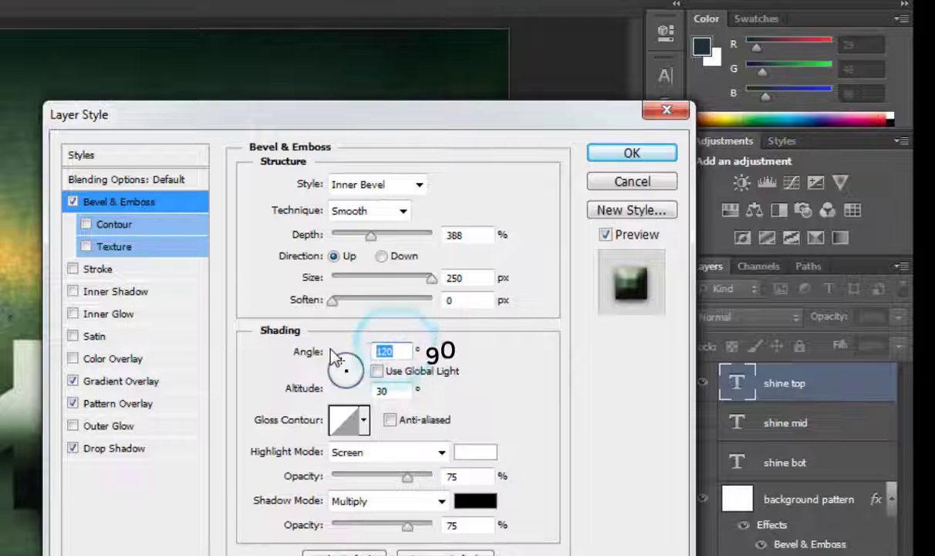
type("90")
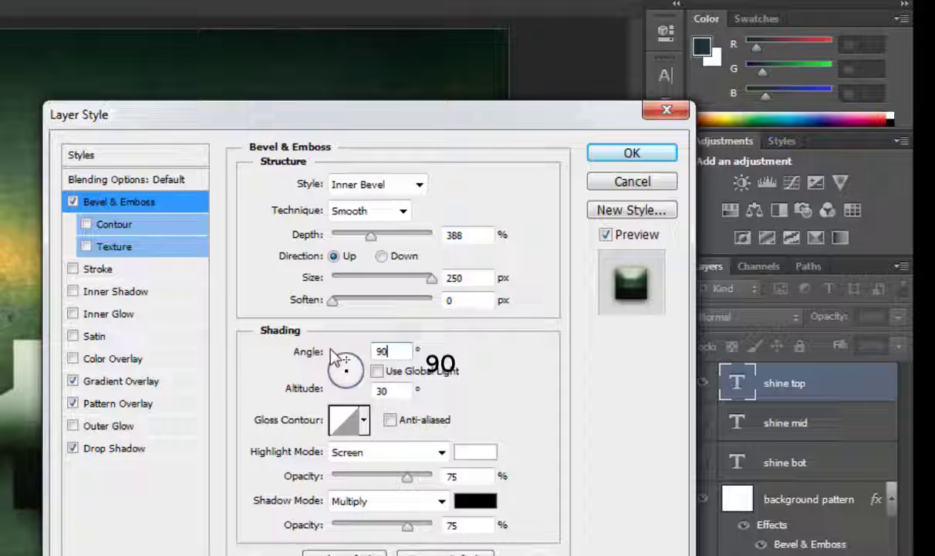
double_click(383, 390)
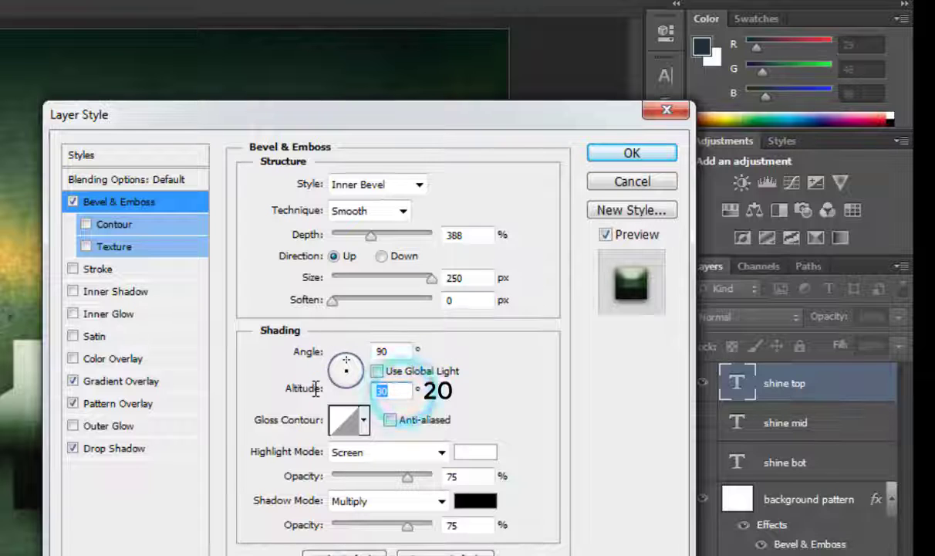
type("20")
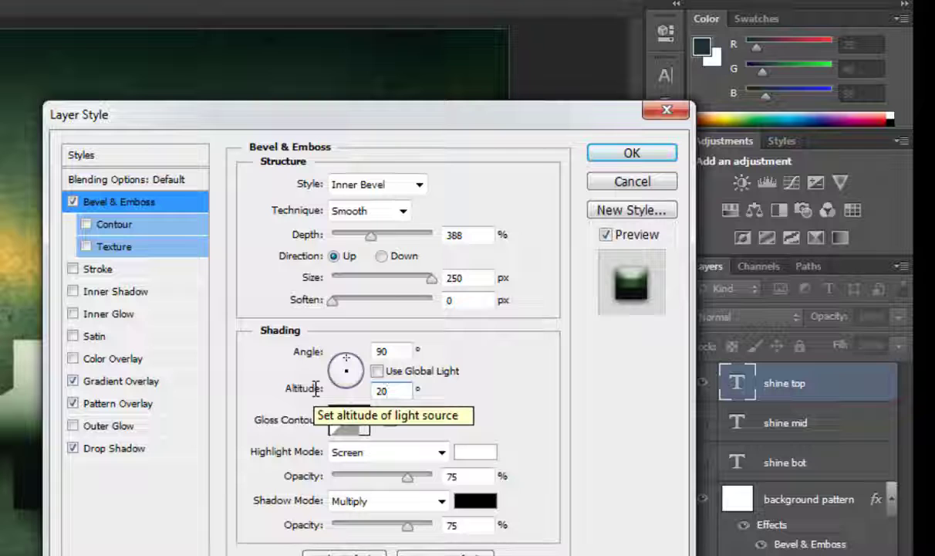
Step: Edit the bevel's gloss contour and add a point with input 38% and output 0%
left_click(349, 423)
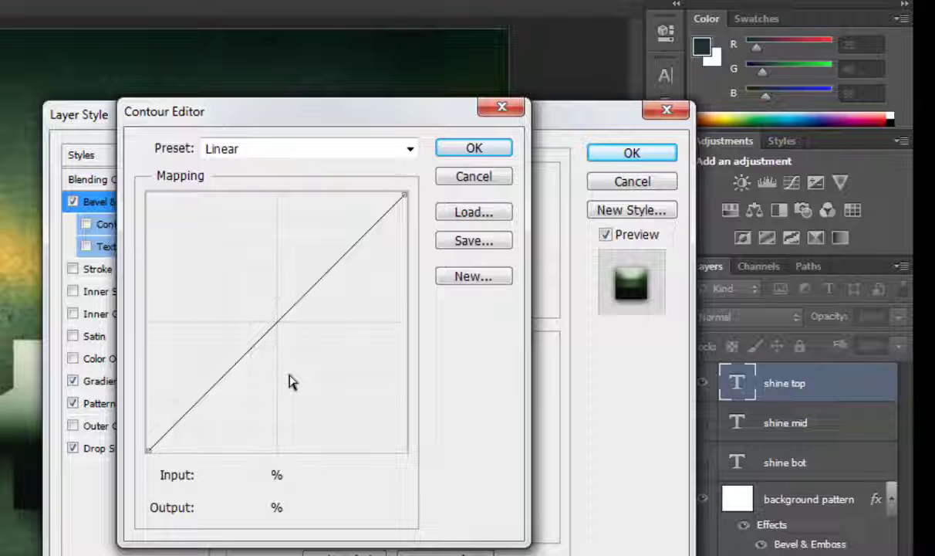
left_click(147, 450)
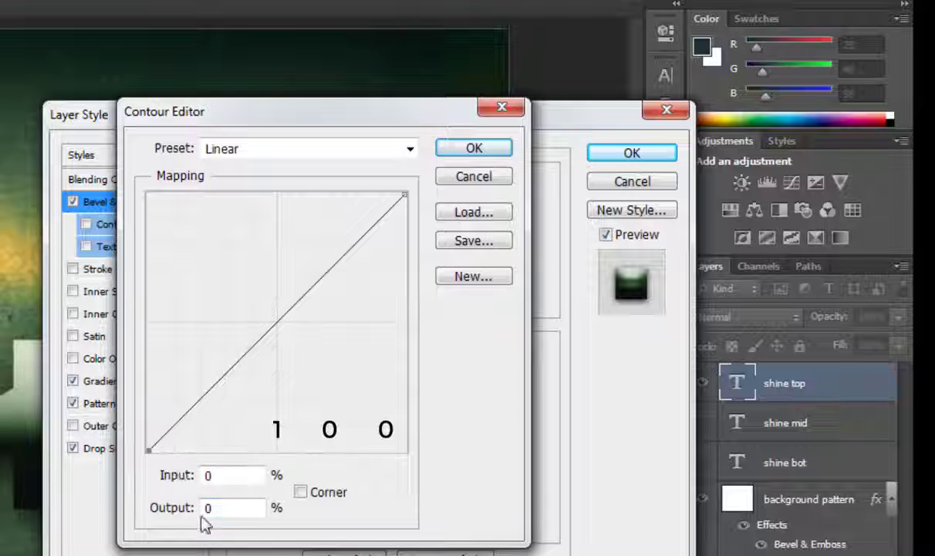
left_click(184, 414)
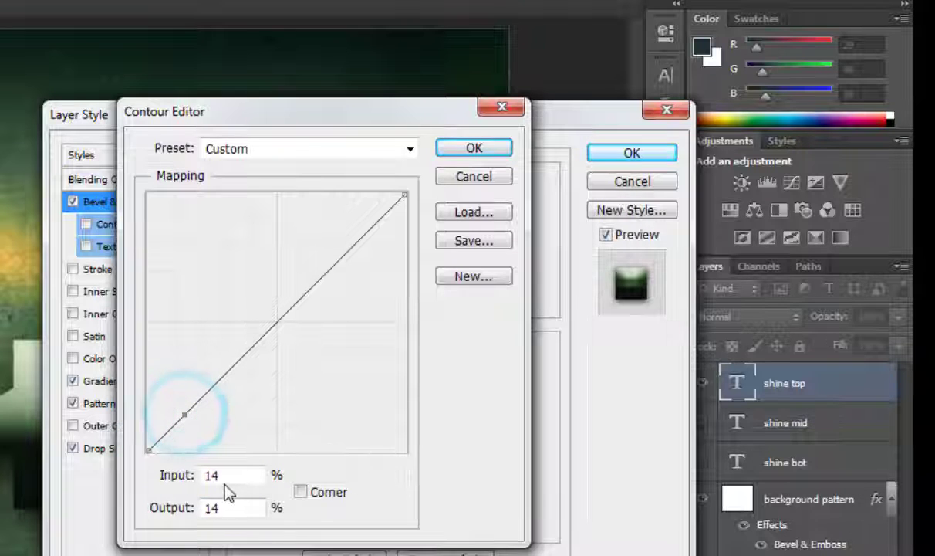
double_click(229, 478)
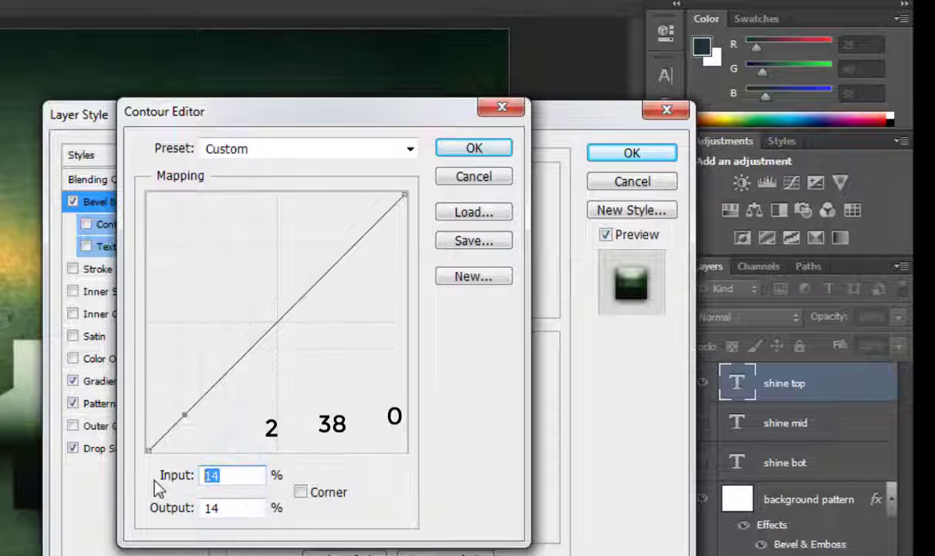
type("38")
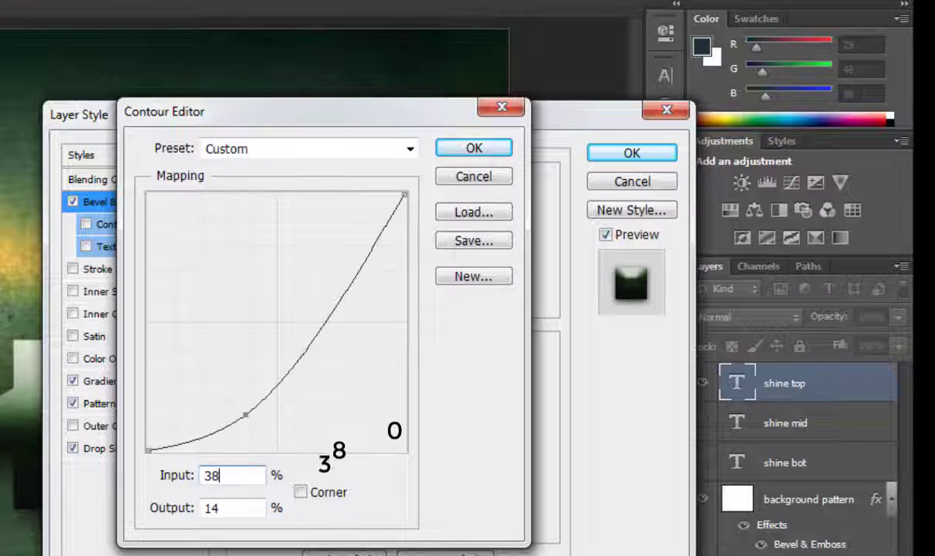
double_click(221, 507)
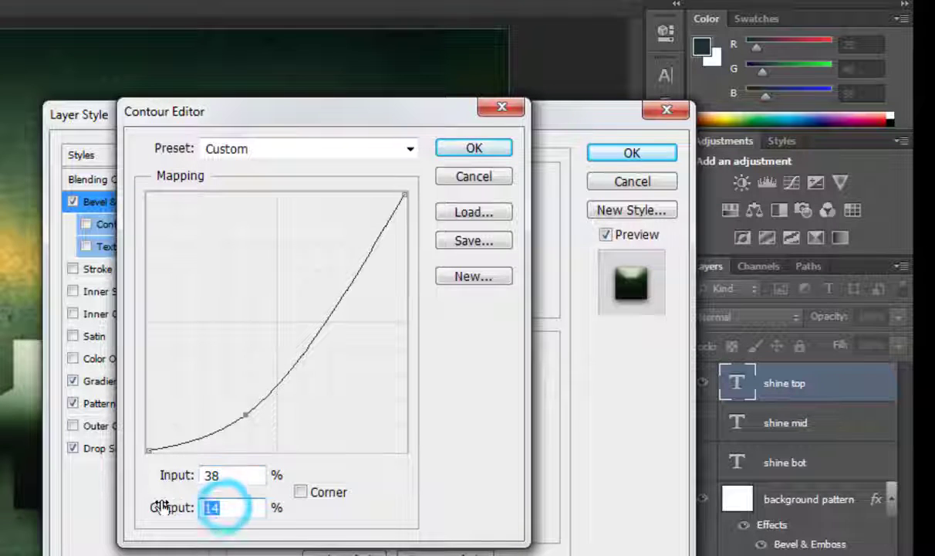
type("0")
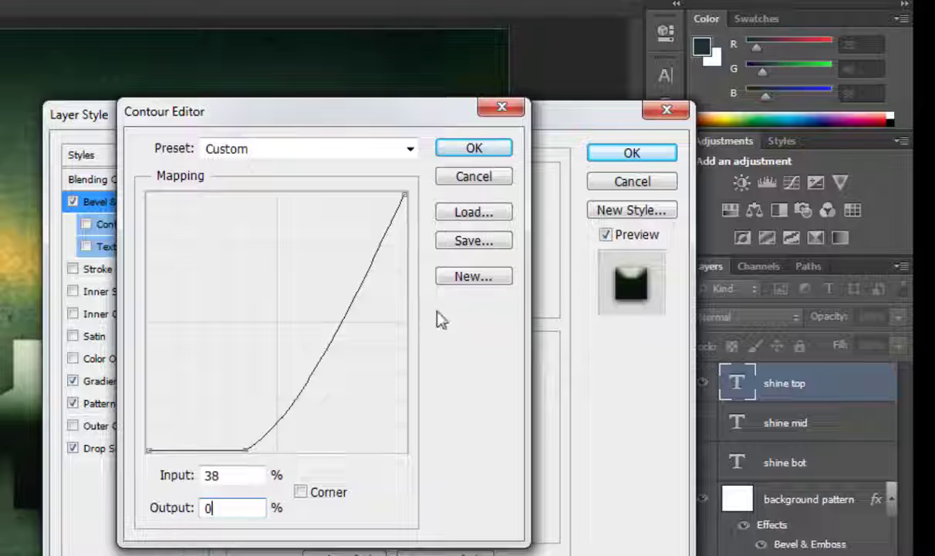
Step: Add another gloss contour point with input 40% and output 51%, keep the end point at 100%, and accept the contour
left_click(305, 386)
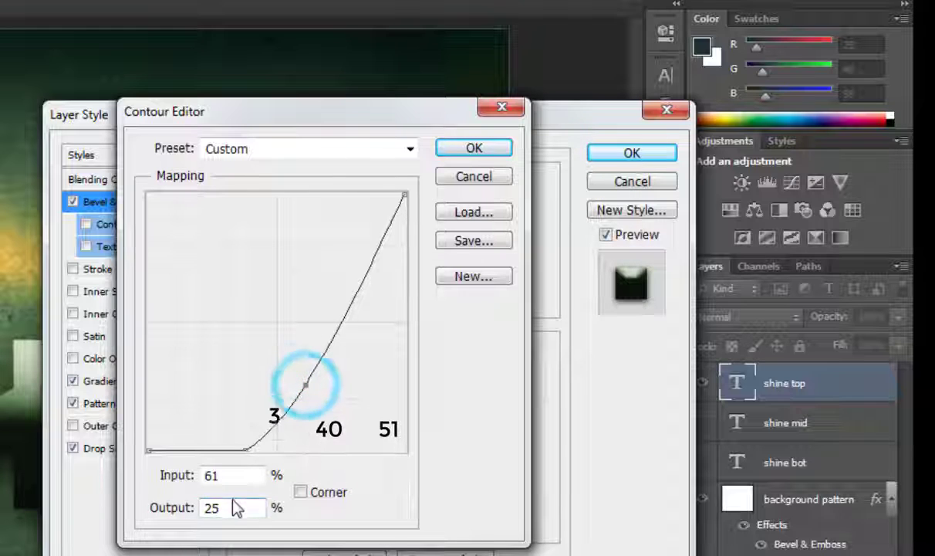
double_click(207, 476)
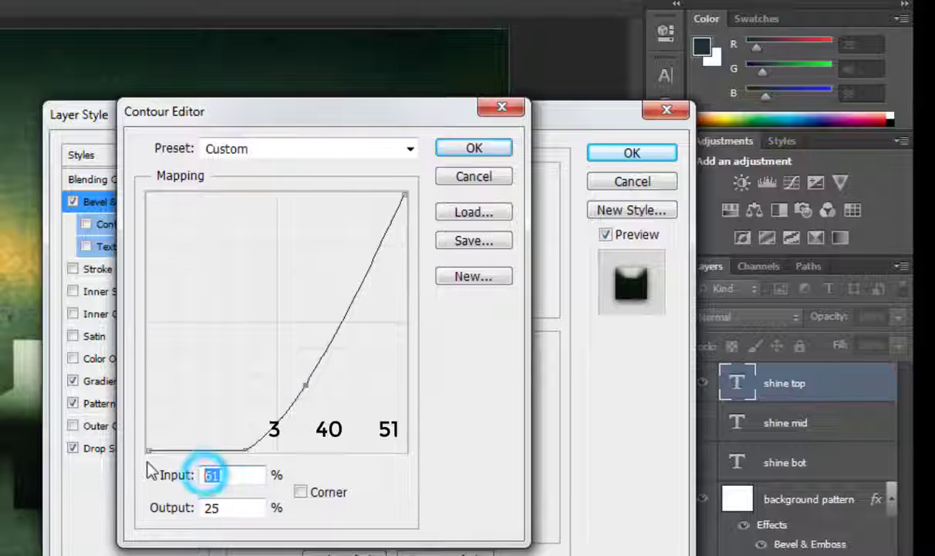
type("40")
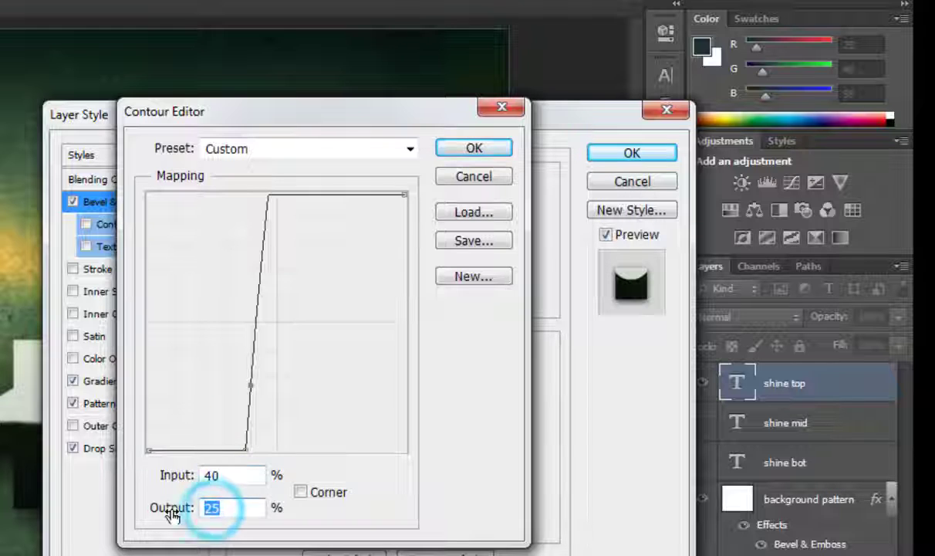
type("51")
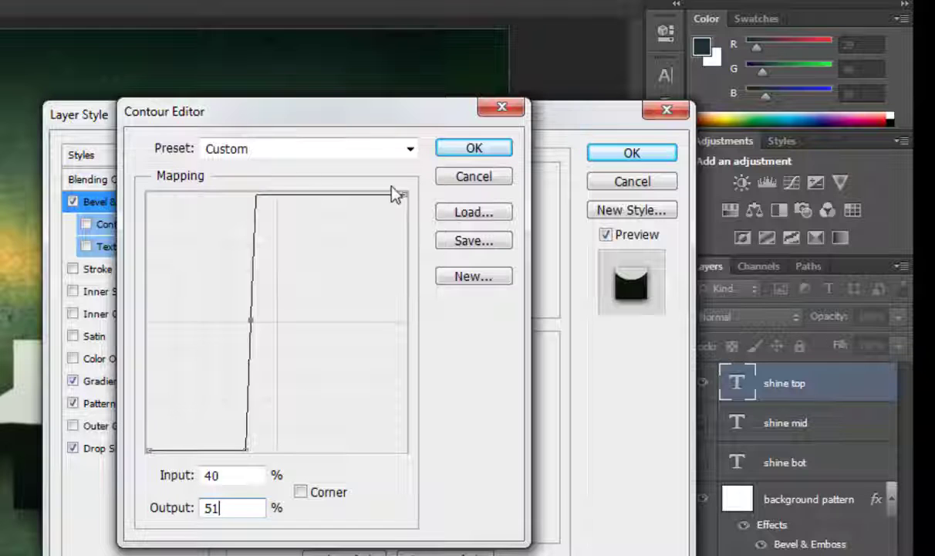
left_click(404, 192)
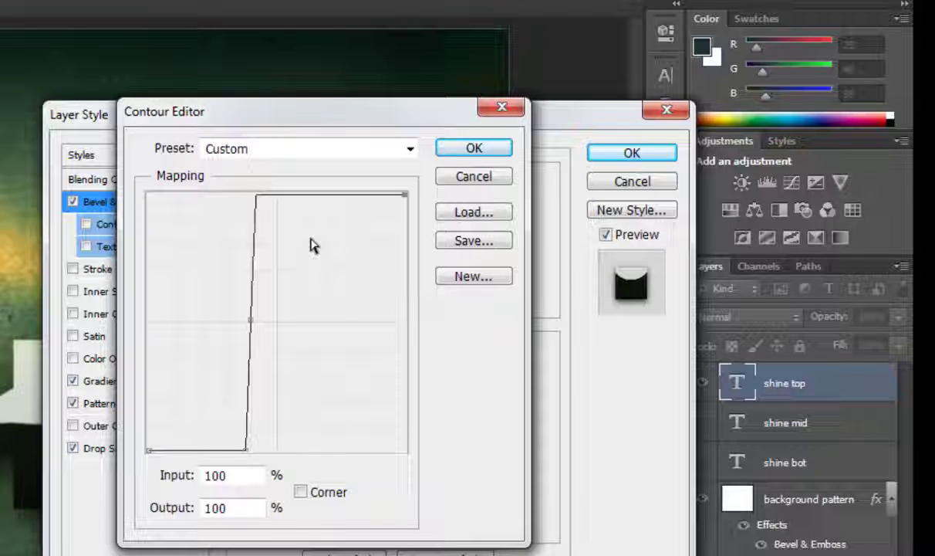
left_click(470, 153)
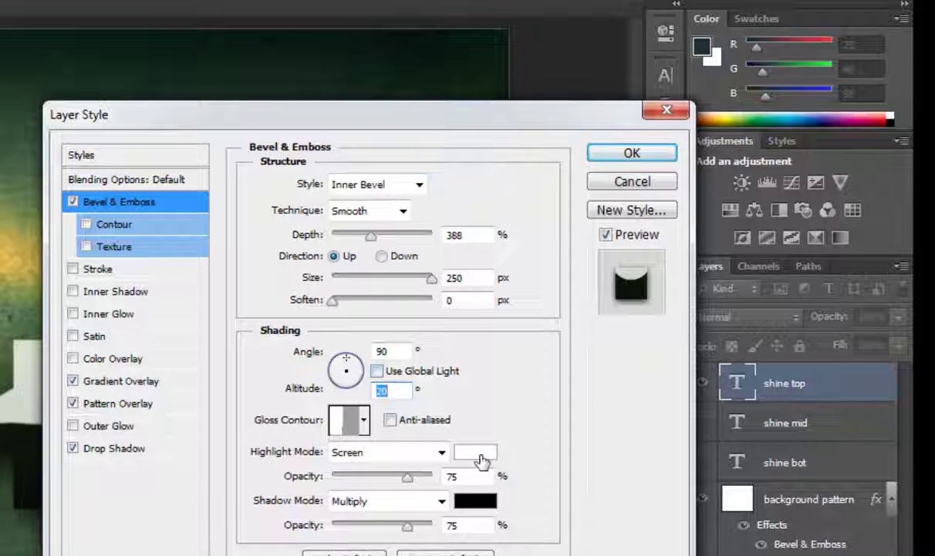
Step: Set the bevel's highlight colour to #c5d955
left_click(477, 454)
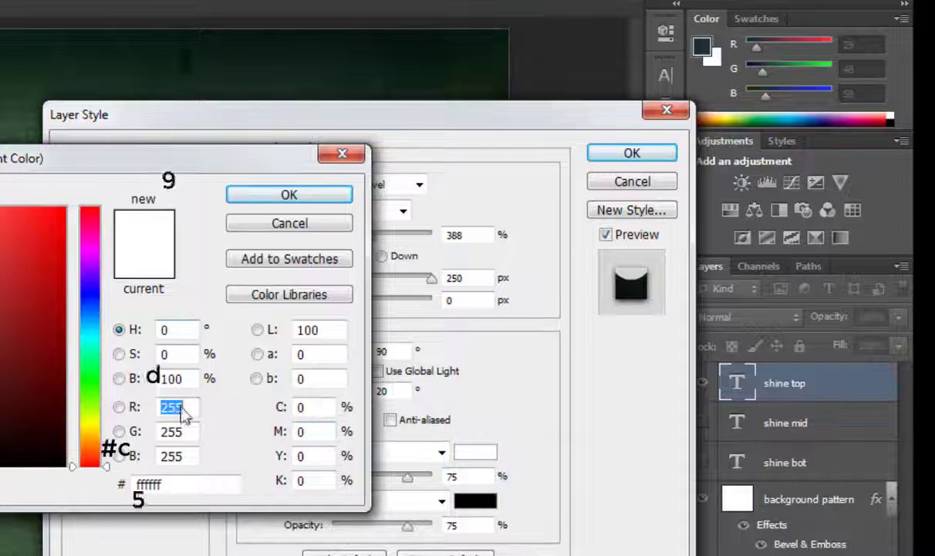
left_click_drag(188, 483, 79, 484)
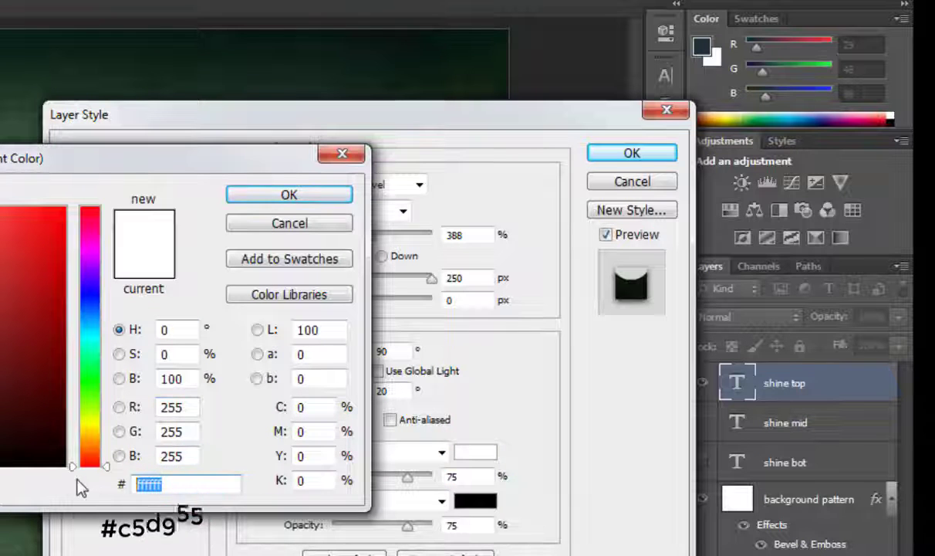
type("c")
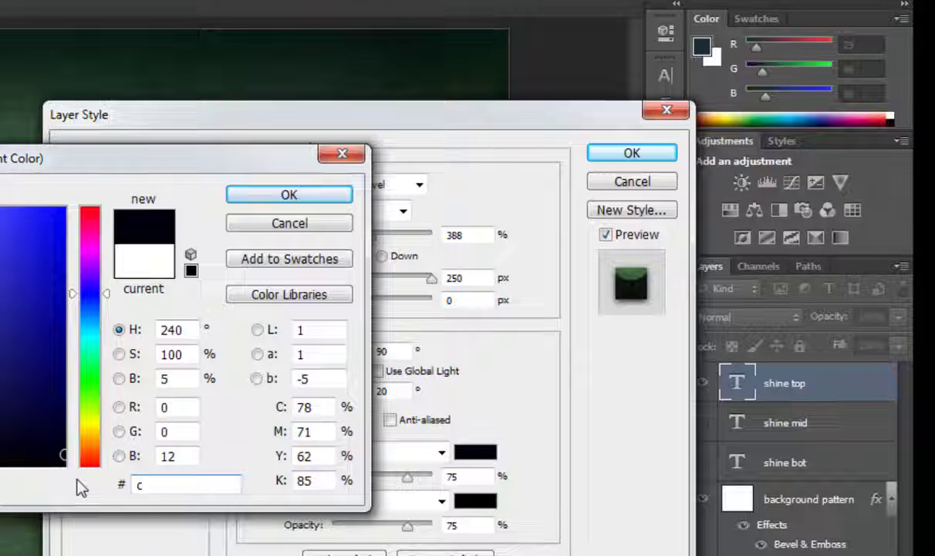
type("5")
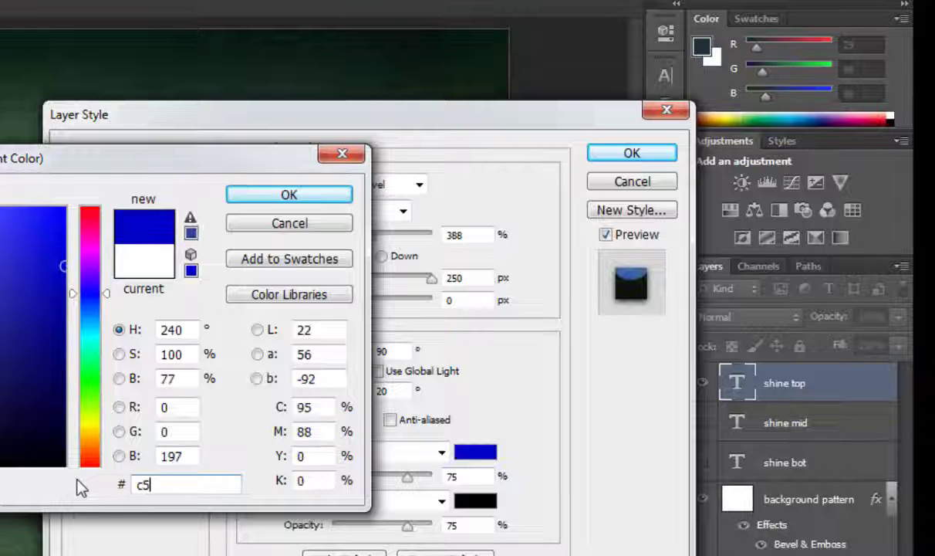
type("d955")
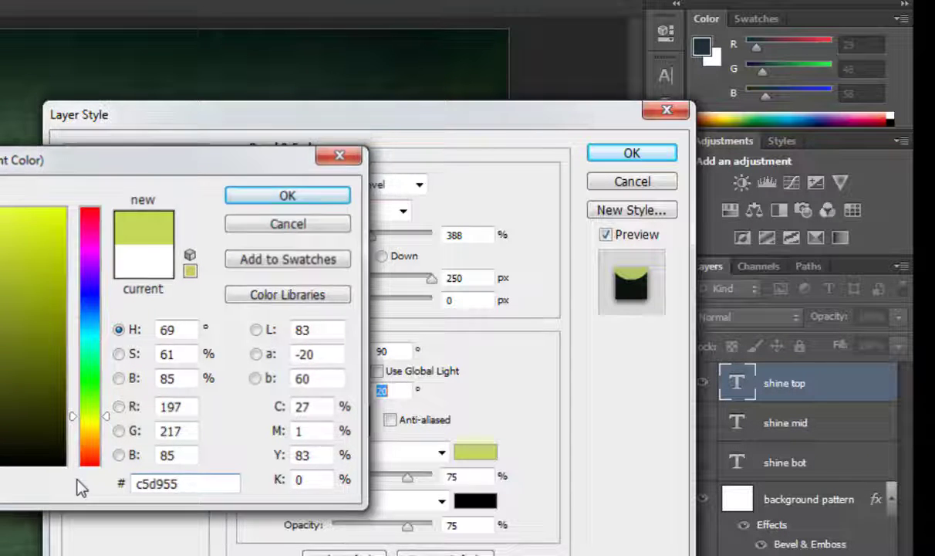
key("Return")
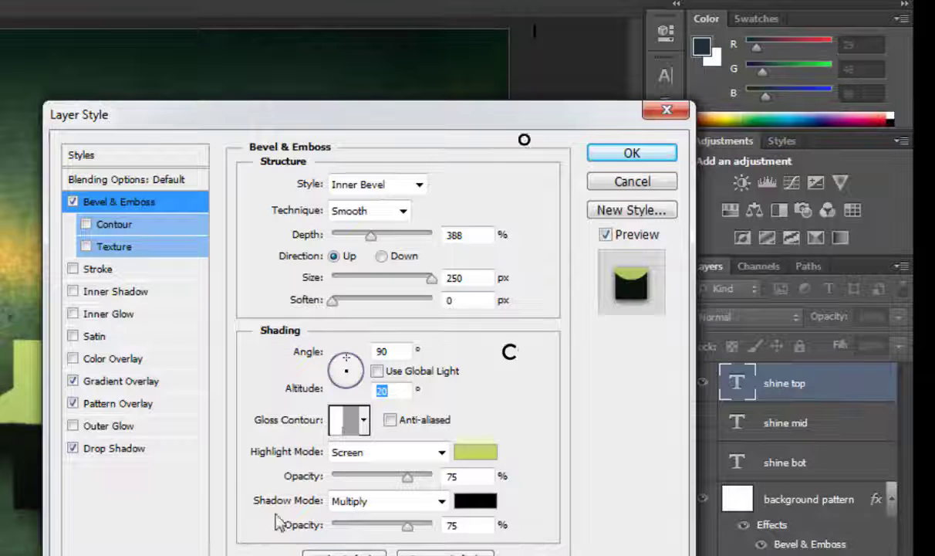
Step: Set the bevel's highlight mode to Color Dodge with 30% opacity
left_click(394, 450)
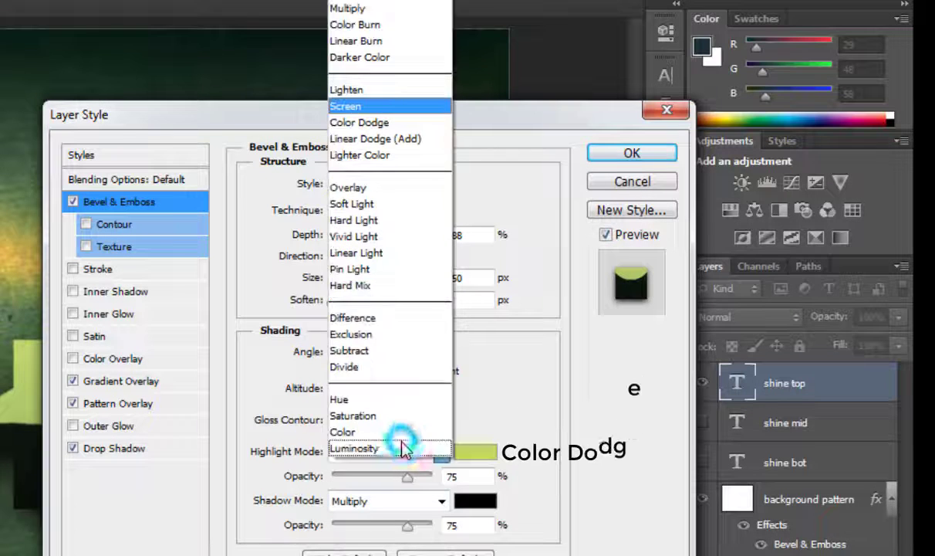
left_click(397, 122)
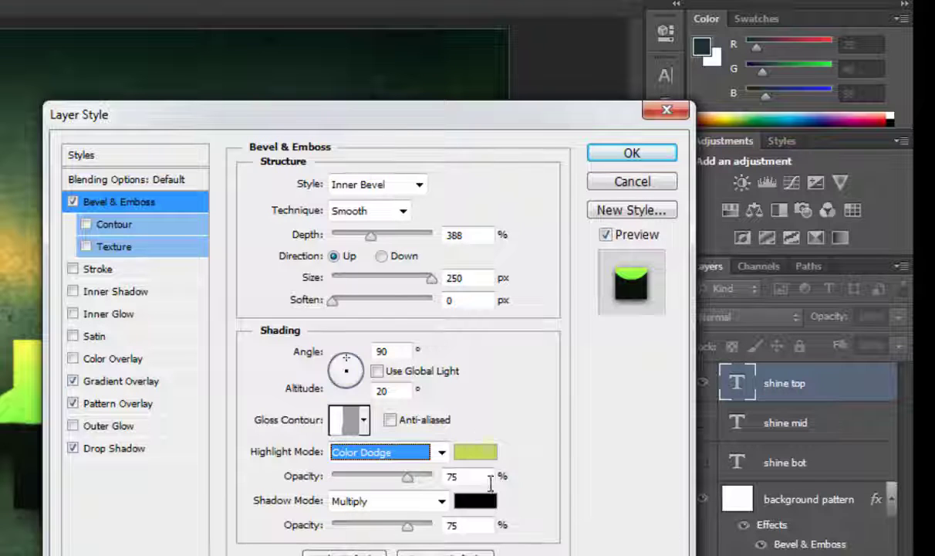
left_click(448, 479)
type("3")
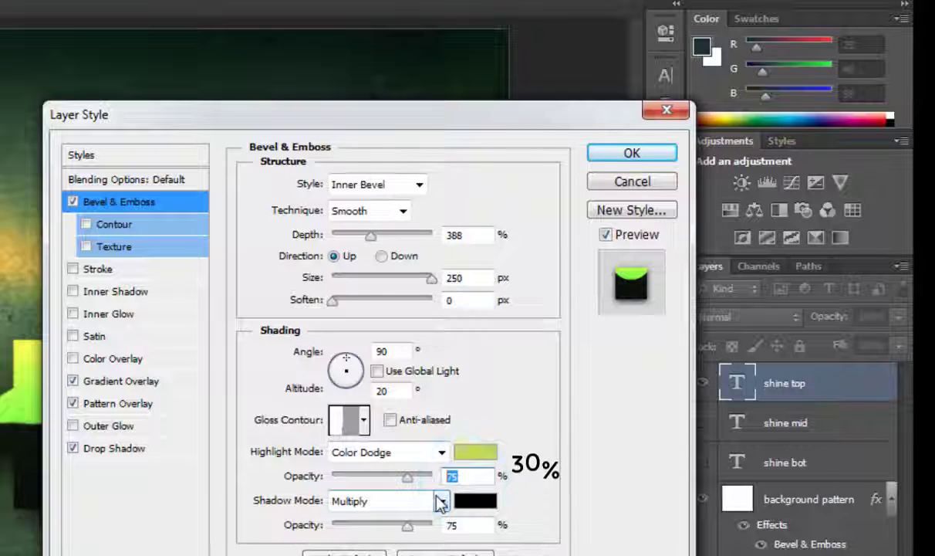
type("0")
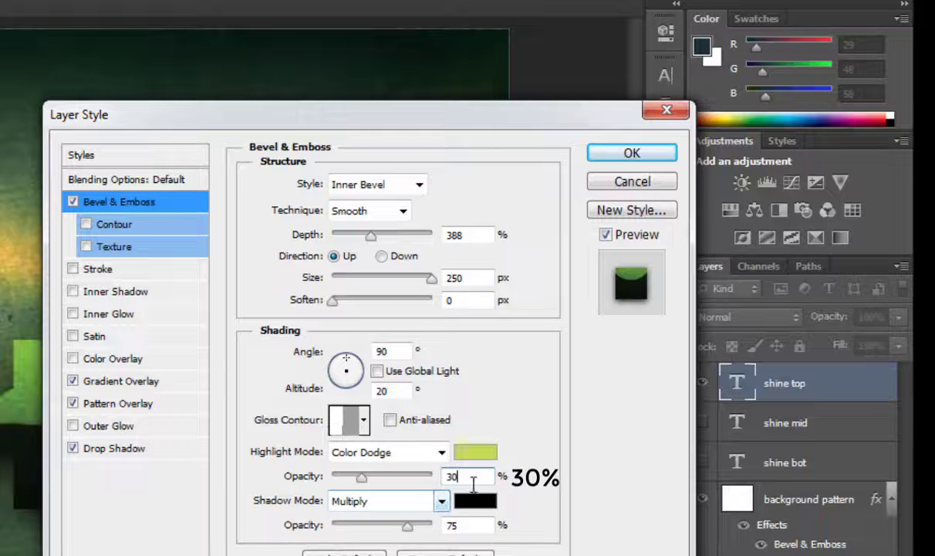
Step: Set the bevel's shadow to black #000000 in Color Burn mode with 10% opacity
left_click(475, 501)
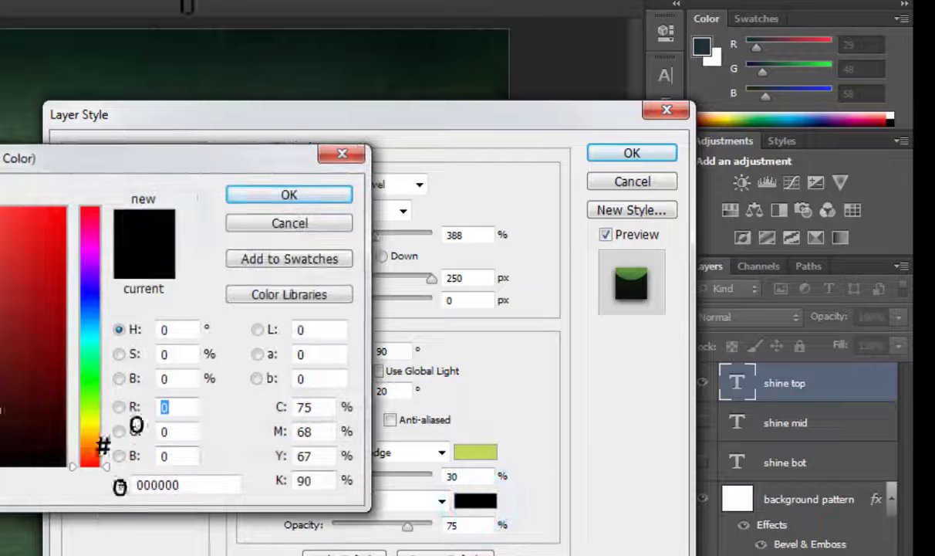
left_click_drag(9, 386, 21, 464)
left_click(305, 198)
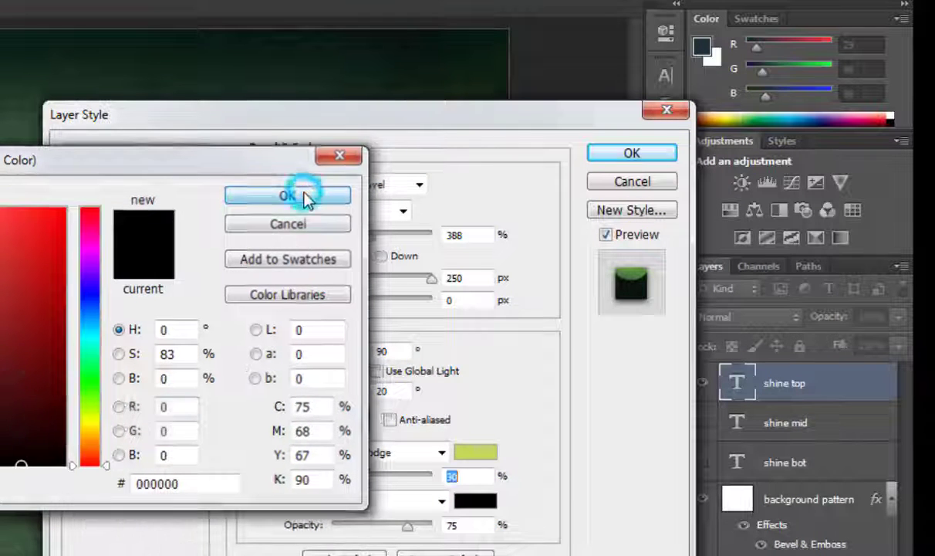
left_click(371, 500)
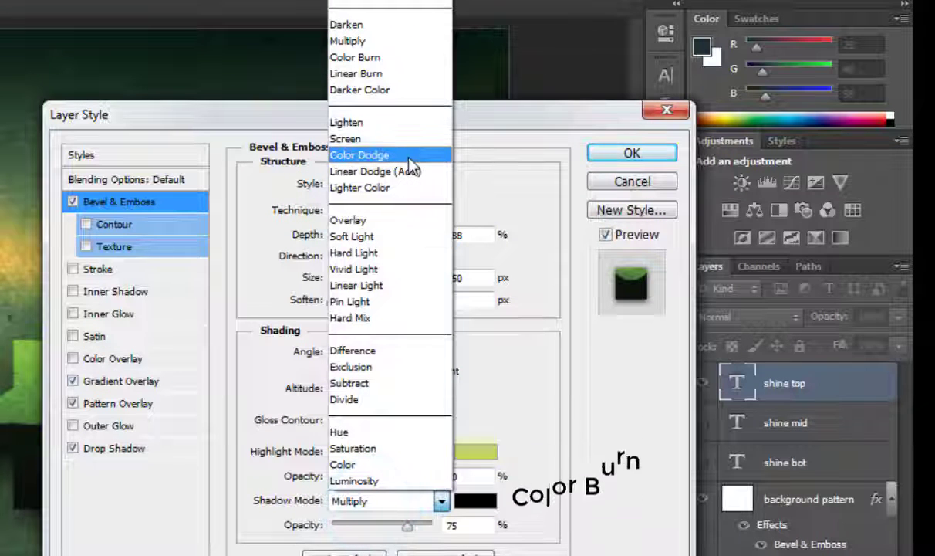
left_click(406, 57)
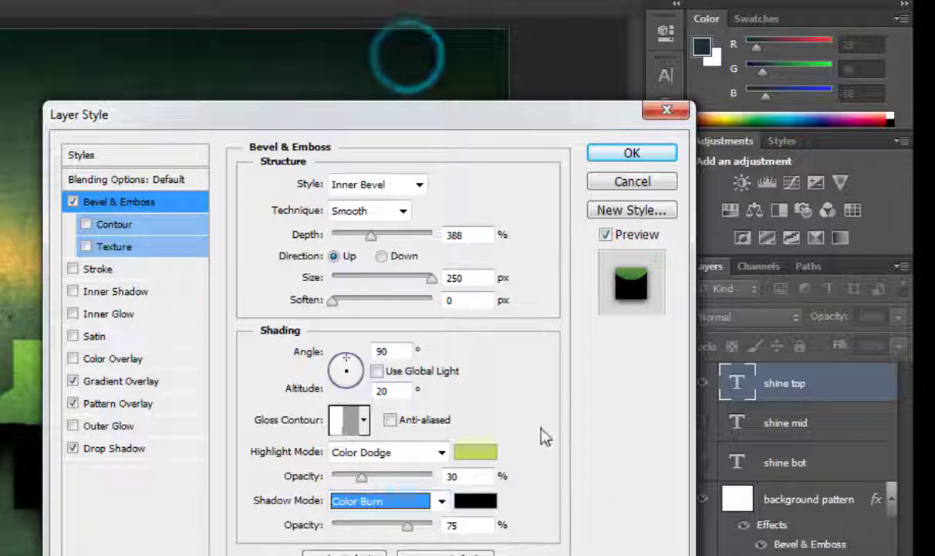
double_click(451, 525)
type("1")
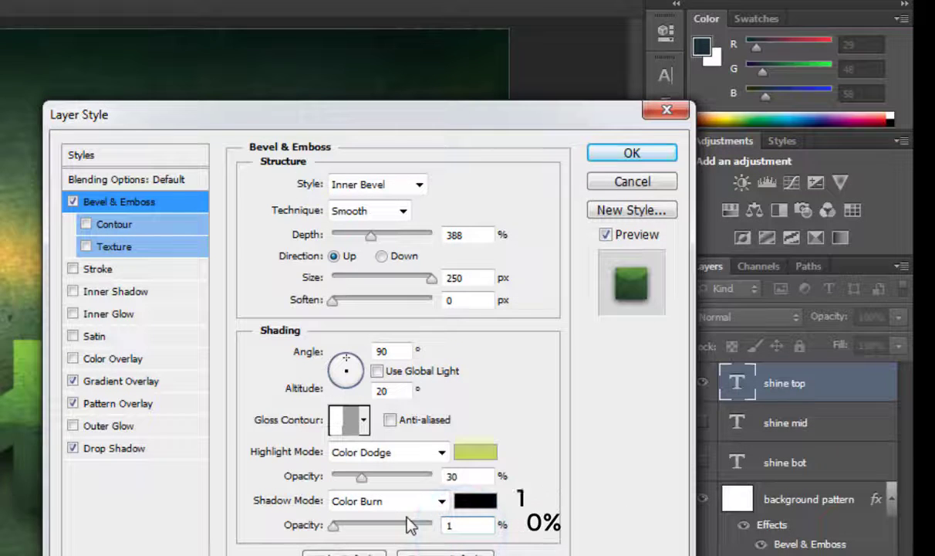
type("0")
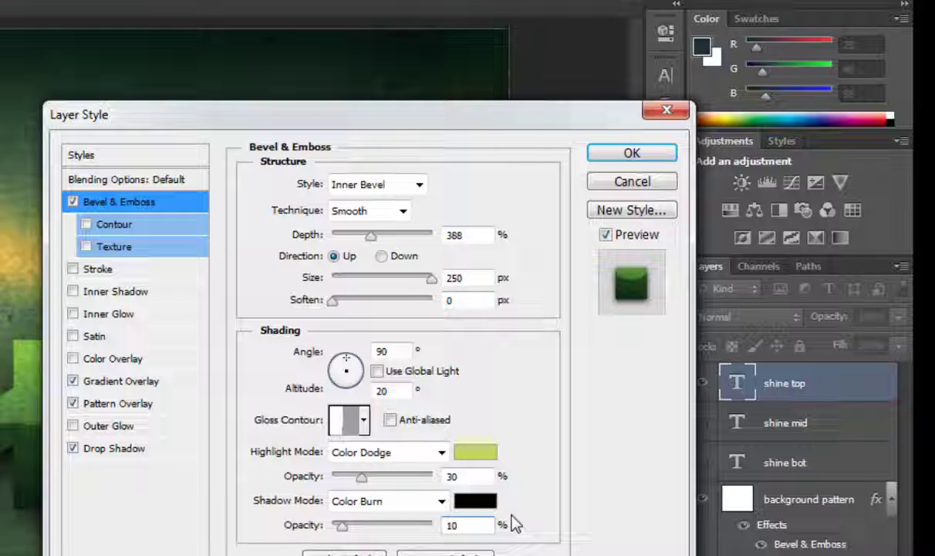
Step: Enable the Satin effect on the shine top layer and set its blend mode to Color Dodge
left_click(116, 337)
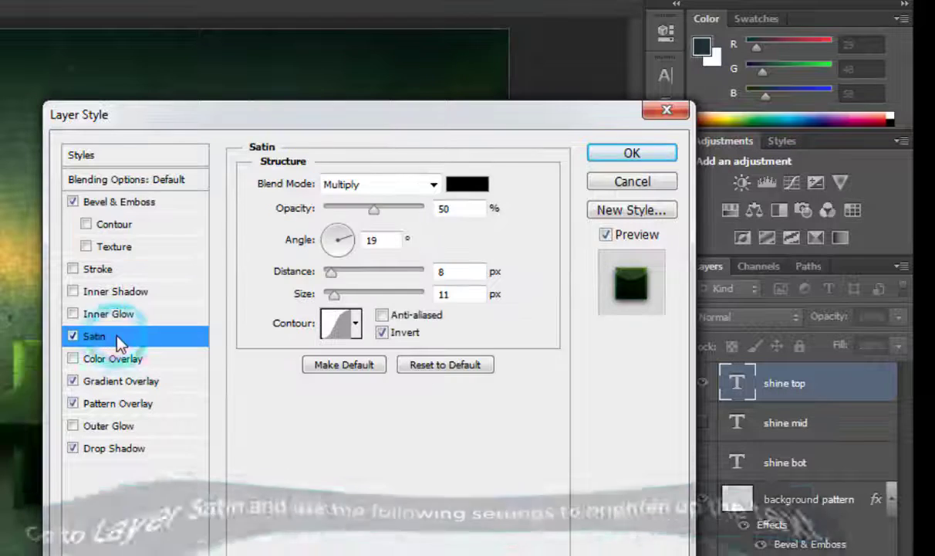
left_click(386, 185)
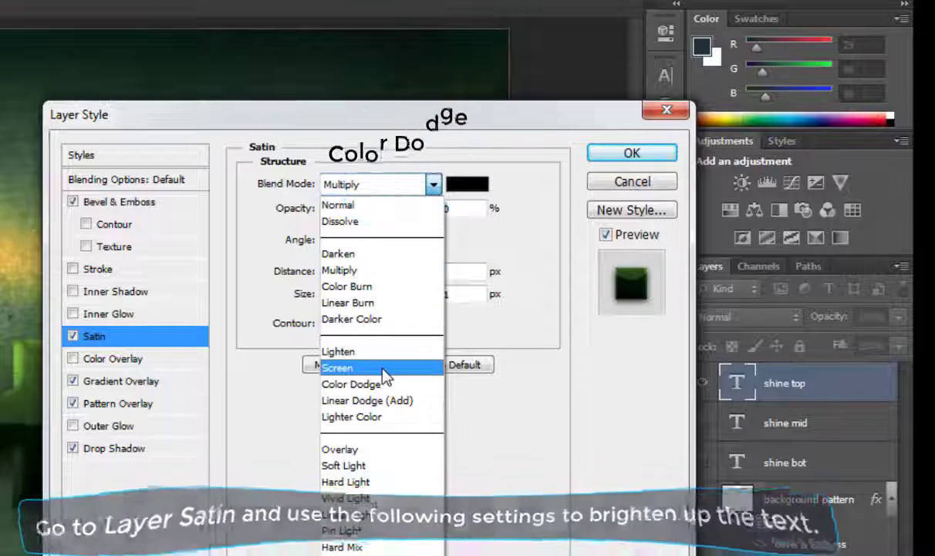
left_click(383, 384)
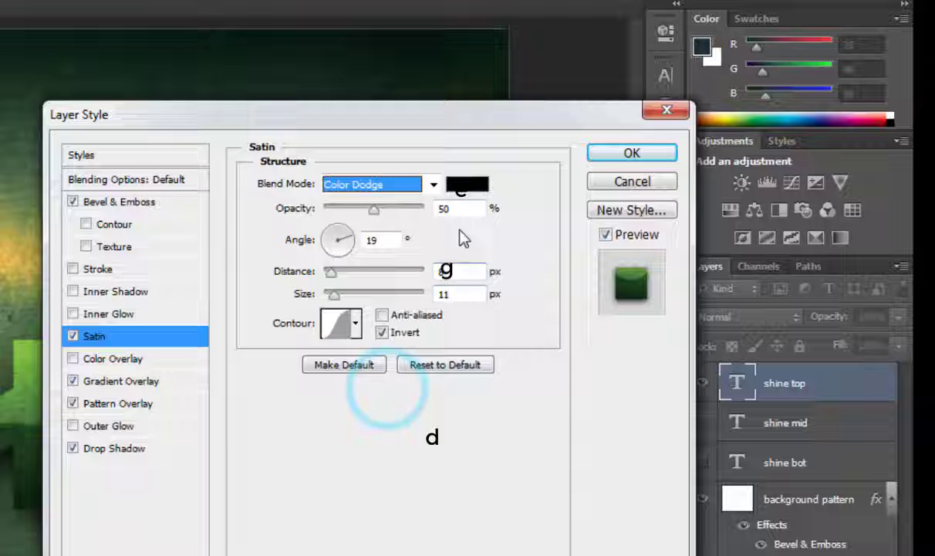
Step: Set the satin colour to #918800 and accept it
left_click(466, 185)
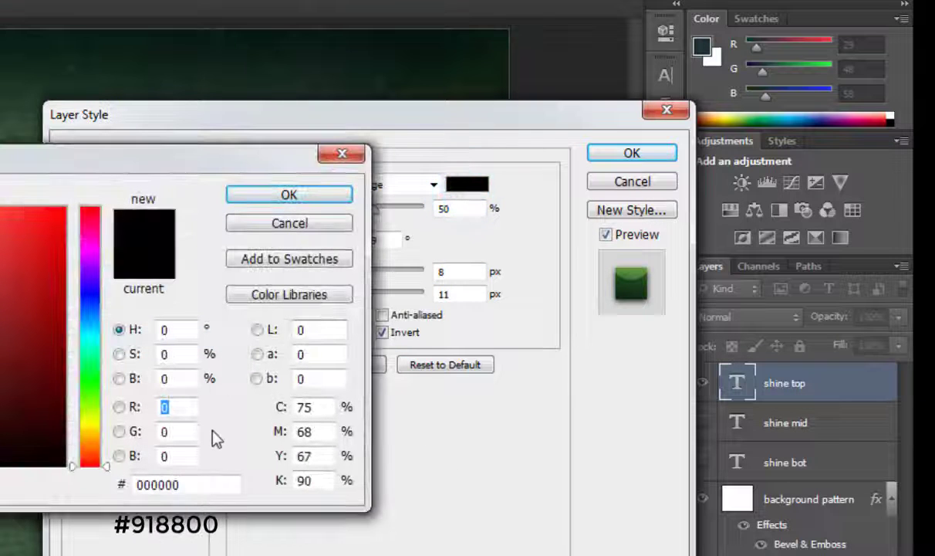
left_click(204, 483)
type("91")
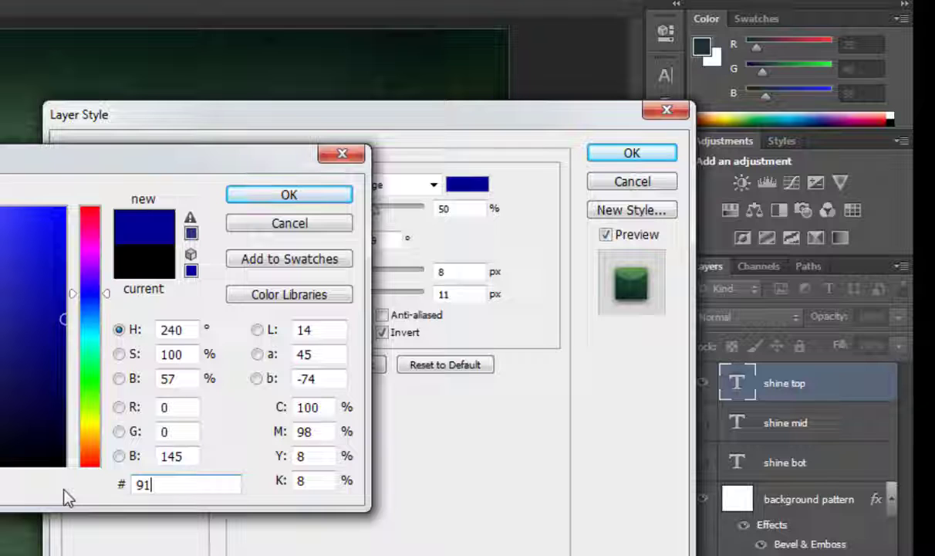
type("88")
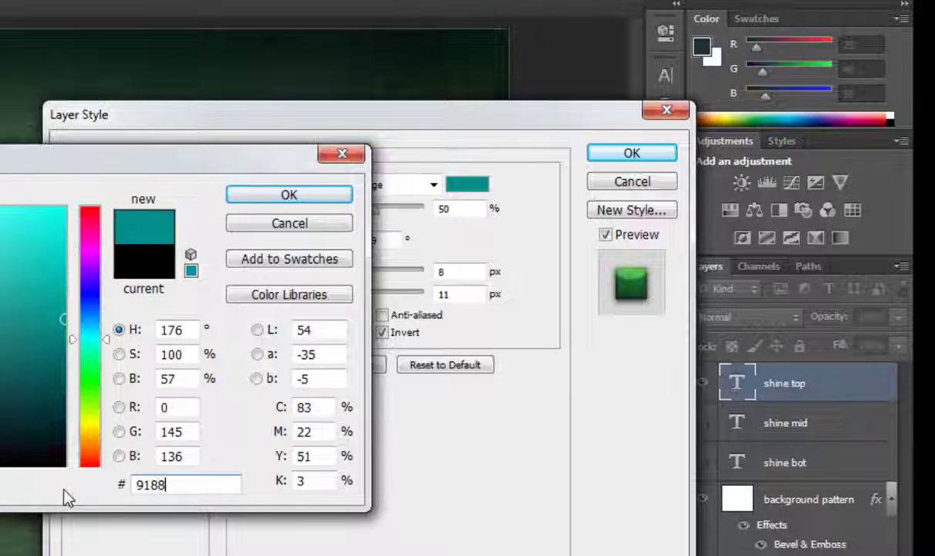
type("00")
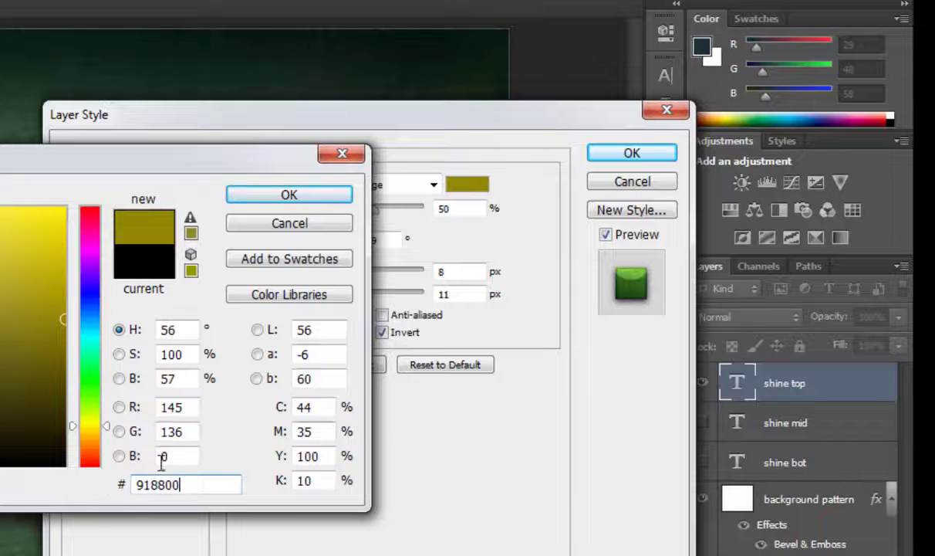
left_click(292, 195)
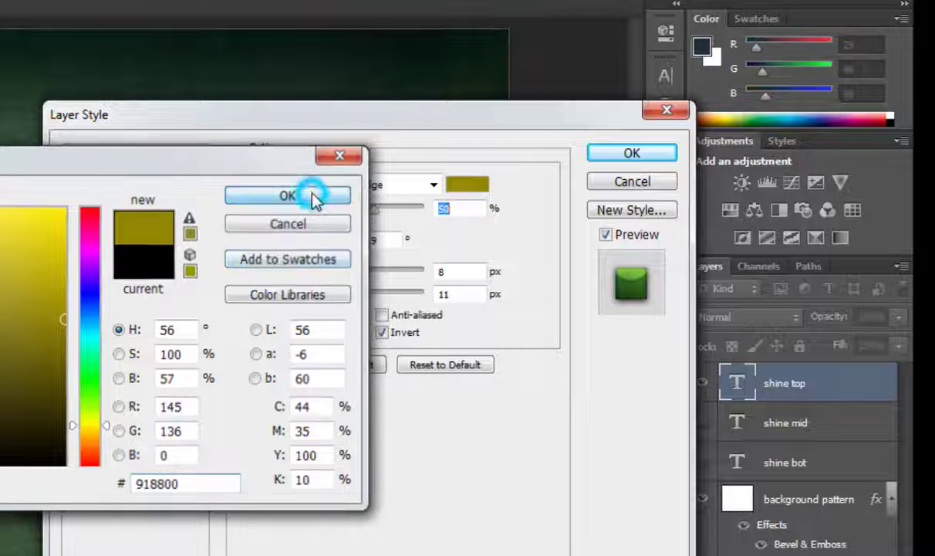
Step: Set the satin opacity to 40% and its angle to 90°
double_click(455, 208)
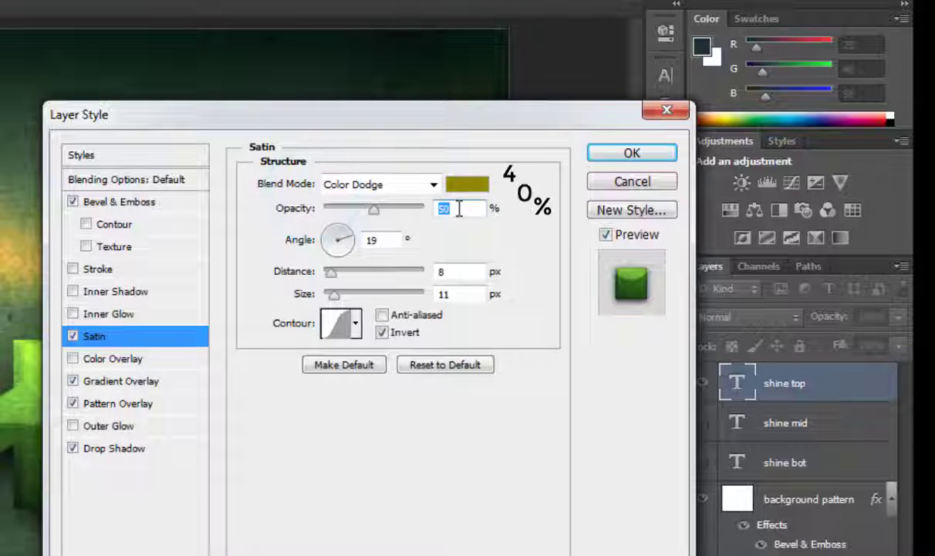
type("40")
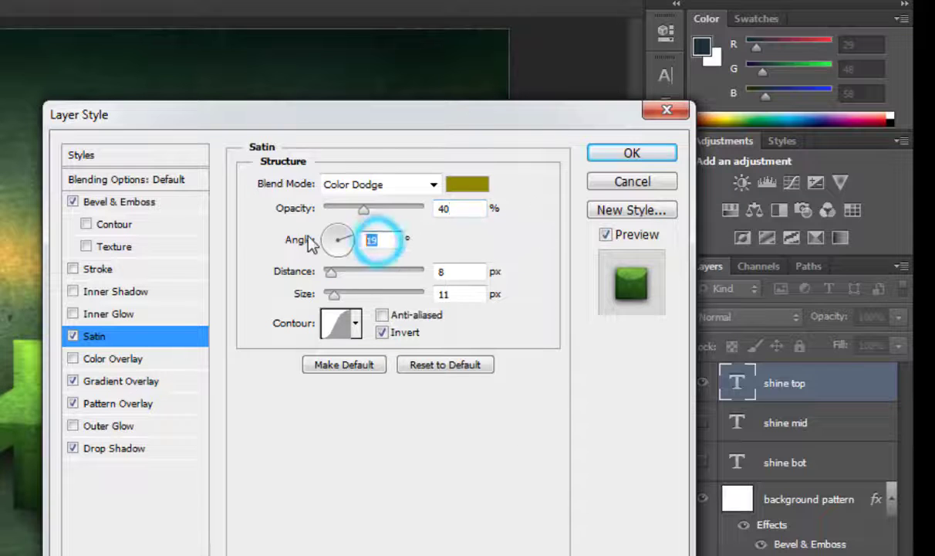
type("90")
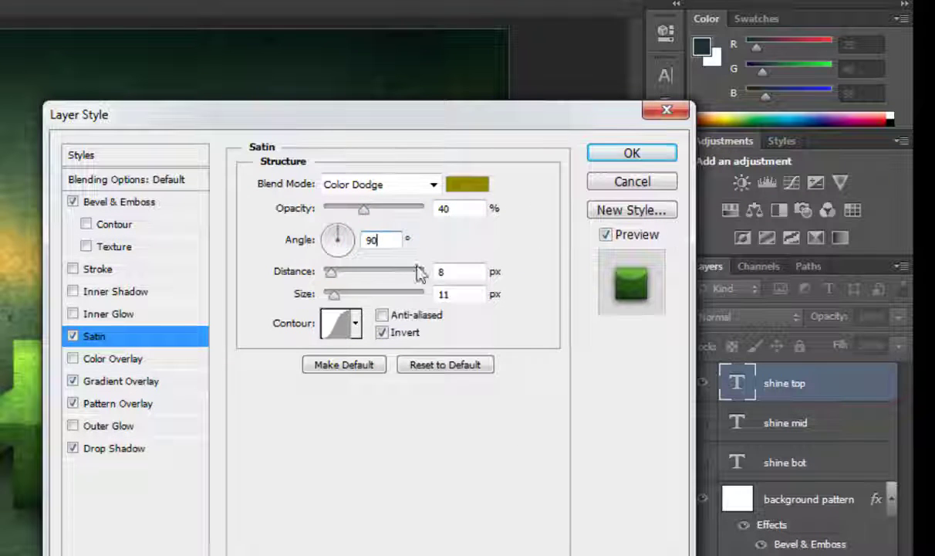
Step: Set the satin distance to 50 px and size to 40 px, with Anti-aliased on and Invert off
double_click(457, 270)
type("50")
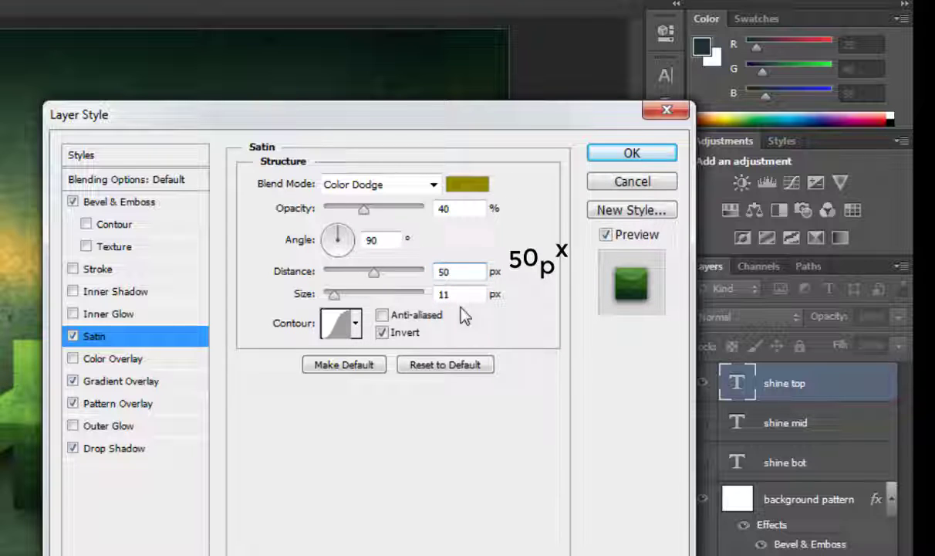
key("Tab")
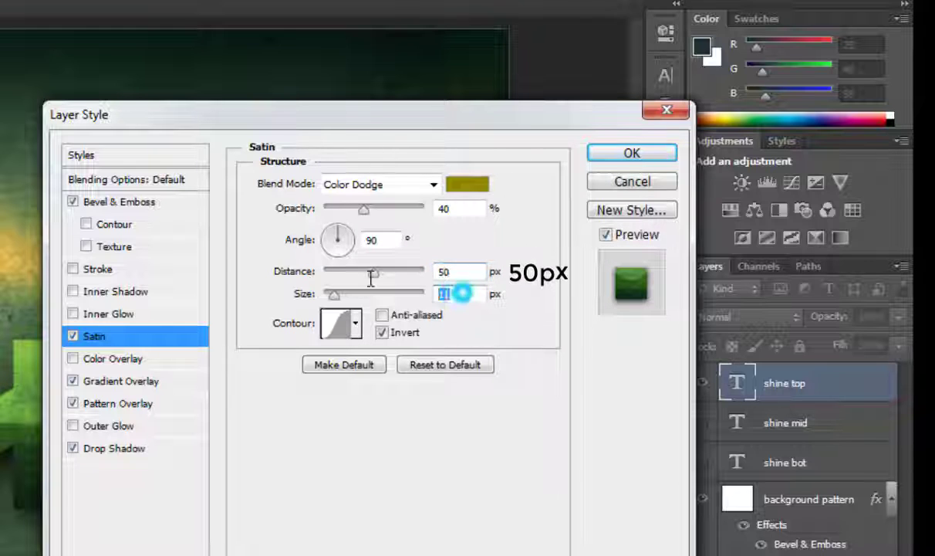
type("40")
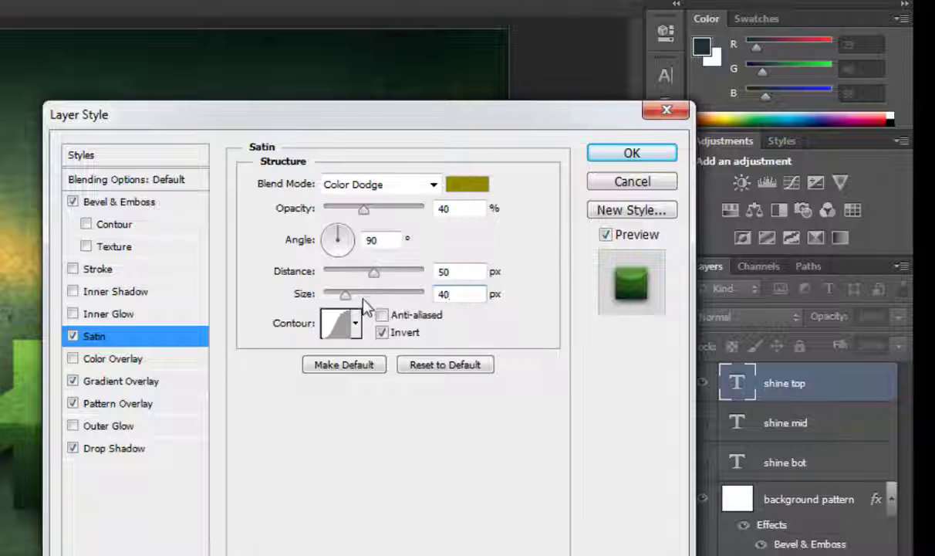
left_click(395, 316)
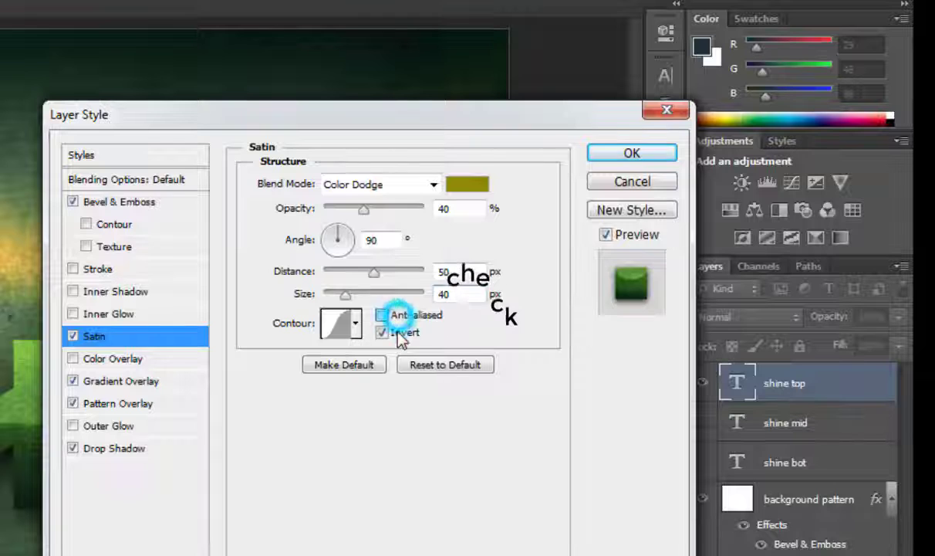
left_click(398, 333)
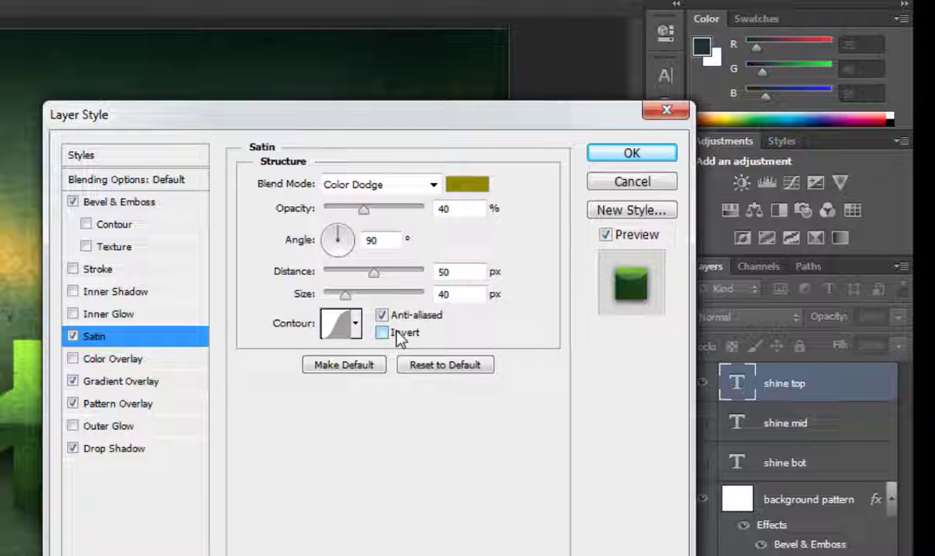
left_click(343, 323)
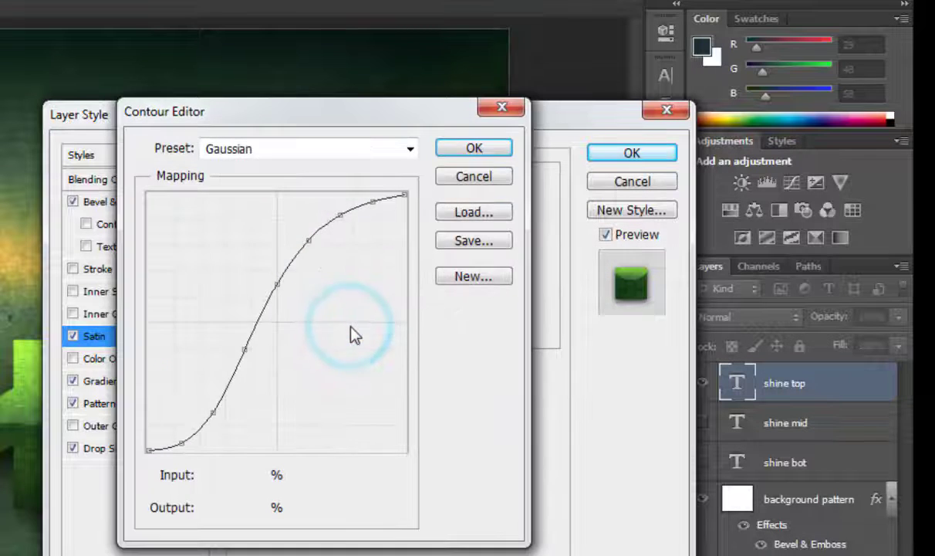
left_click(473, 176)
left_click(342, 322)
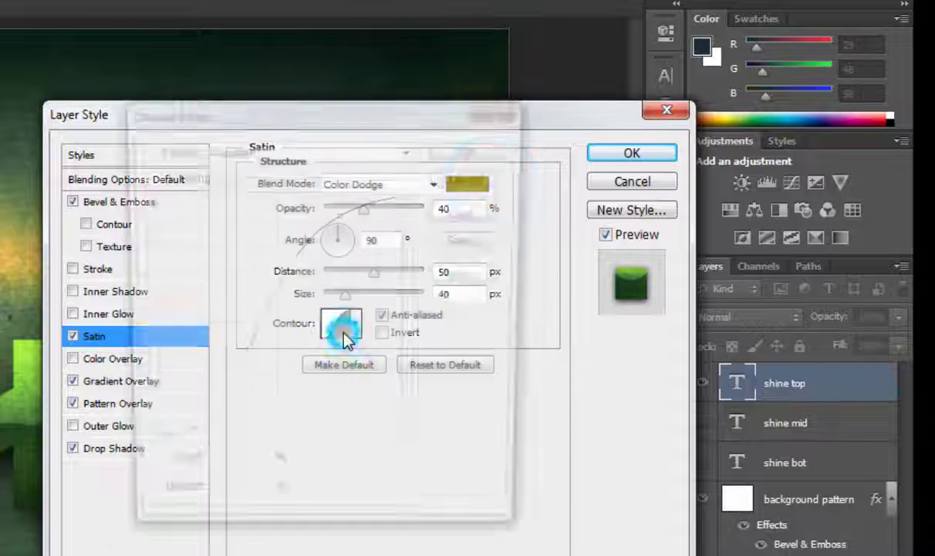
left_click(472, 179)
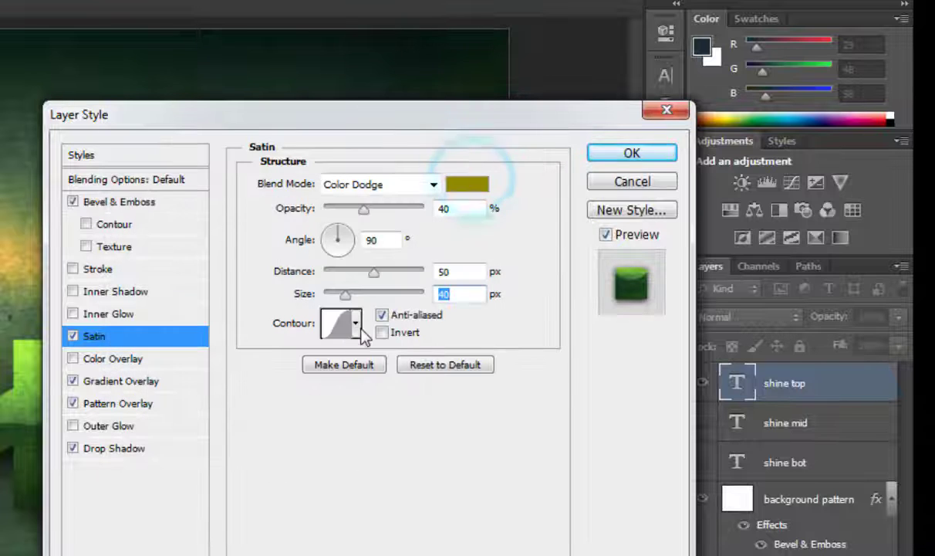
Step: Apply the fourth contour preset in the first row, the deep cove-shaped curve, to the satin effect
left_click(357, 327)
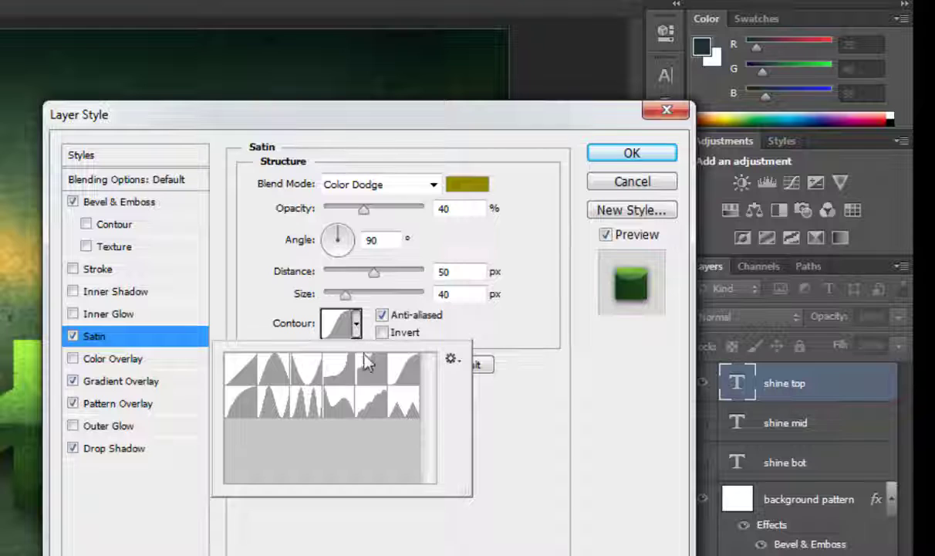
left_click(343, 369)
left_click(540, 349)
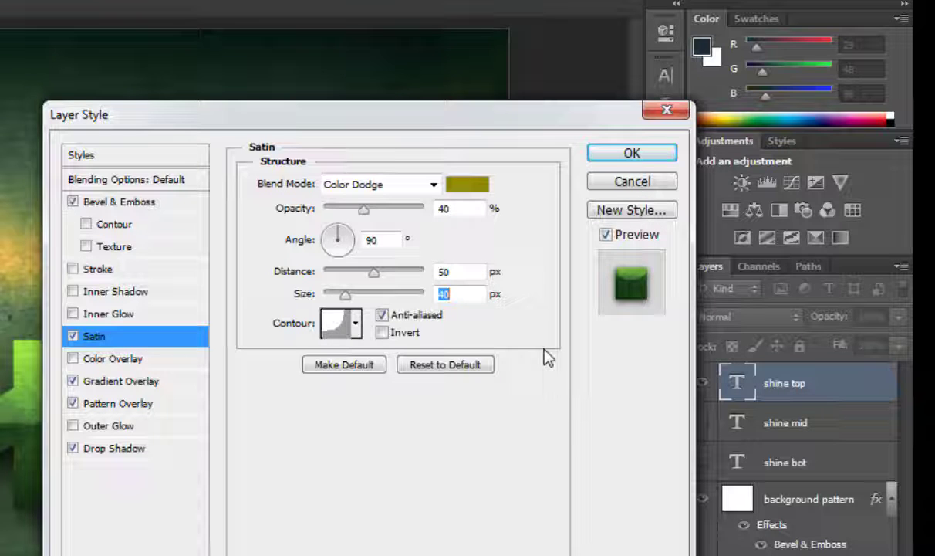
Step: Enable the Inner Glow effect with blend mode Color Dodge and 20% opacity
left_click(139, 314)
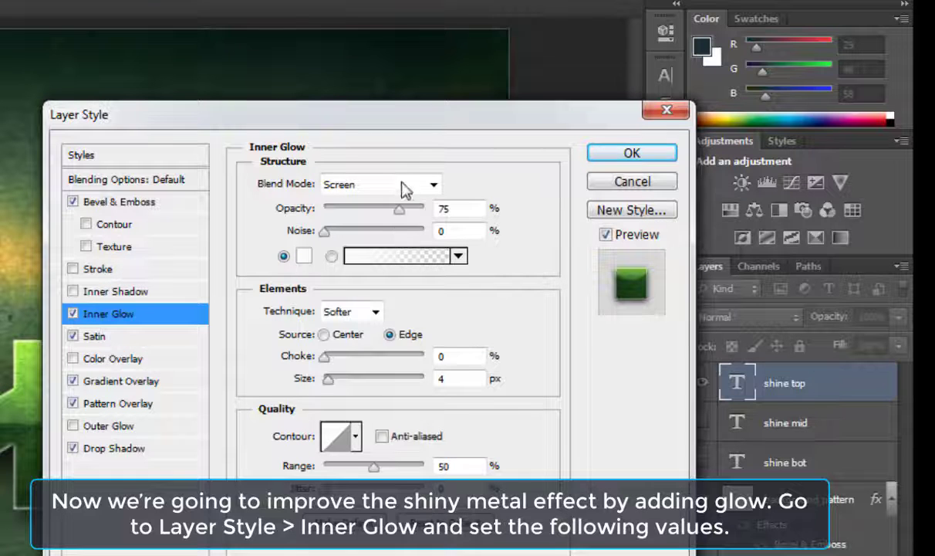
left_click(401, 185)
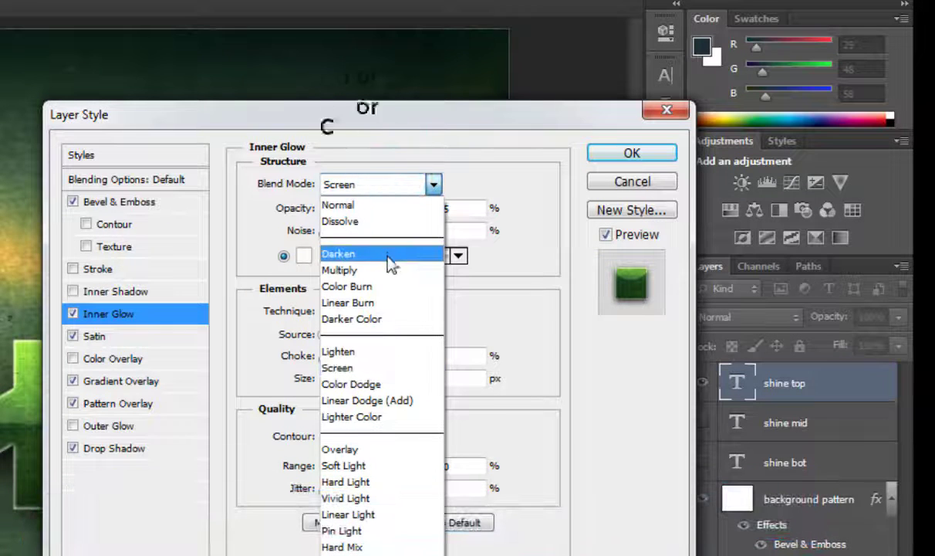
left_click(401, 384)
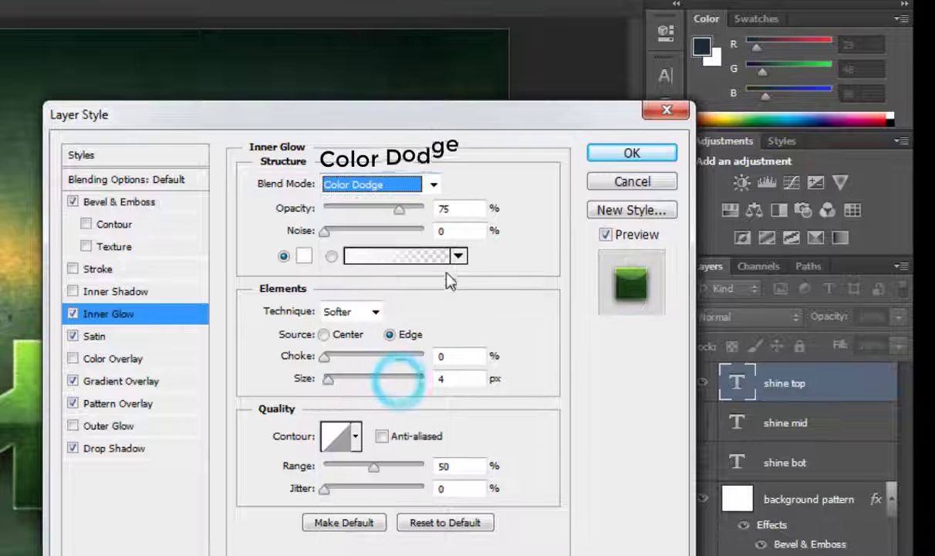
double_click(455, 210)
type("2")
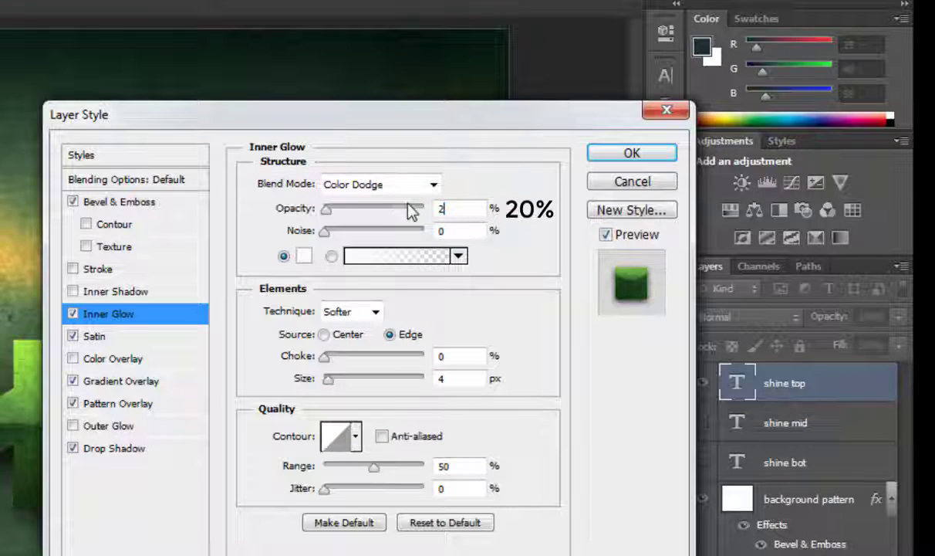
type("0")
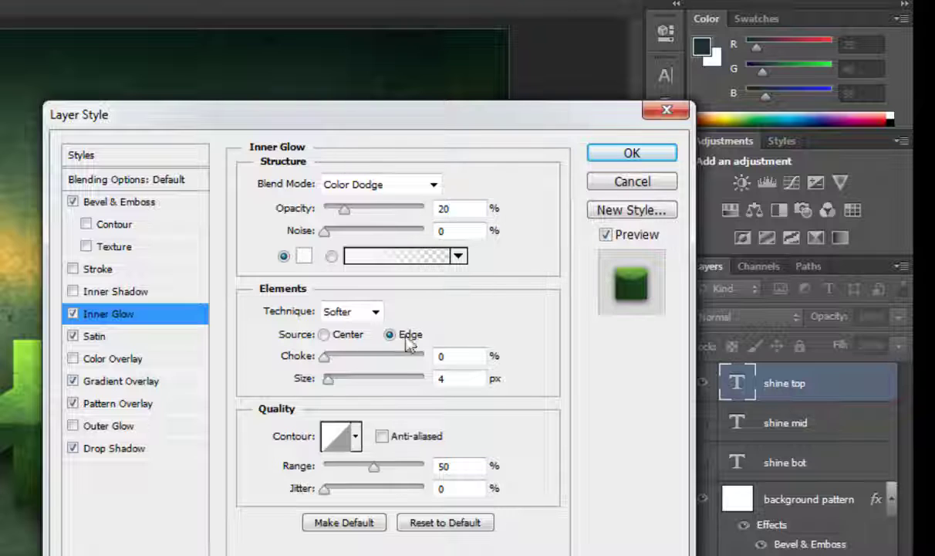
Step: Set the inner glow size to 20 px and apply the cone-shaped contour preset, second in the first row
double_click(464, 381)
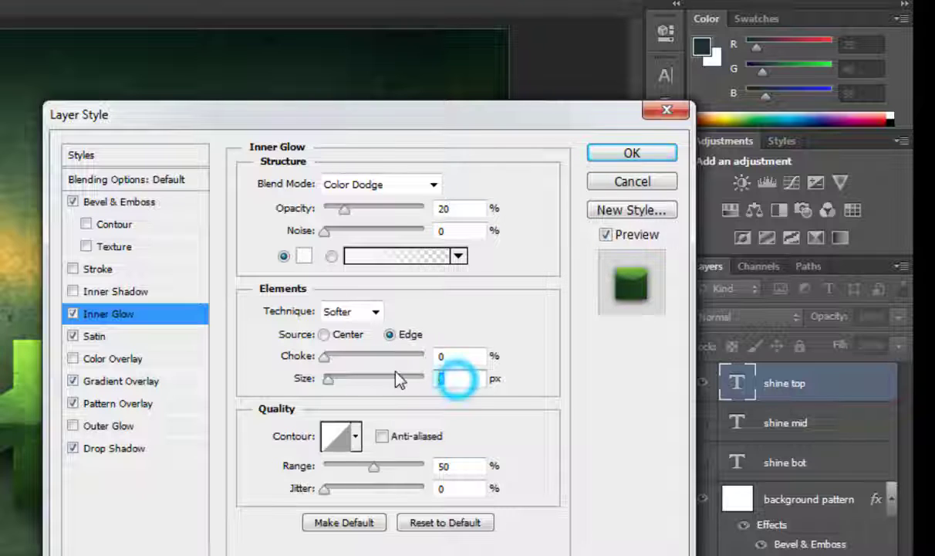
type("20")
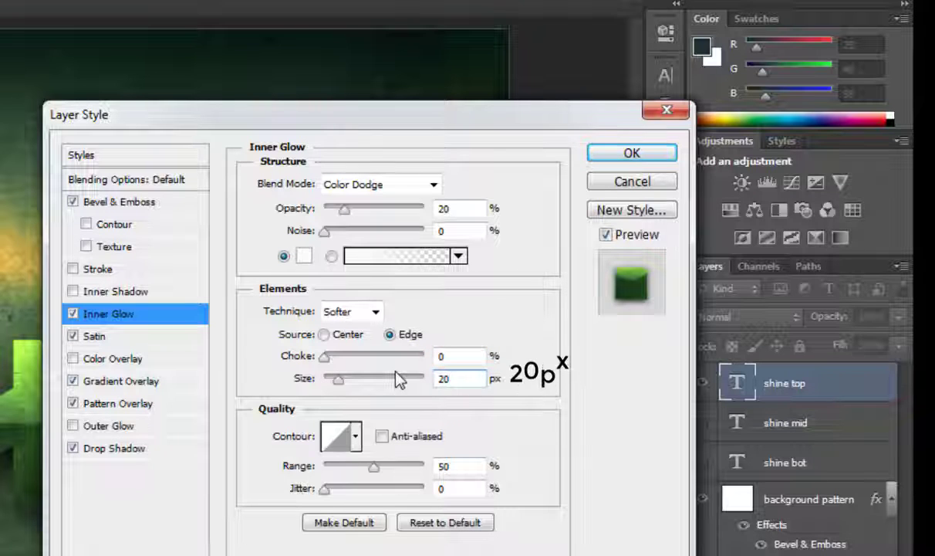
left_click(356, 435)
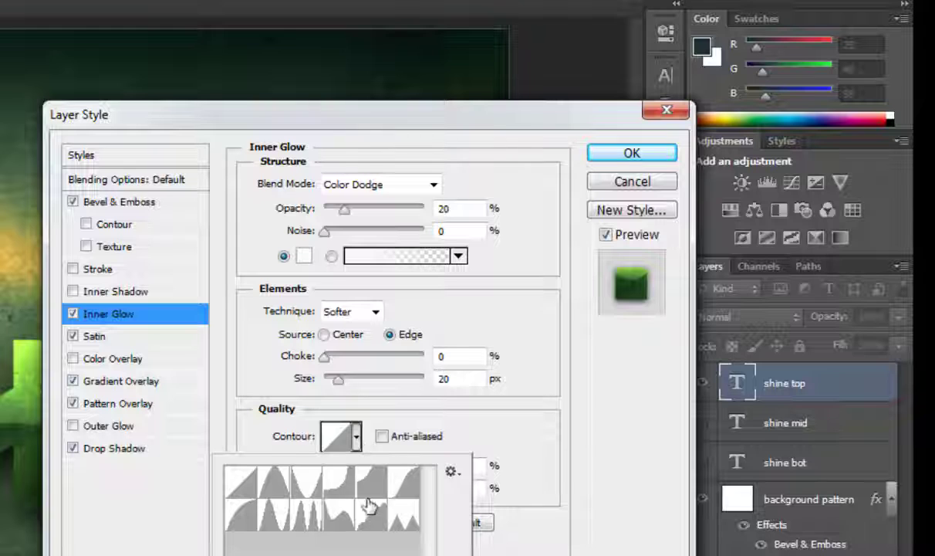
left_click(273, 490)
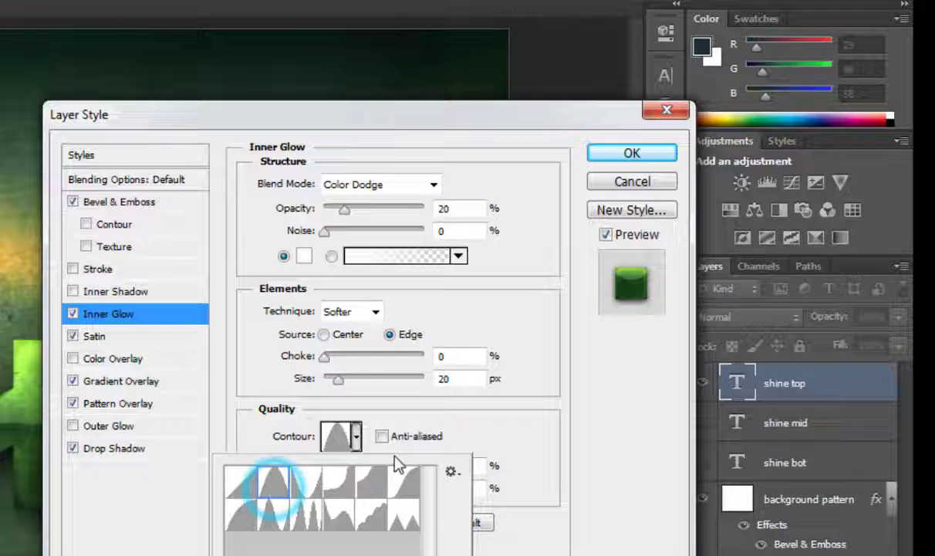
left_click(515, 422)
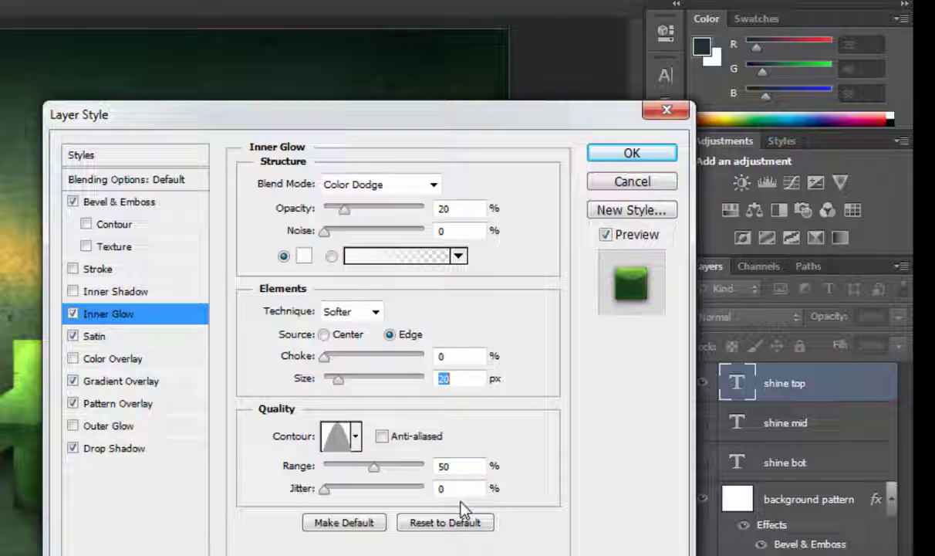
Step: Enable the Stroke effect with a size of 1 px and position Inside
left_click(118, 264)
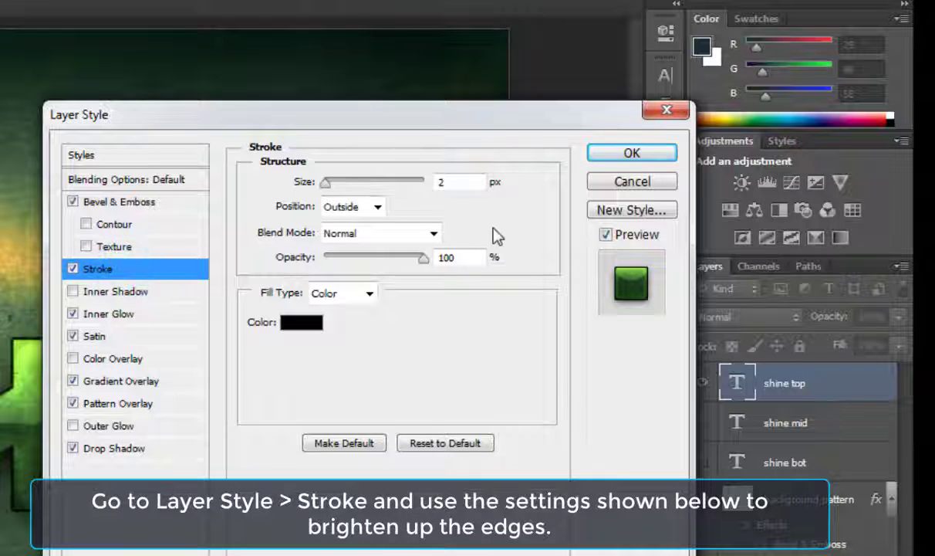
double_click(457, 181)
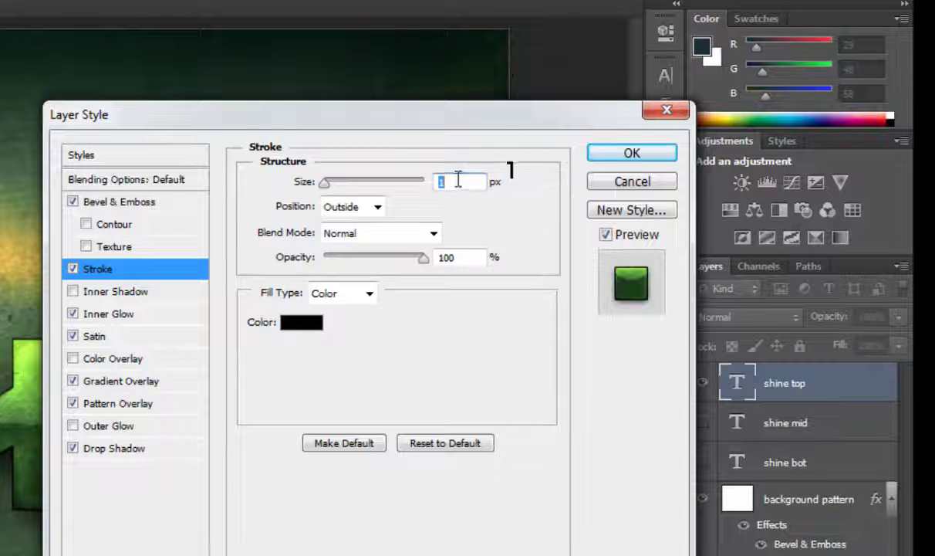
left_click(359, 207)
left_click(359, 240)
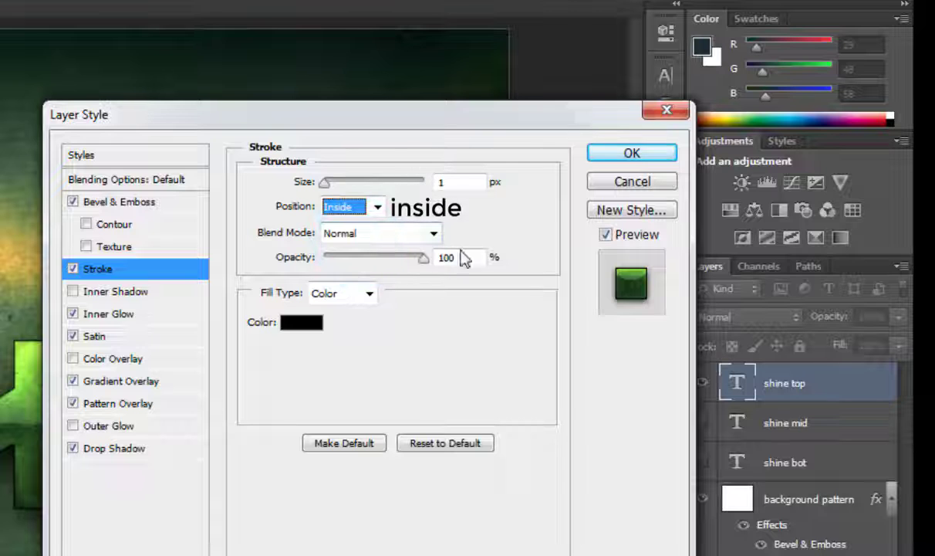
Step: Set the stroke color to #3f7f4e
left_click(316, 322)
left_click(196, 482)
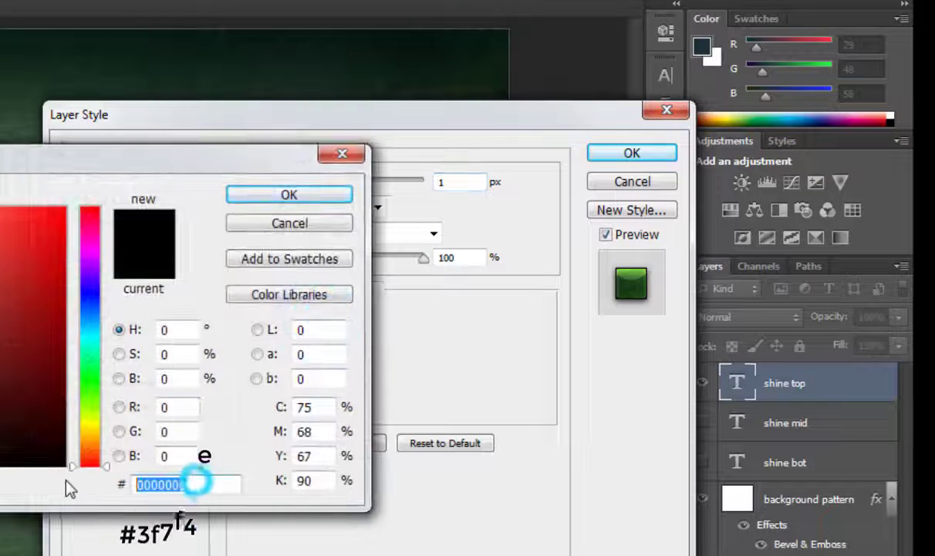
type("3")
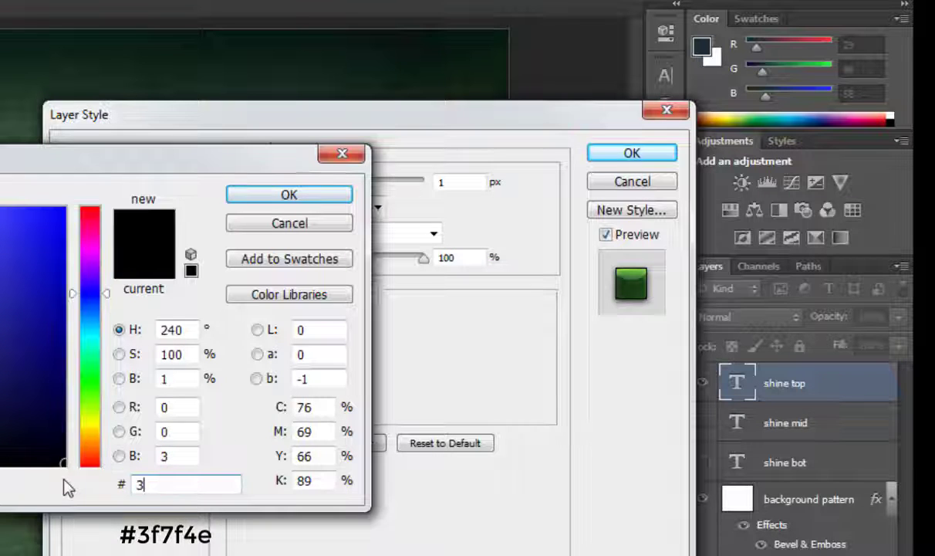
type("f")
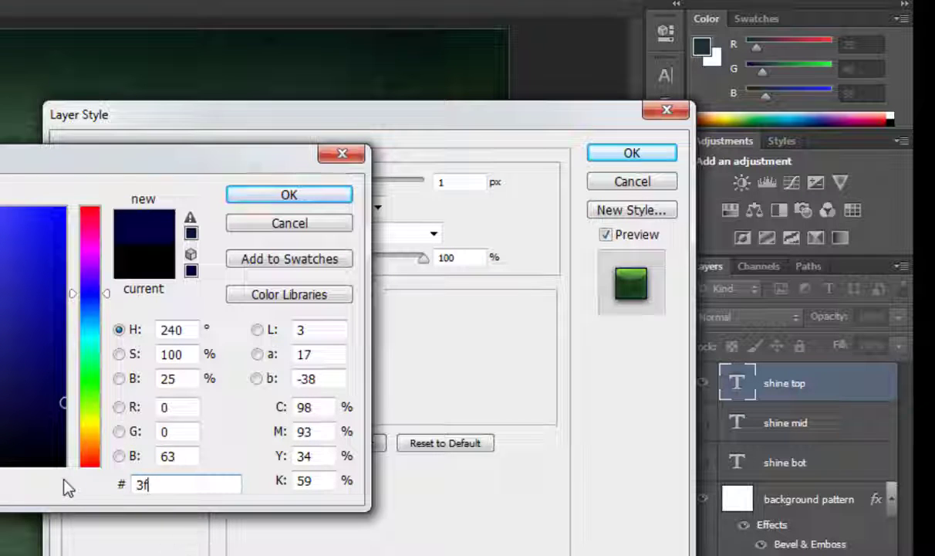
type("7f")
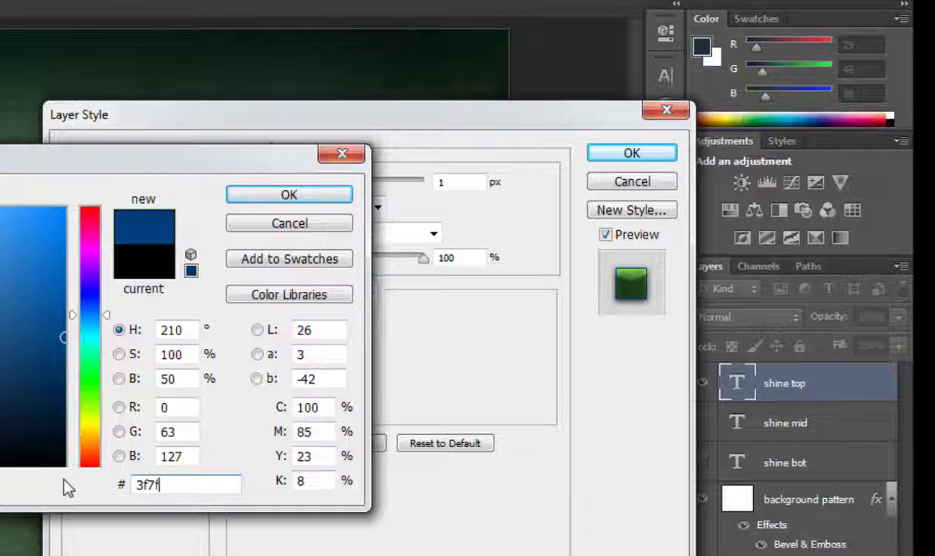
type("4e")
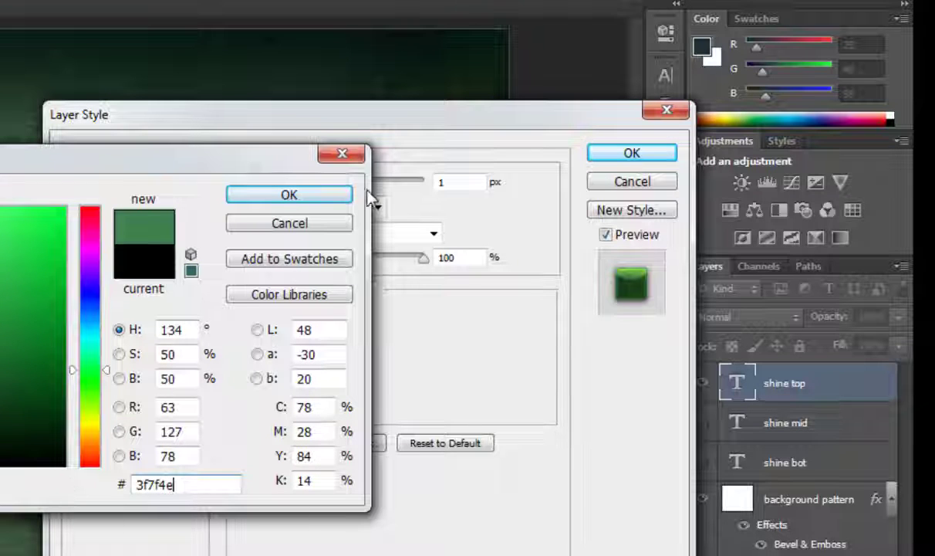
left_click(323, 193)
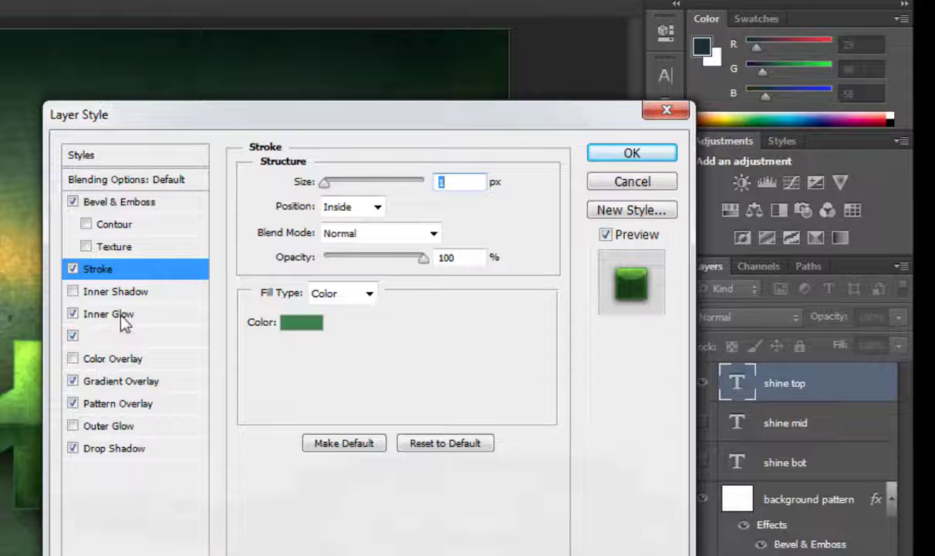
Step: Enable the Outer Glow effect with blend mode Color Dodge and 60% opacity
left_click(108, 426)
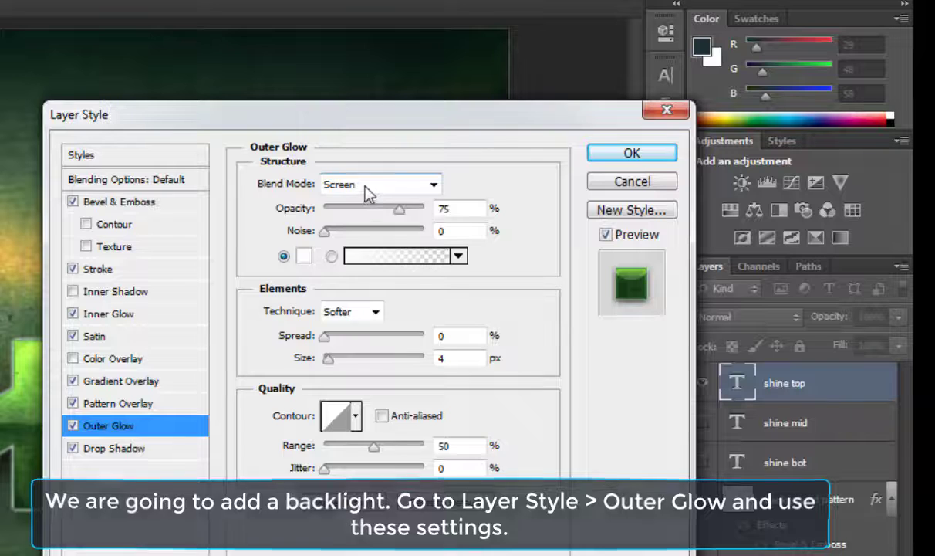
left_click(368, 187)
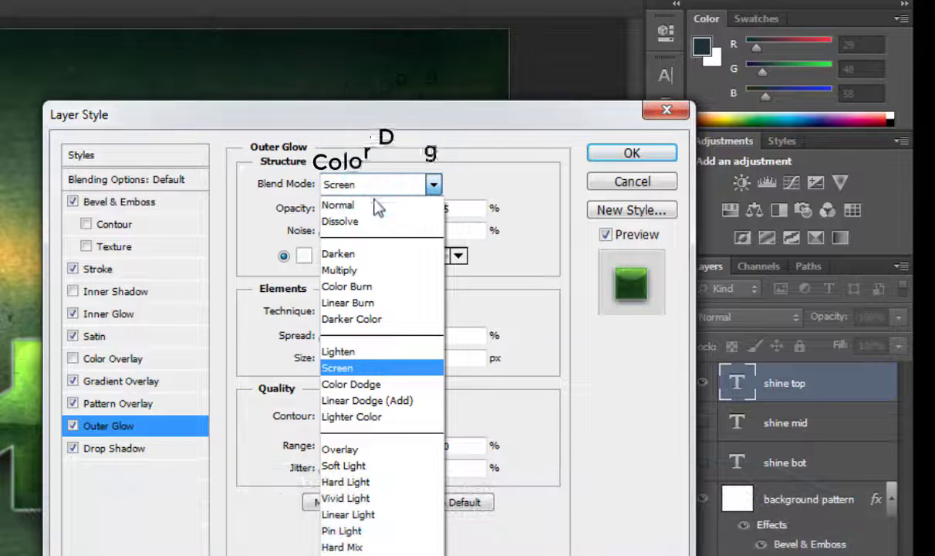
left_click(386, 400)
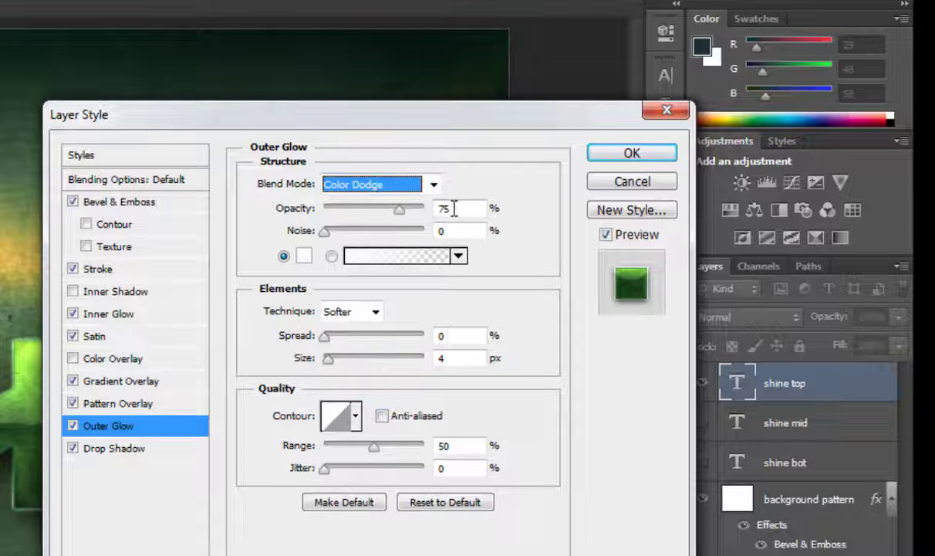
left_click_drag(406, 211, 408, 211)
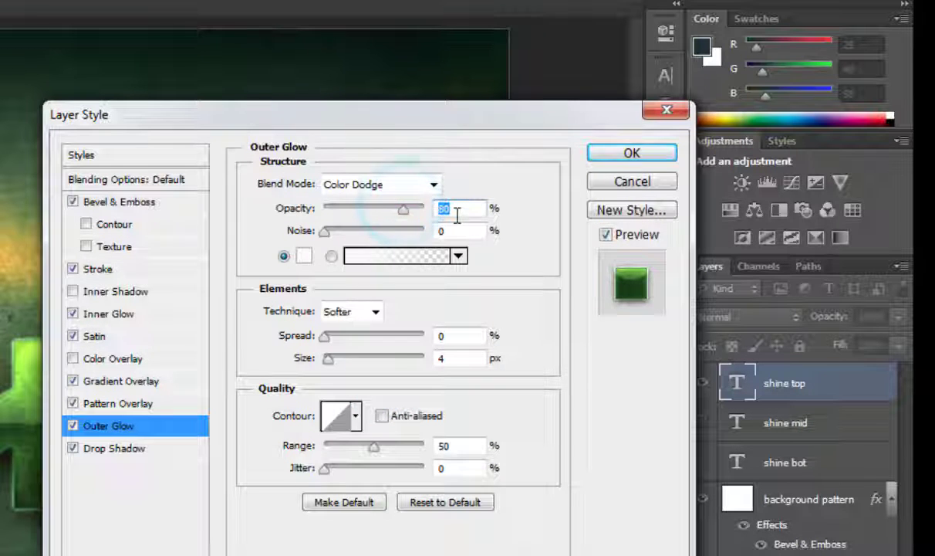
type("60")
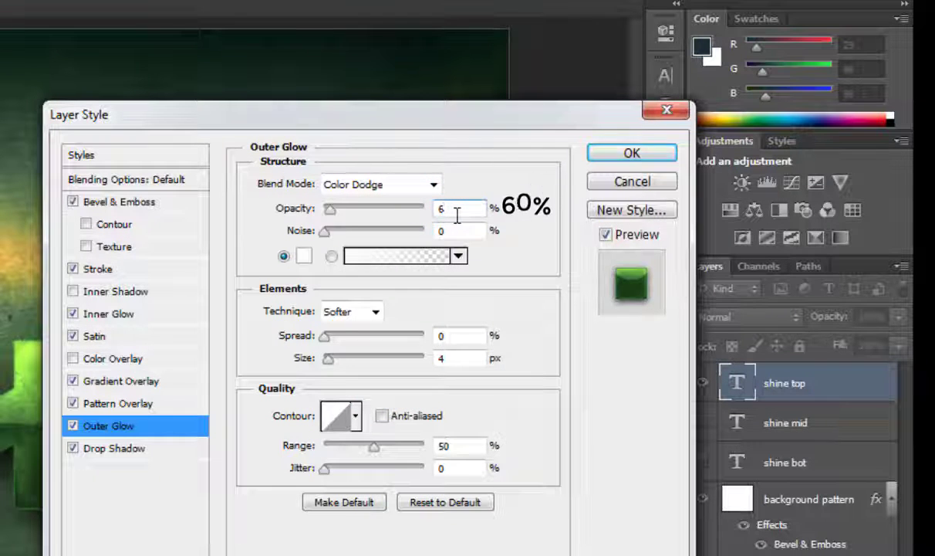
Step: Set the outer glow color to #d69c2c
left_click(303, 256)
left_click(184, 480)
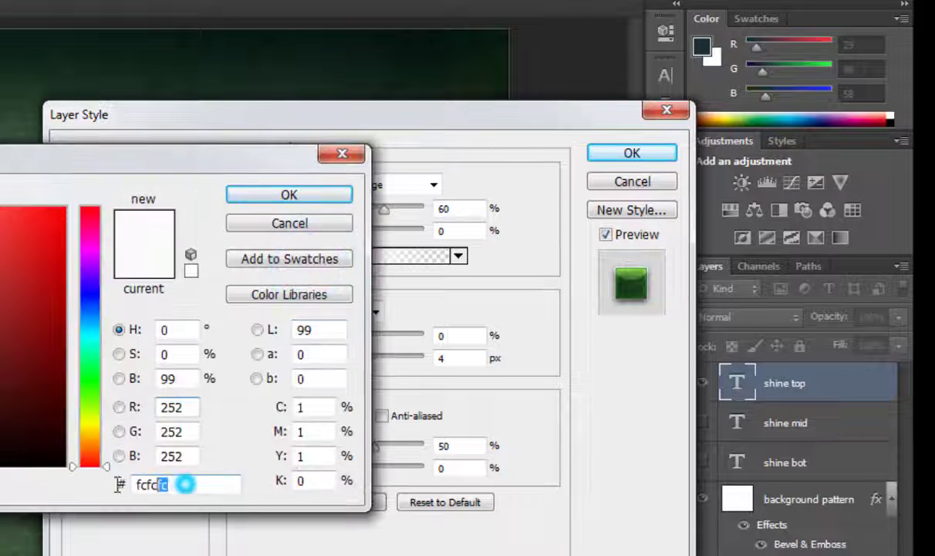
type("d")
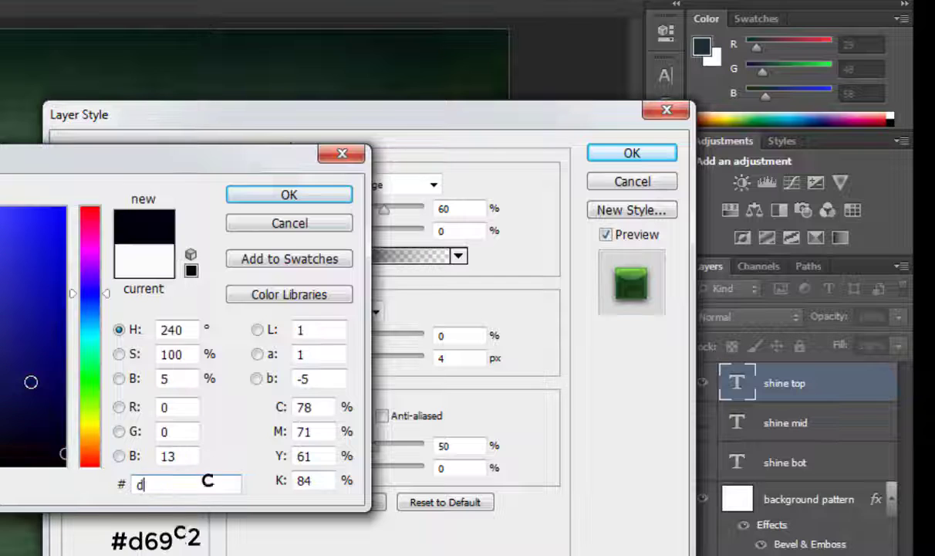
type("6")
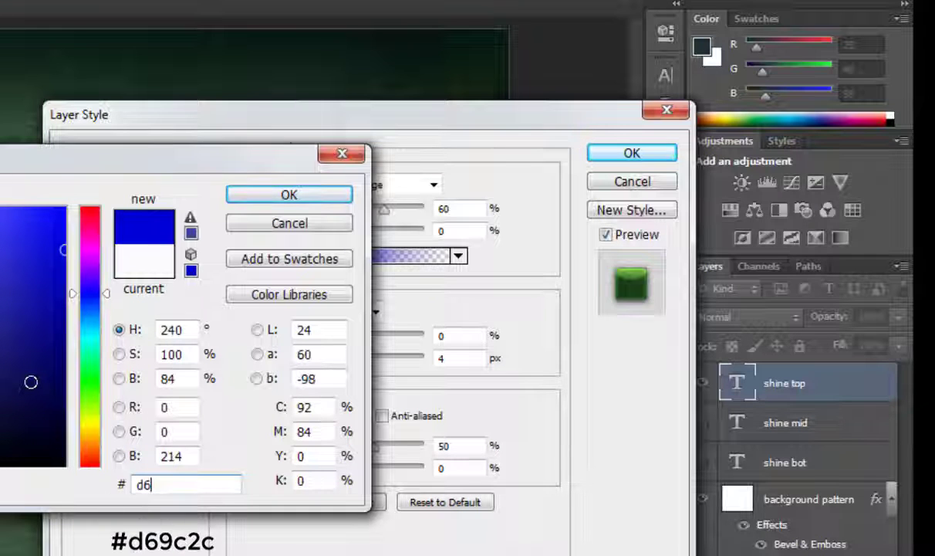
type("9")
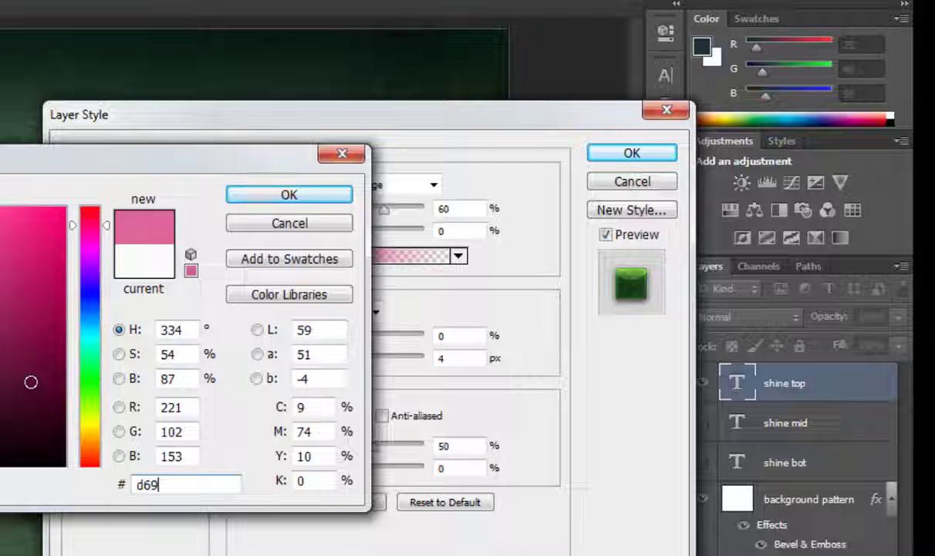
type("c2c")
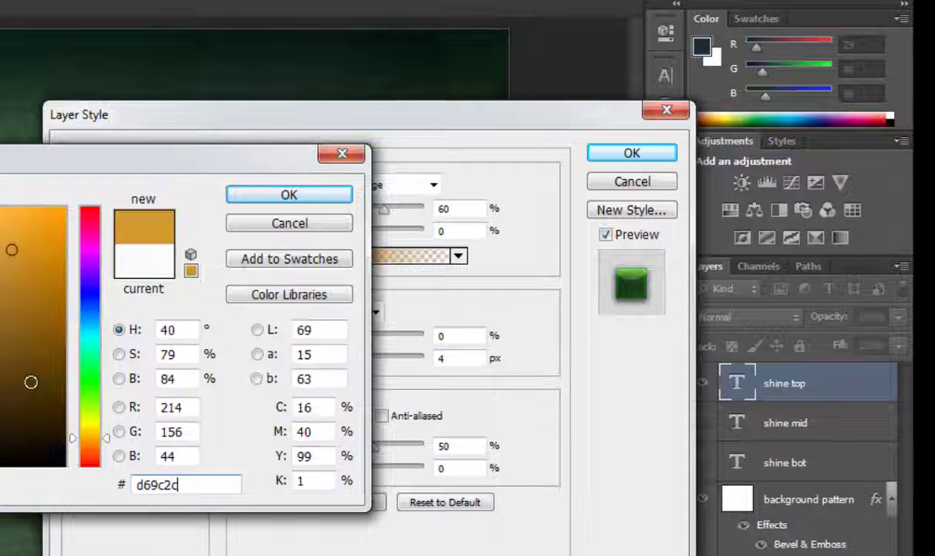
left_click(325, 193)
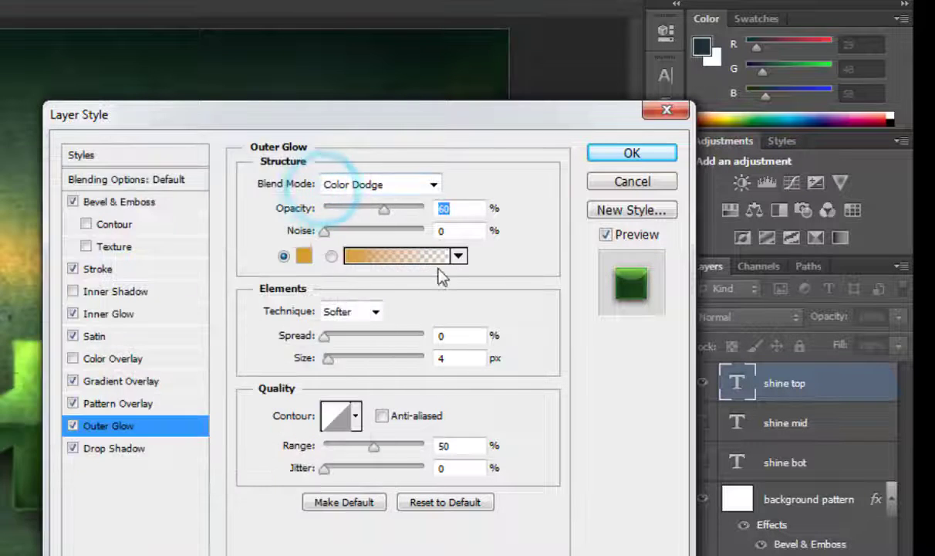
Step: Set the outer glow size to 20 px and apply the second contour preset in the first row, the cone shape
double_click(462, 359)
type("20")
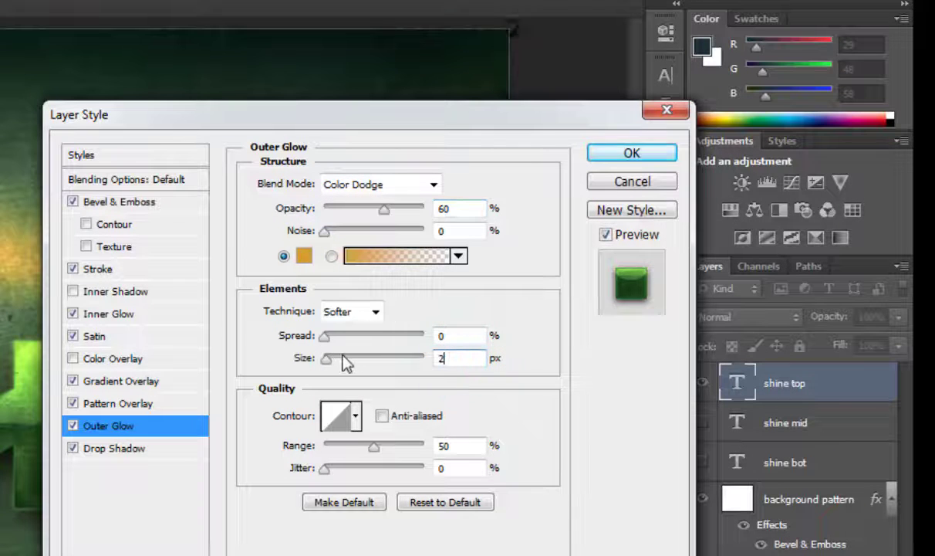
left_click(356, 419)
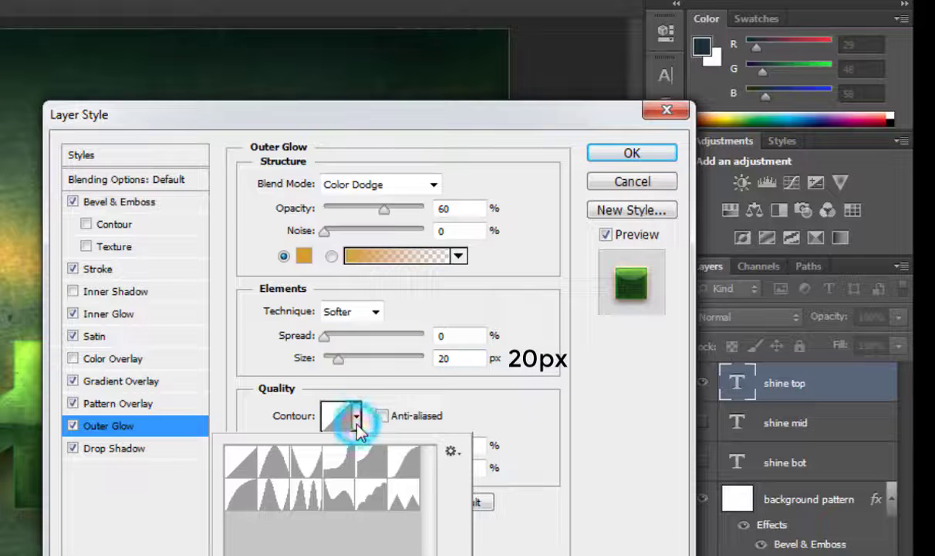
left_click(275, 468)
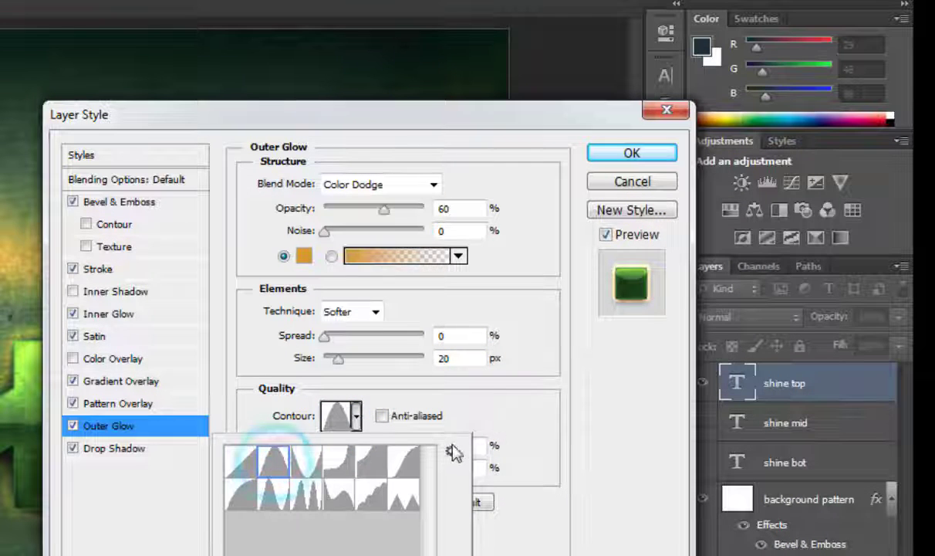
left_click(491, 397)
Step: Set the outer glow range to 70% and apply the layer style to the shine top layer
double_click(463, 446)
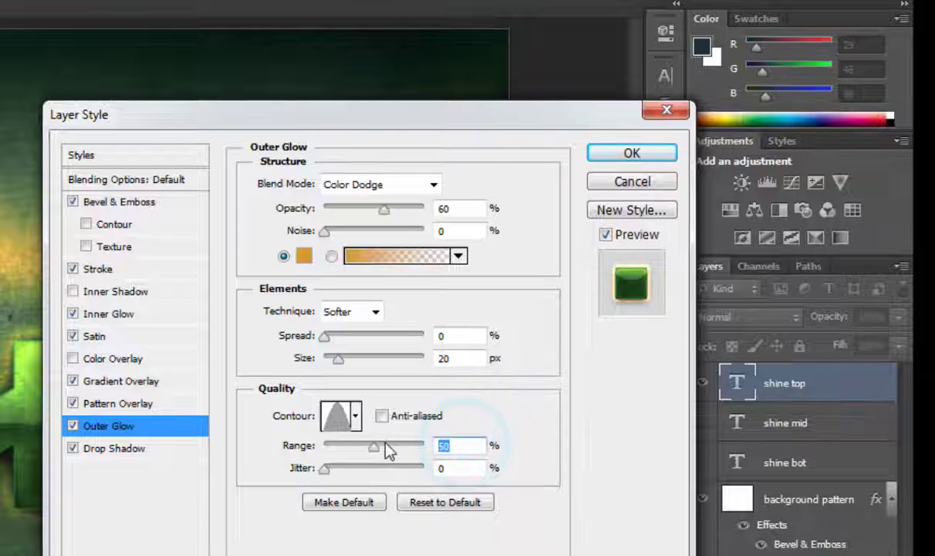
type("70")
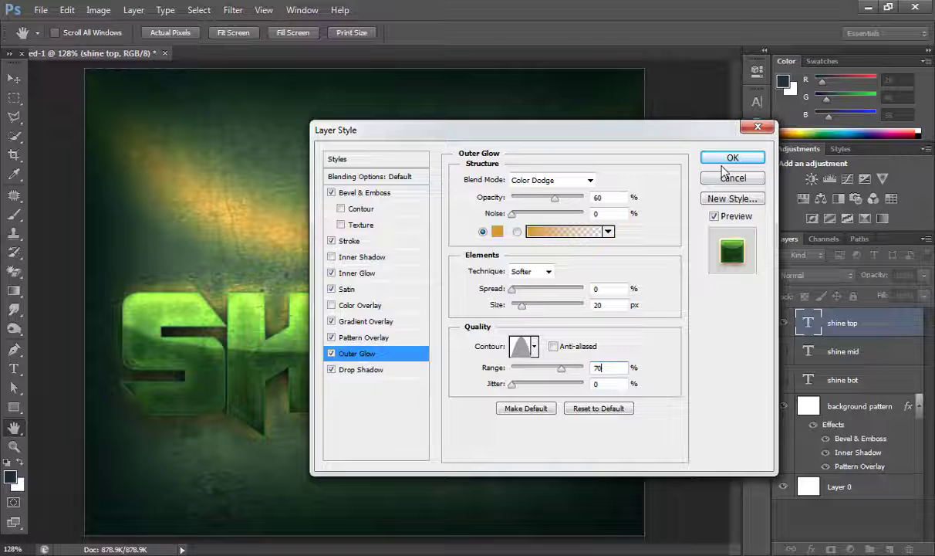
left_click(718, 157)
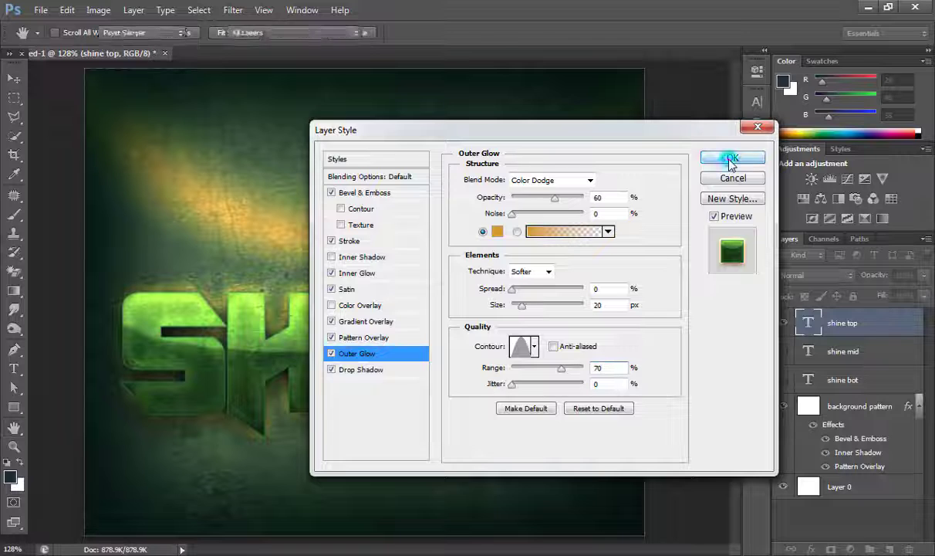
Step: Collapse the shine top layer's effects list, then make the shine mid layer visible and select it
left_click(922, 324)
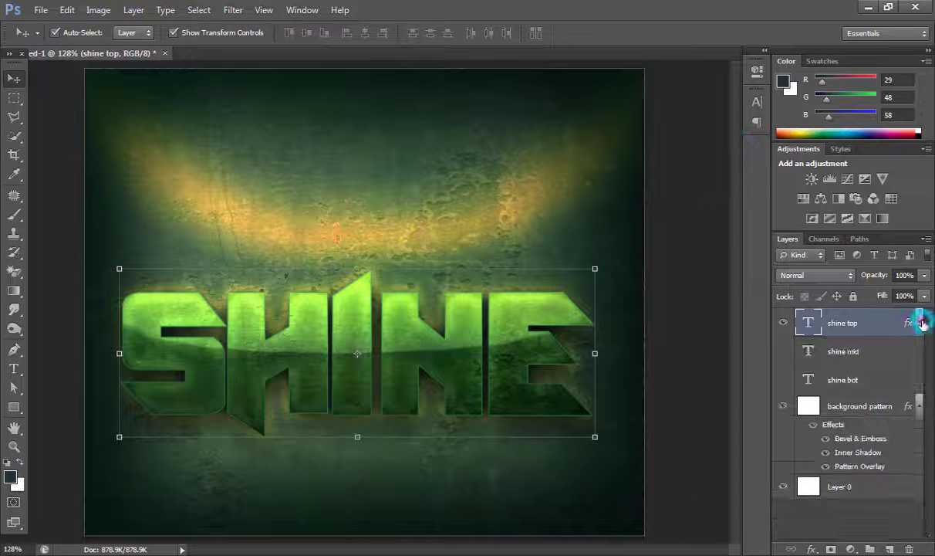
left_click(785, 352)
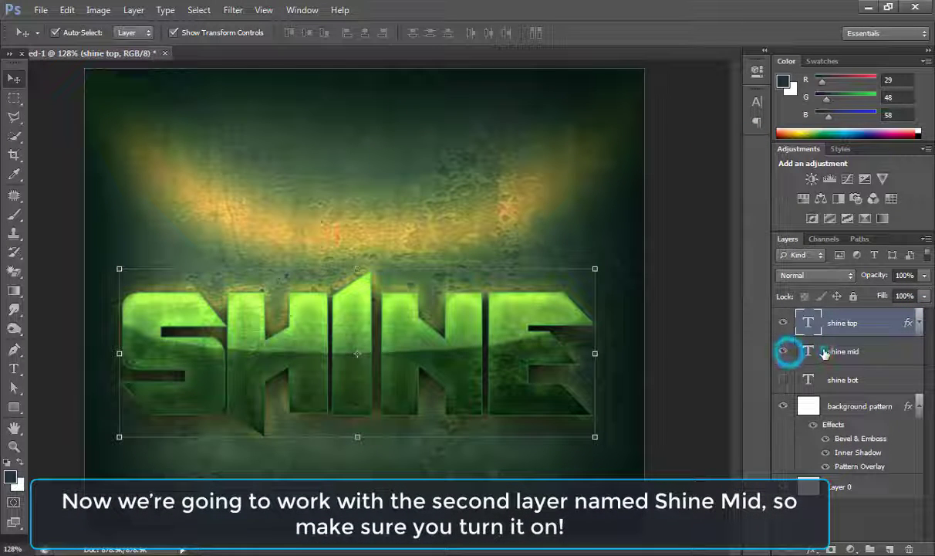
left_click(824, 353)
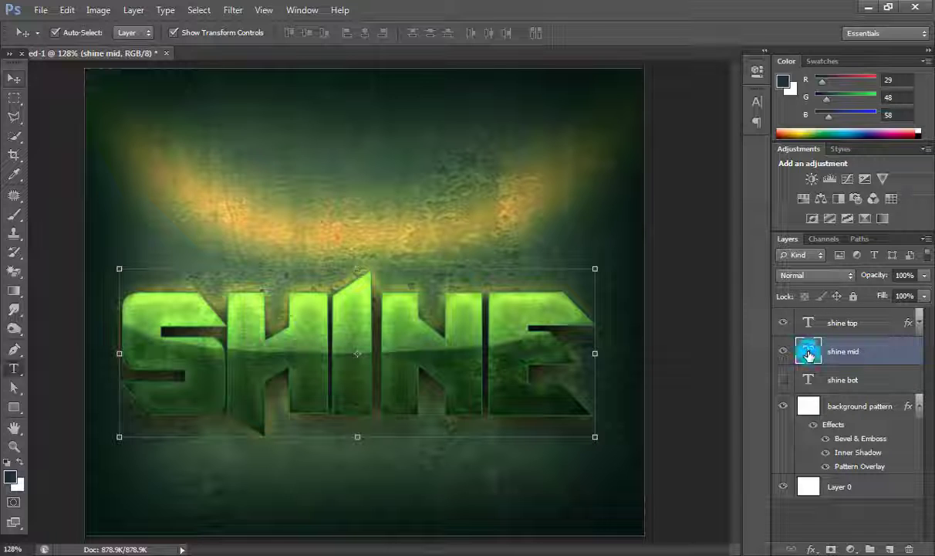
Step: Set the tracking of the shine mid layer's text to -120 and commit the text edit
double_click(809, 353)
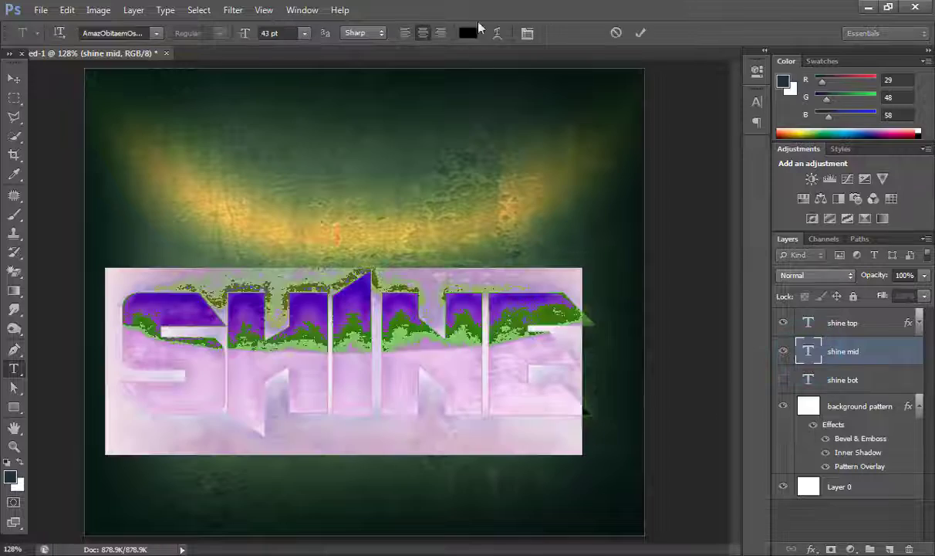
left_click(527, 33)
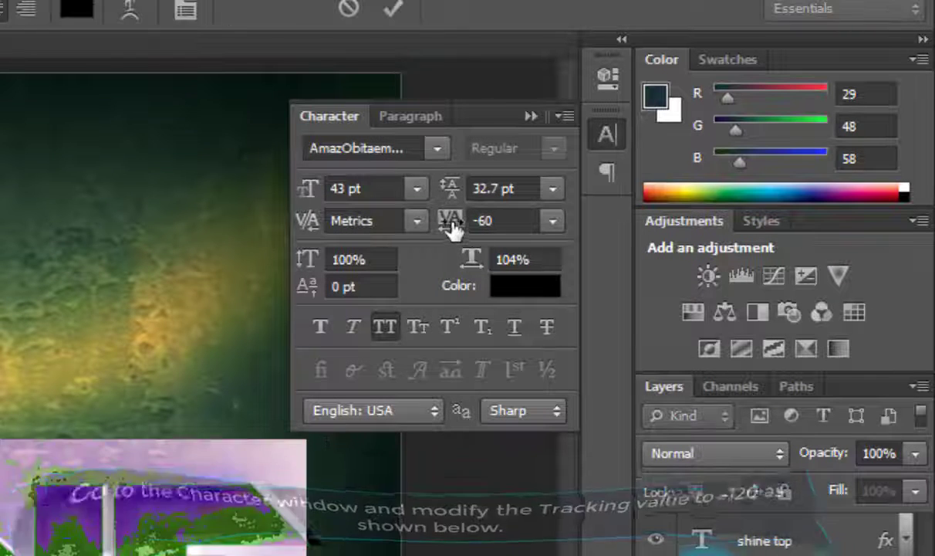
left_click(452, 220)
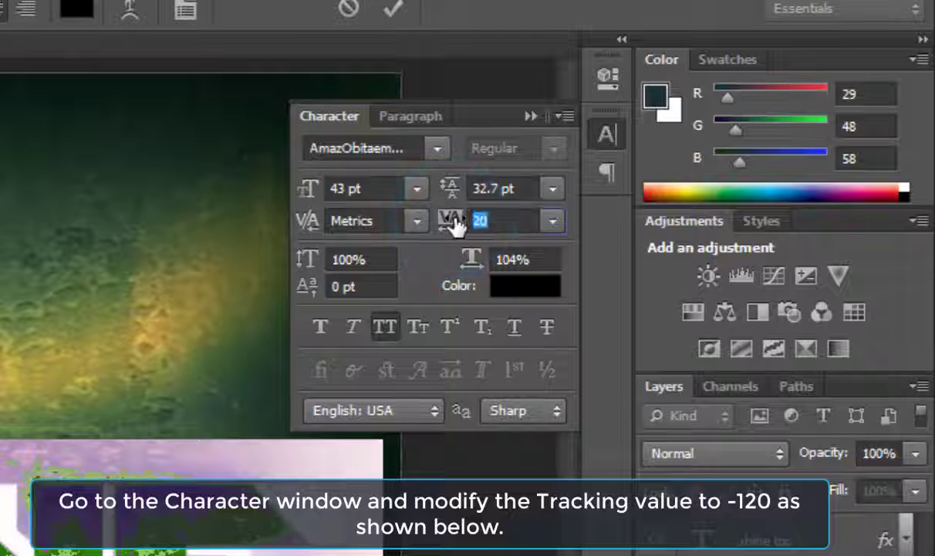
mouse_move(458, 222)
left_mouse_down()
mouse_move(444, 223)
mouse_move(459, 224)
left_mouse_up()
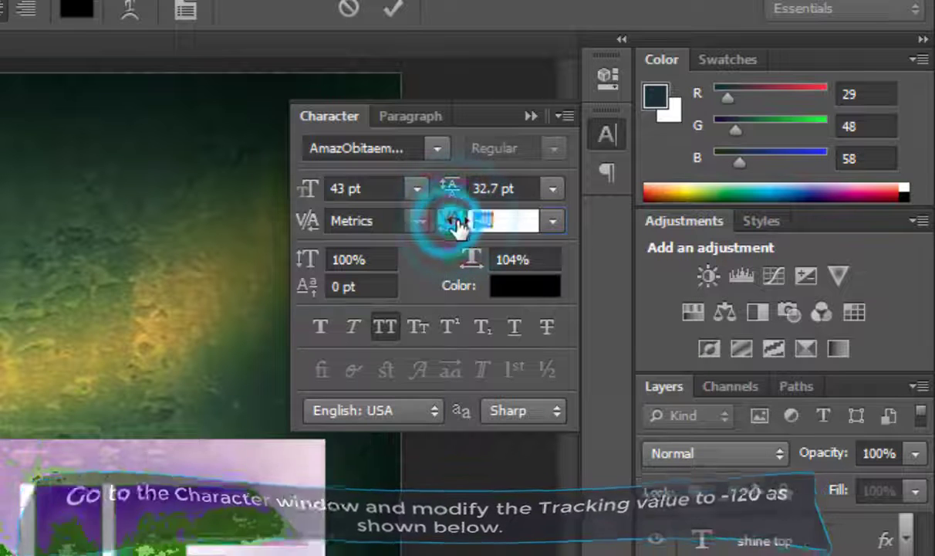
left_click(501, 221)
type("-120")
key("Return")
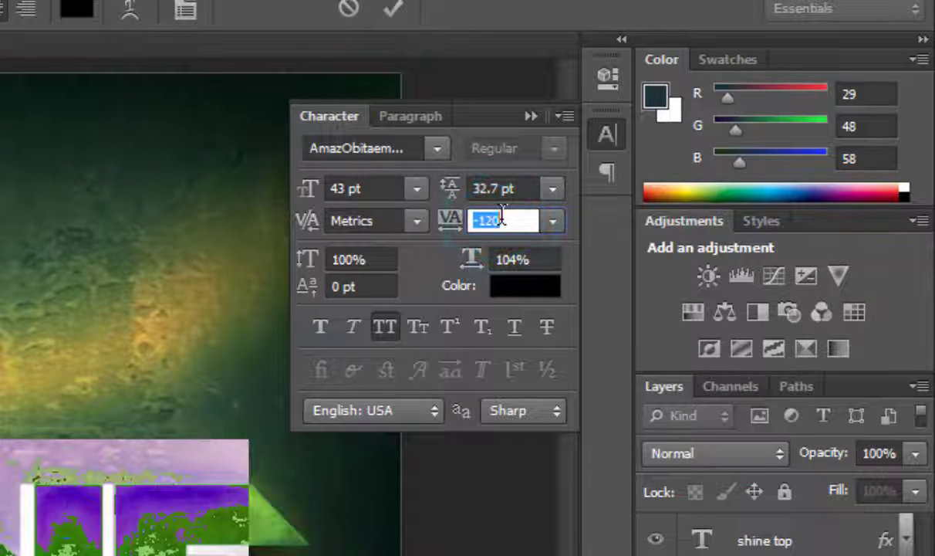
key("Return")
type("-120")
key("Return")
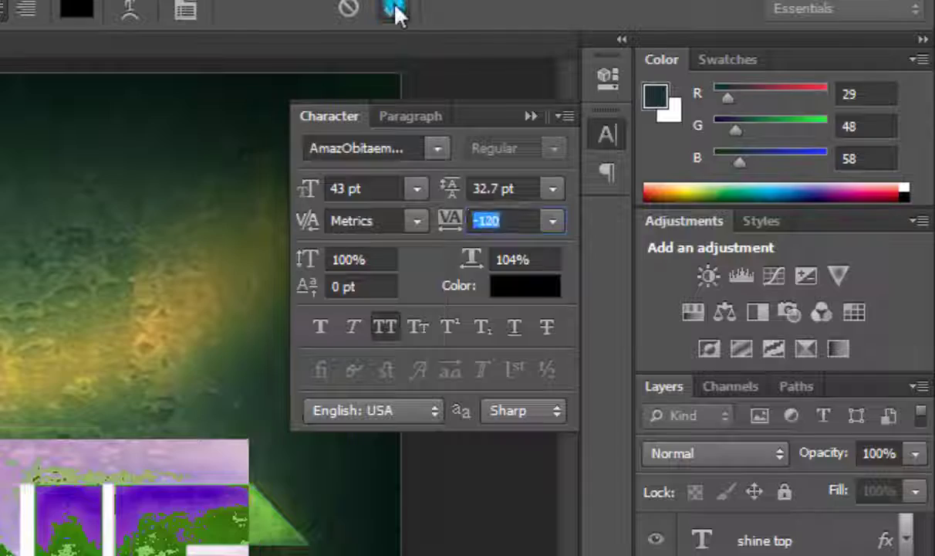
left_click(393, 9)
key("v")
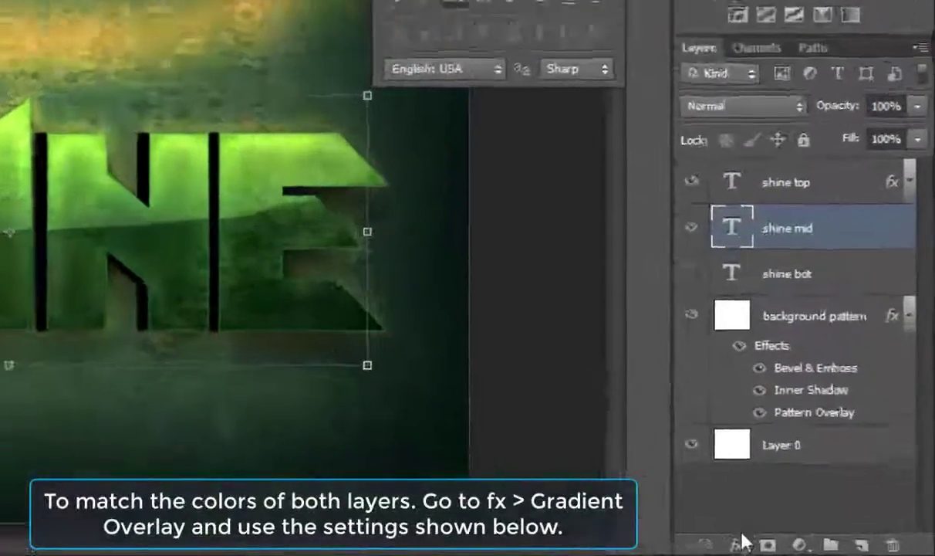
Step: Add a Gradient Overlay to the shine mid layer and set the gradient's starting color stop to #0c483a
left_click(740, 540)
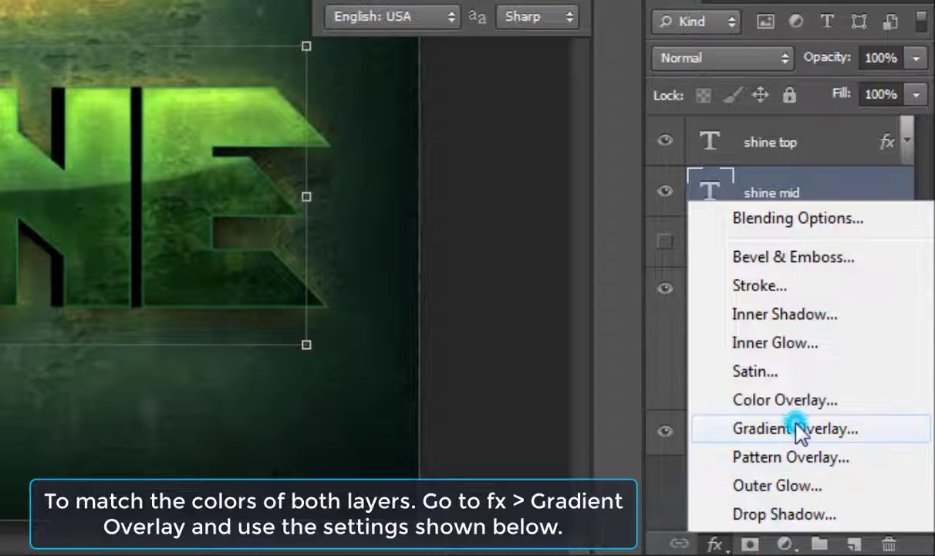
left_click(799, 429)
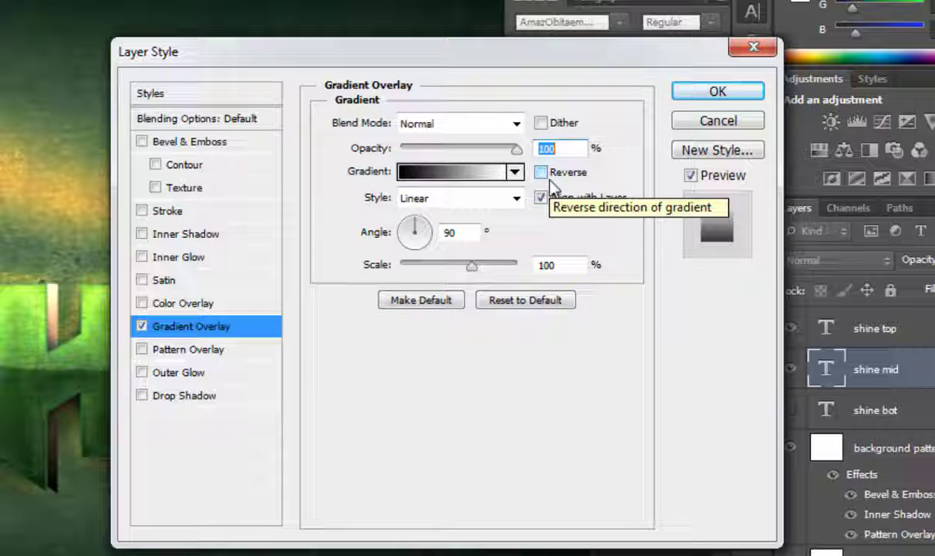
left_click(474, 171)
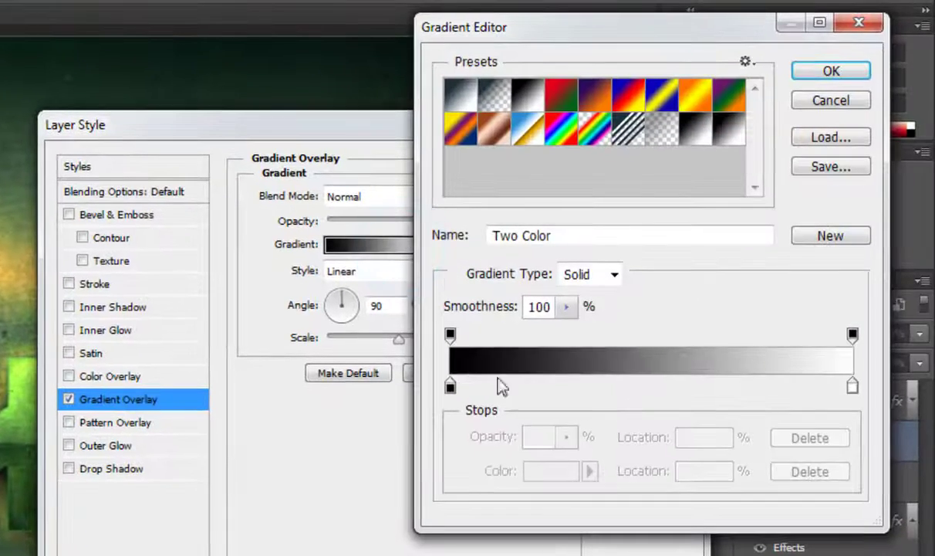
left_click(450, 385)
double_click(450, 385)
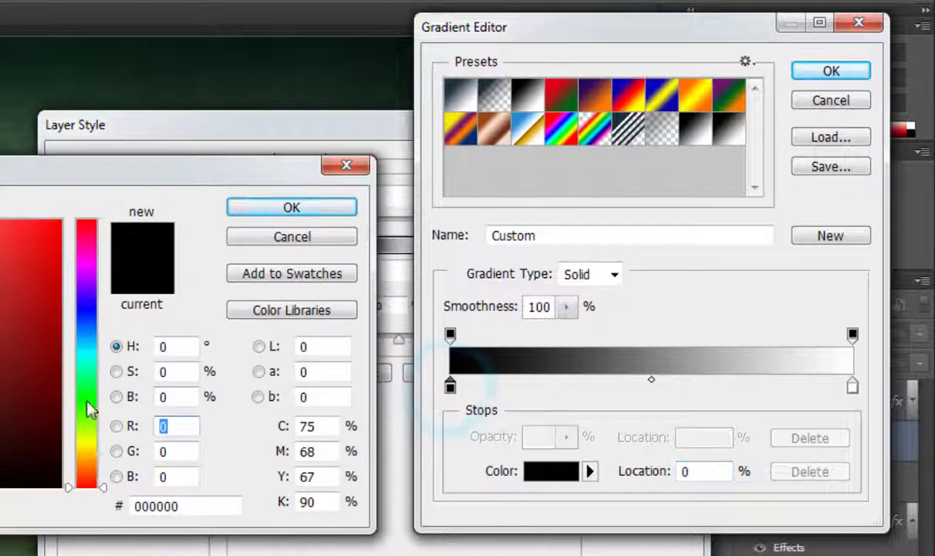
double_click(184, 503)
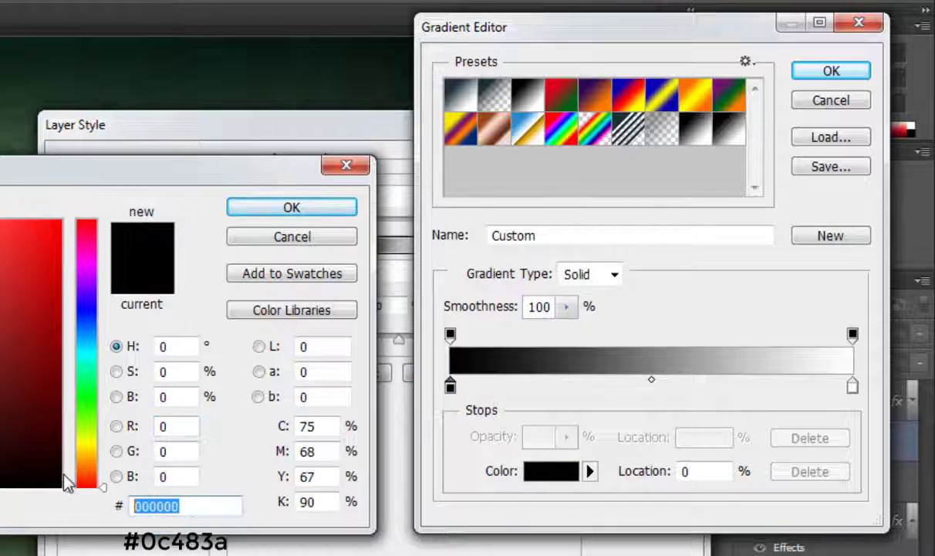
type("0c")
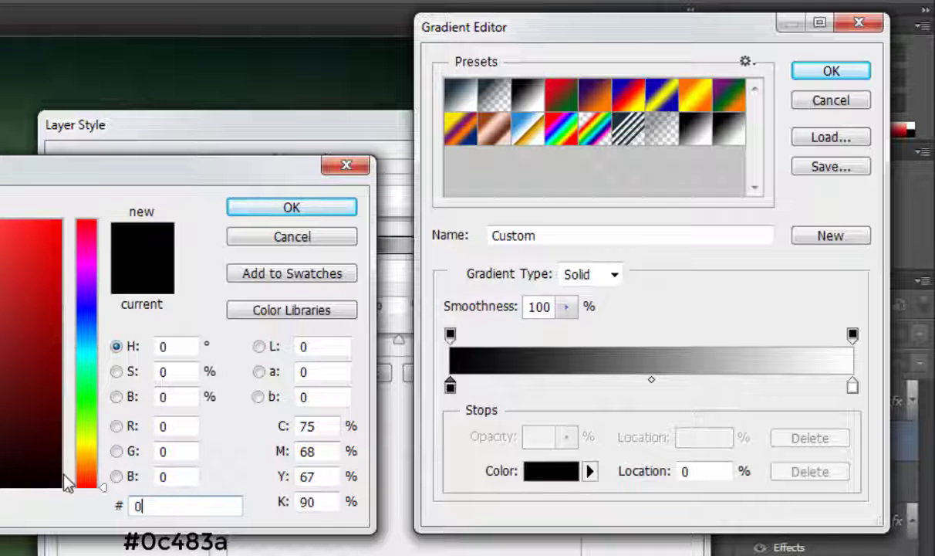
type("48")
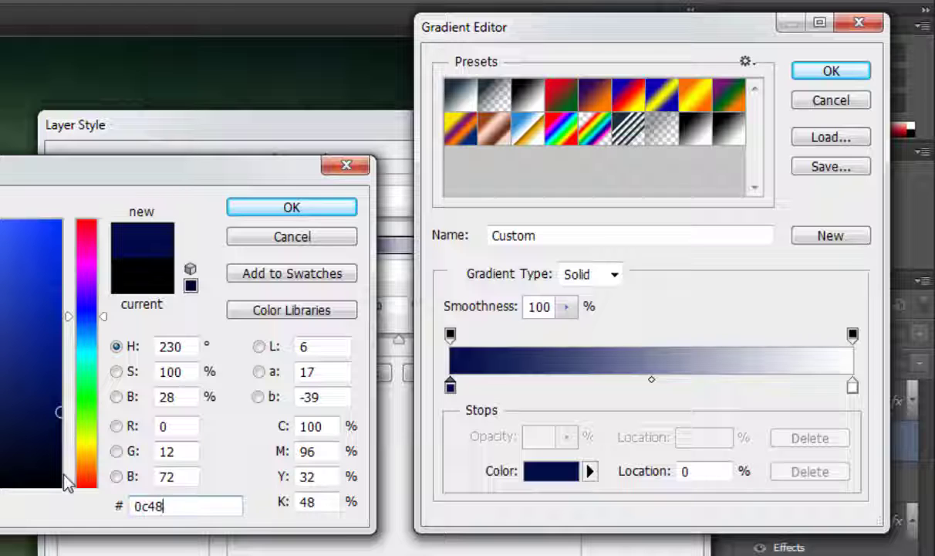
type("3a")
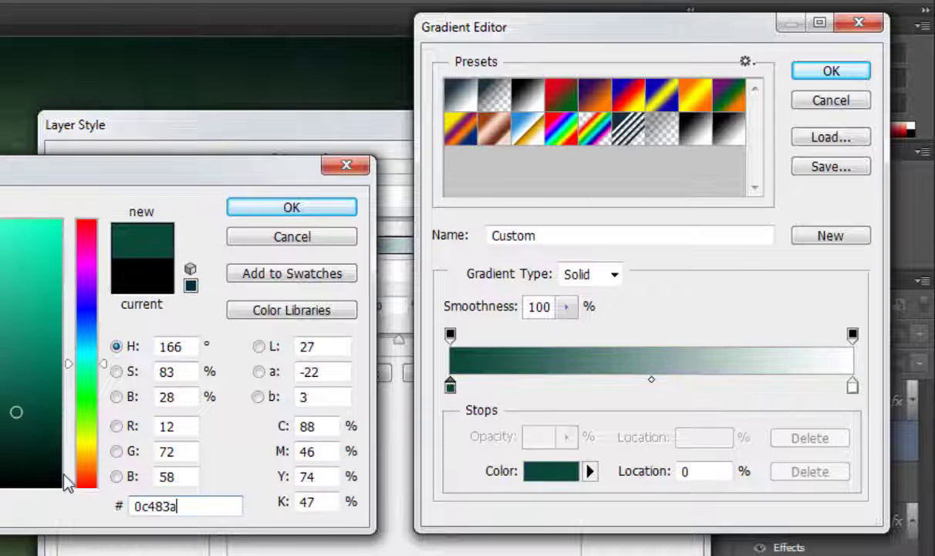
left_click(301, 216)
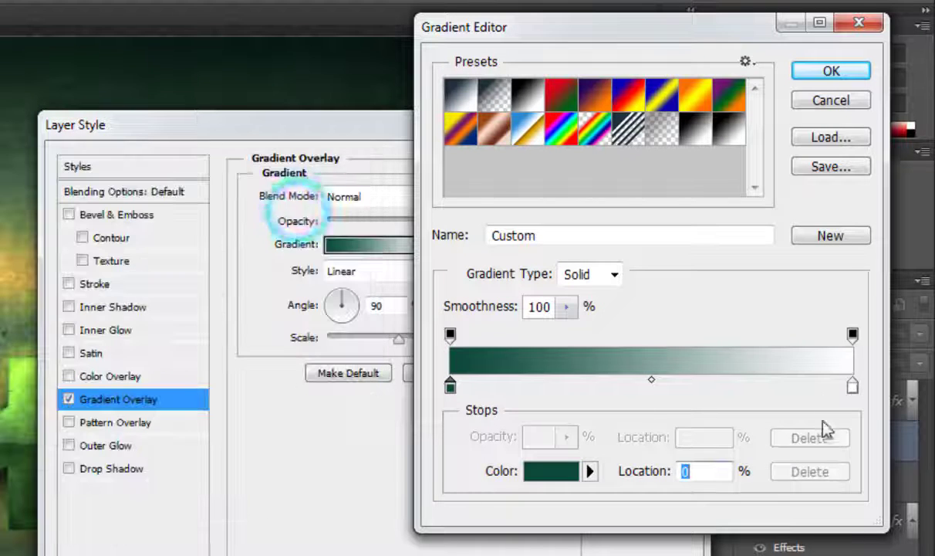
Step: Set the gradient's ending color stop to #03130f and accept the edited gradient
double_click(853, 386)
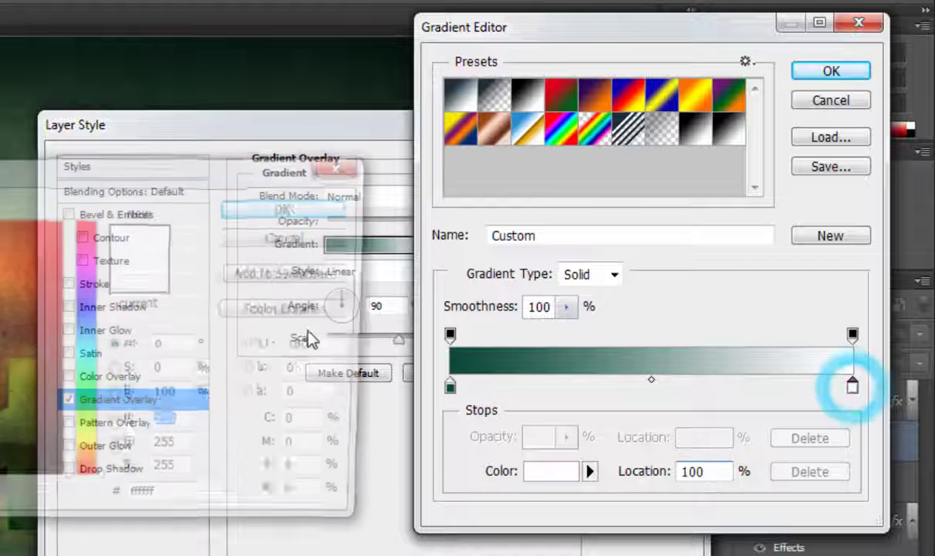
left_click(180, 506)
double_click(180, 505)
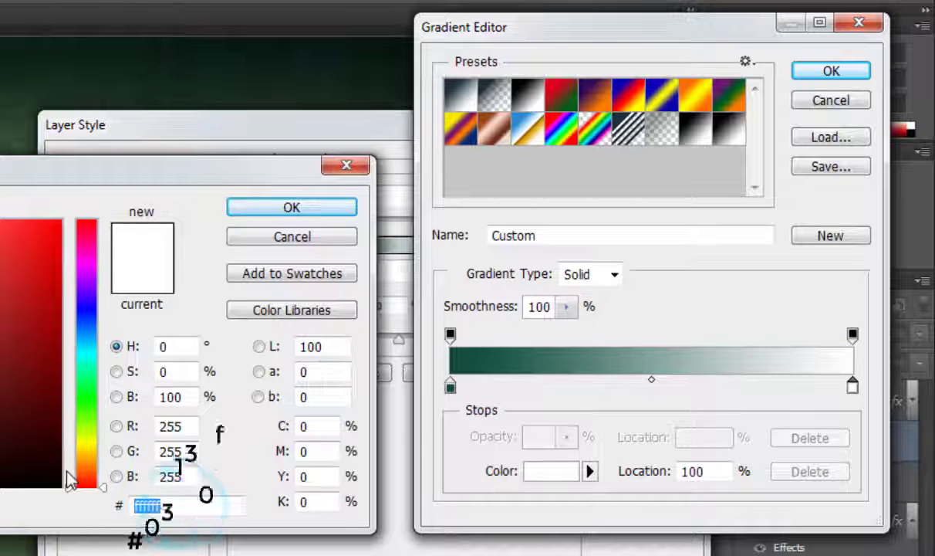
type("03")
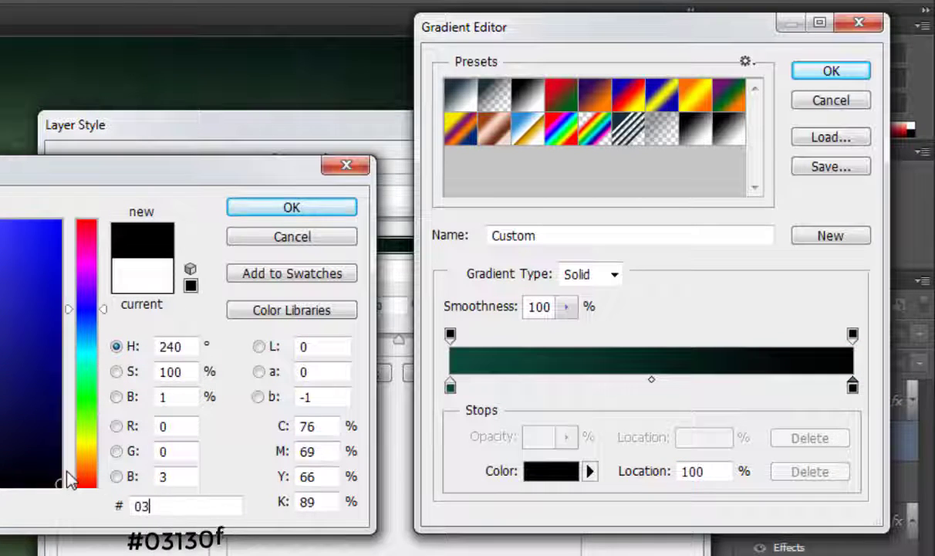
type("13")
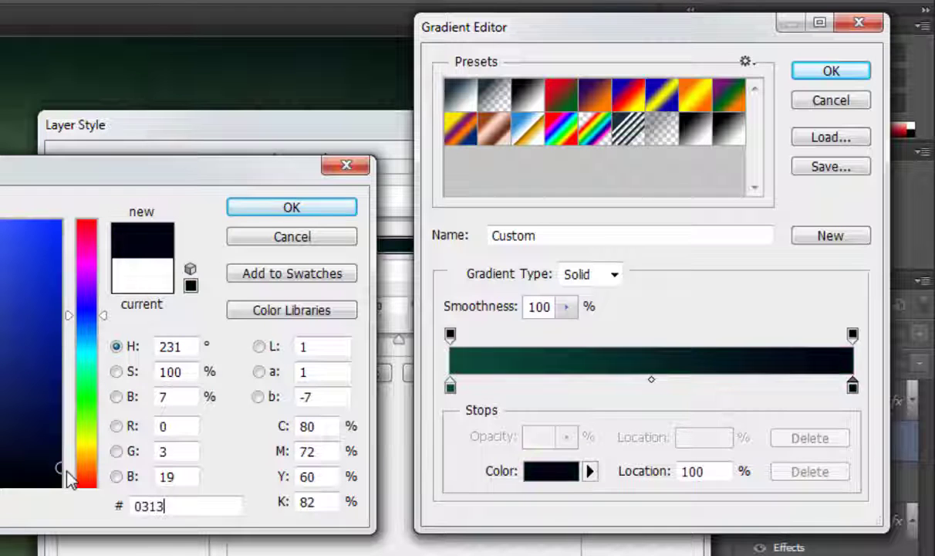
type("0f")
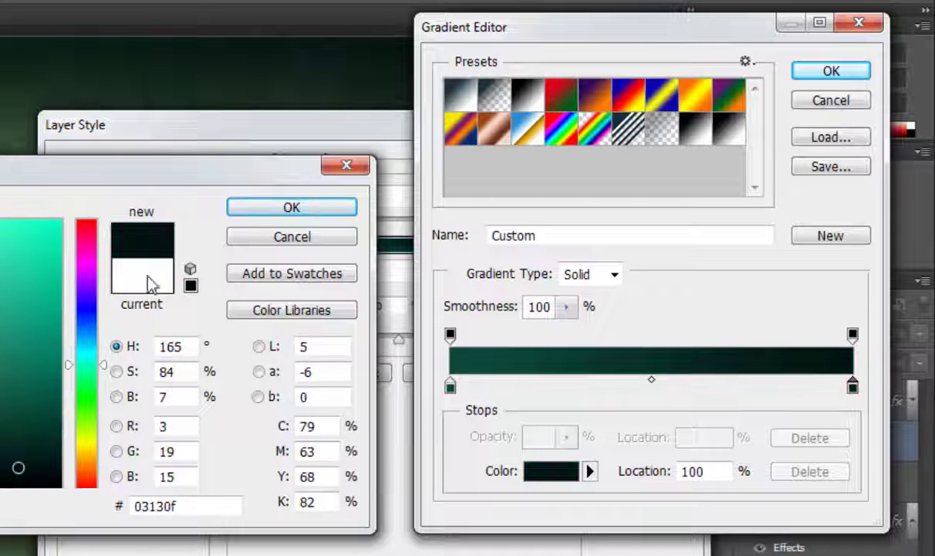
left_click(268, 208)
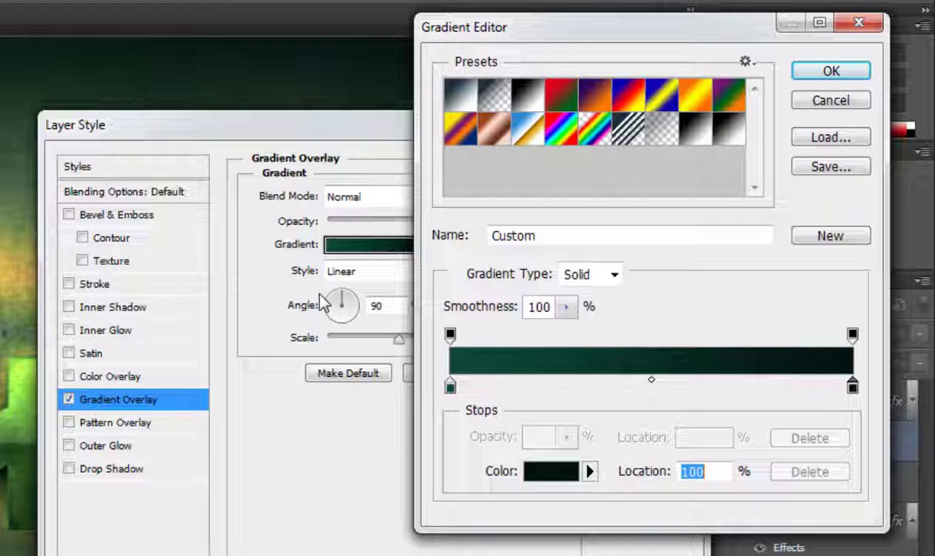
left_click(831, 71)
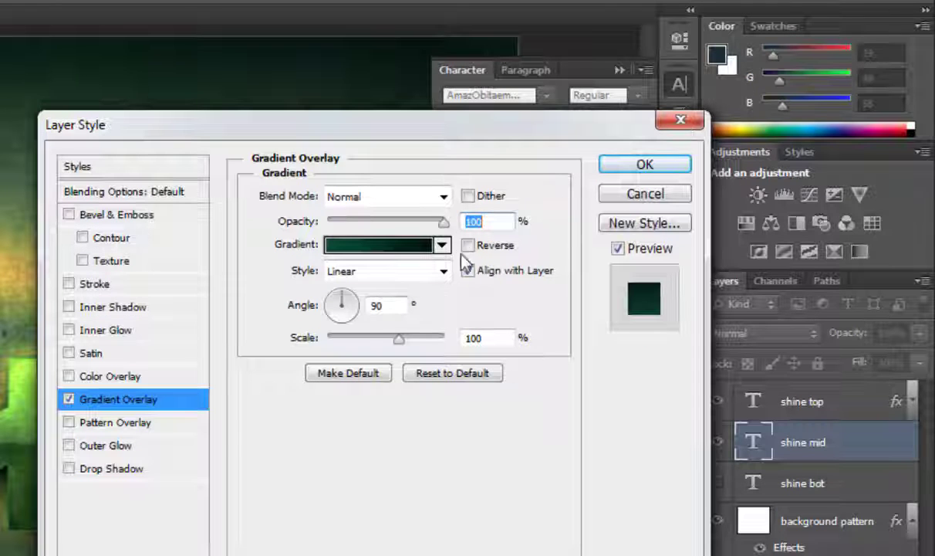
Step: Set the gradient overlay angle to -90°
left_click(338, 323)
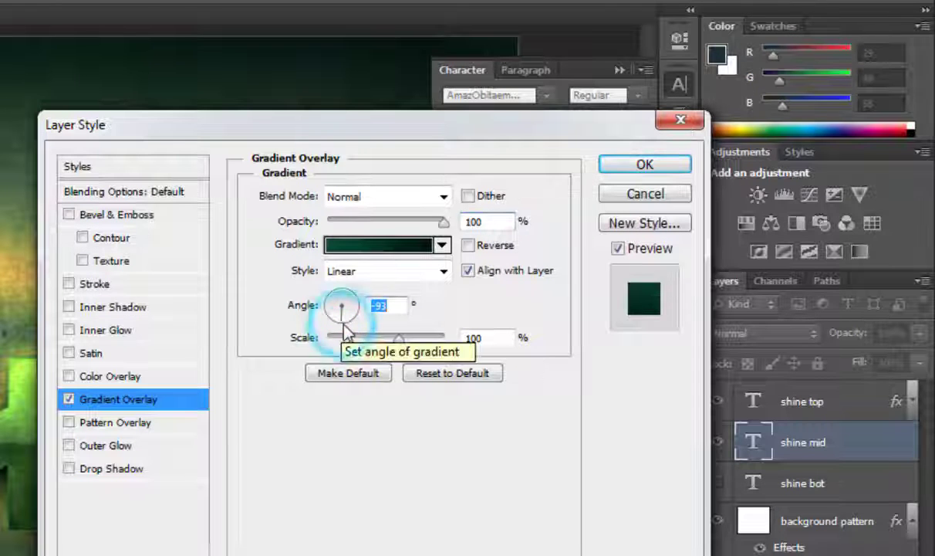
key("Up")
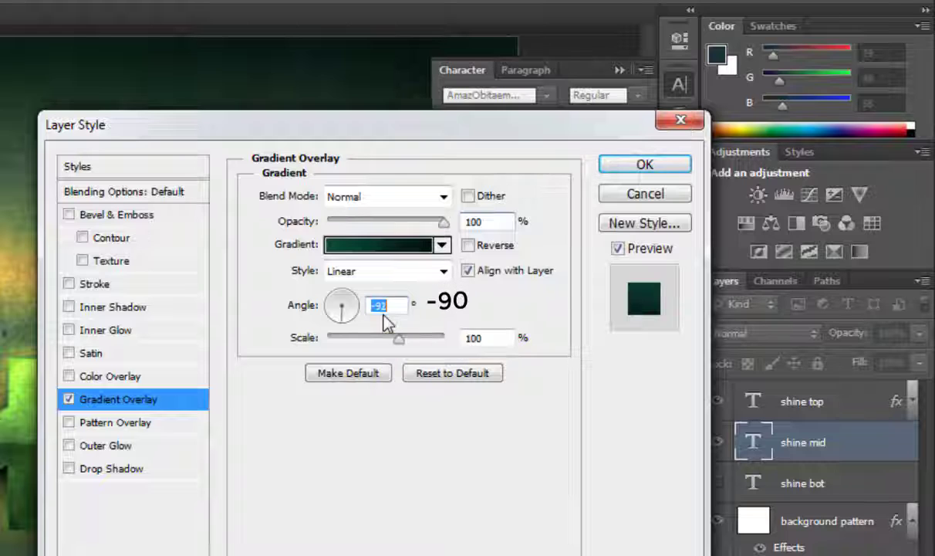
key("Up")
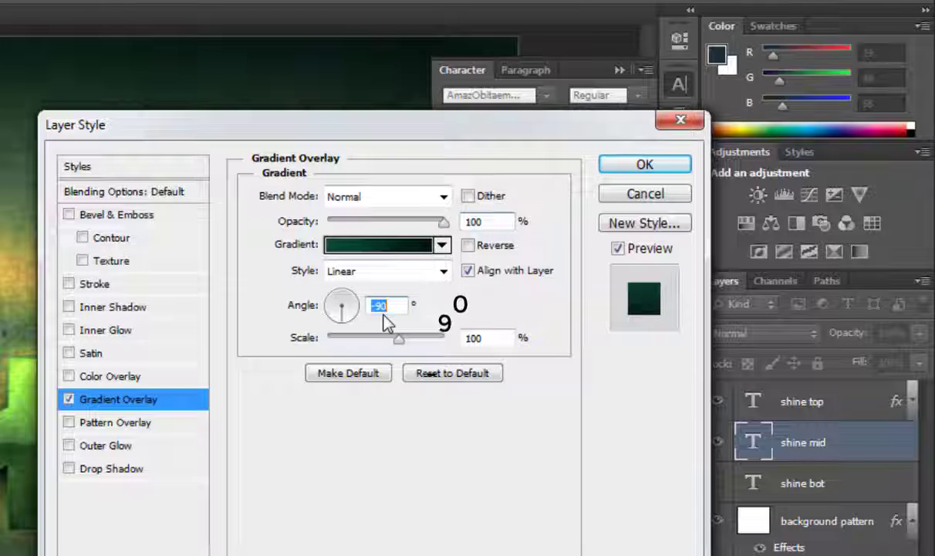
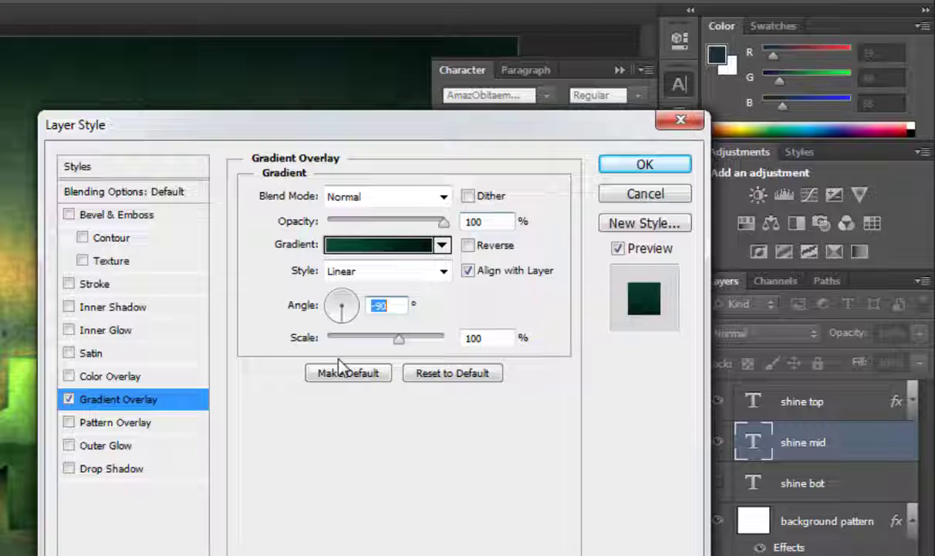
Step: Enable an Inner Shadow on the shine mid layer with Vivid Light blend mode and white color #ffffff
left_click(135, 312)
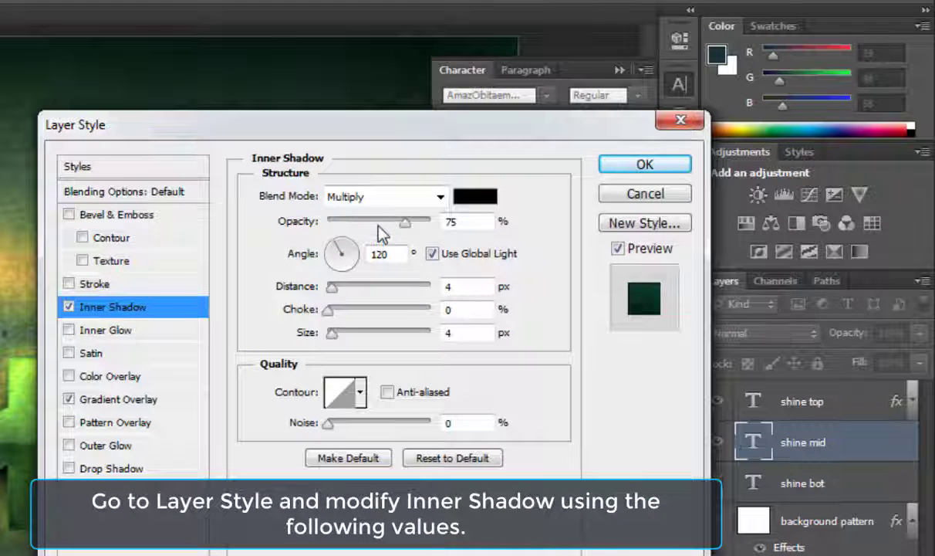
left_click(383, 201)
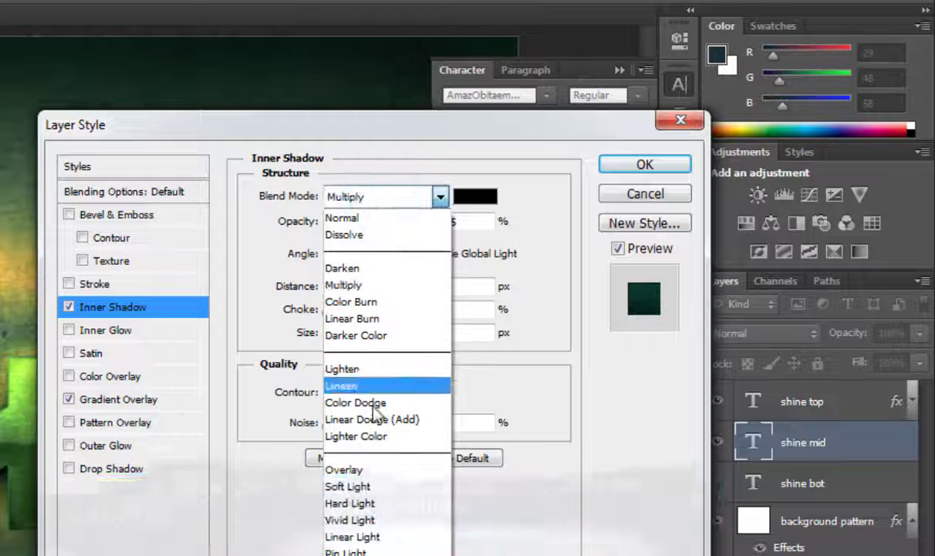
left_click(356, 518)
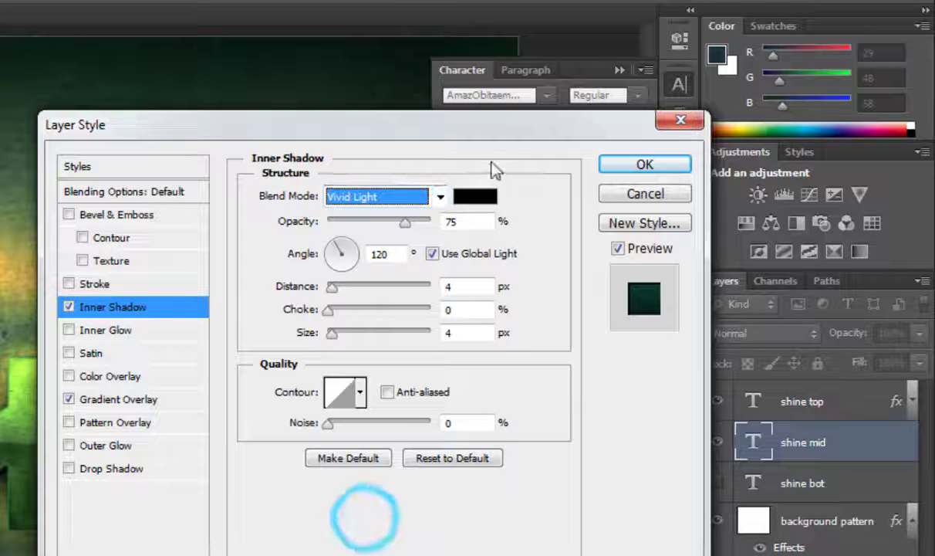
left_click(482, 197)
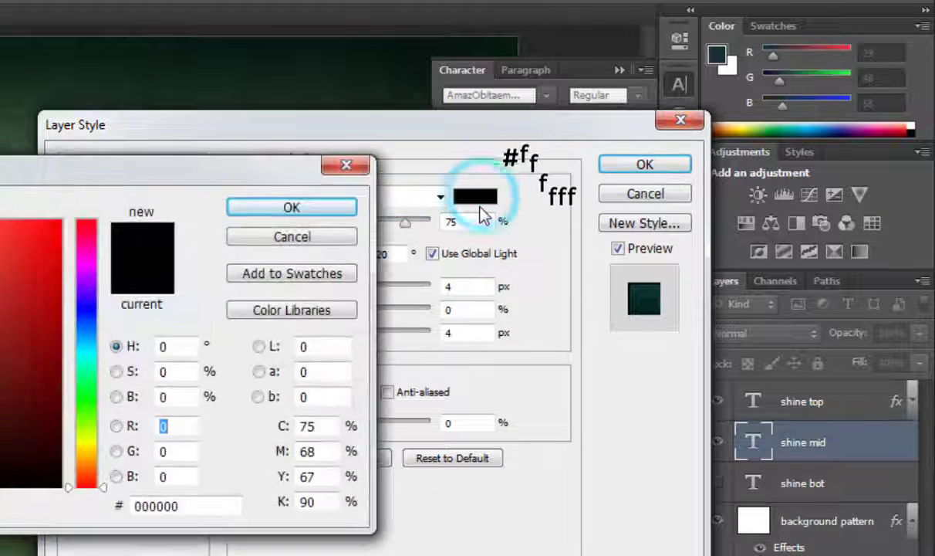
left_click_drag(7, 231, 0, 221)
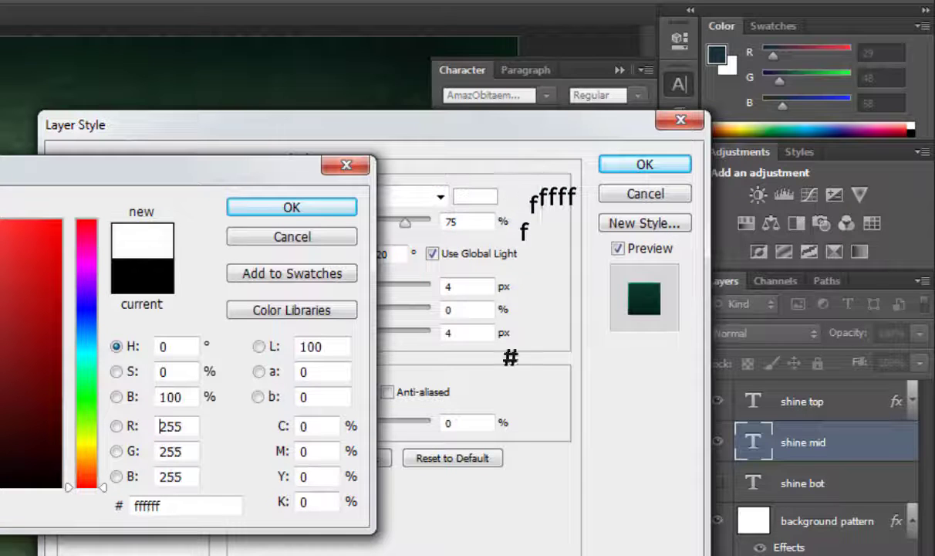
left_click(268, 206)
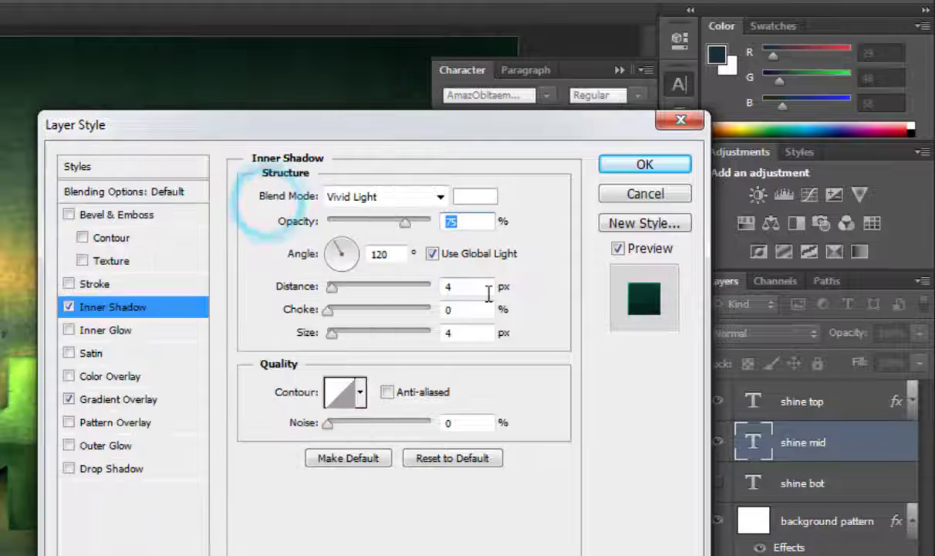
Step: Set the inner shadow opacity to 90%, turn off Use Global Light and set its angle to 90°
type("90")
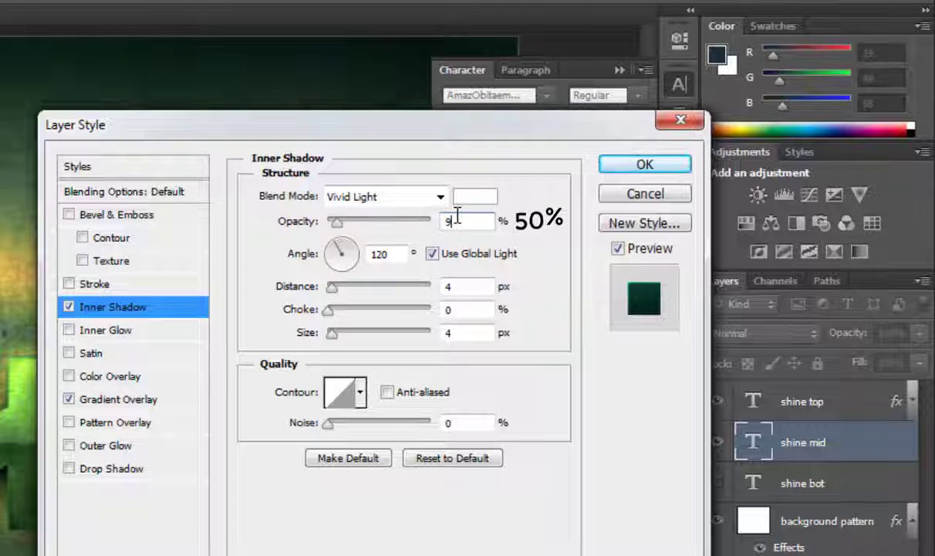
left_click(390, 254)
left_click(432, 254)
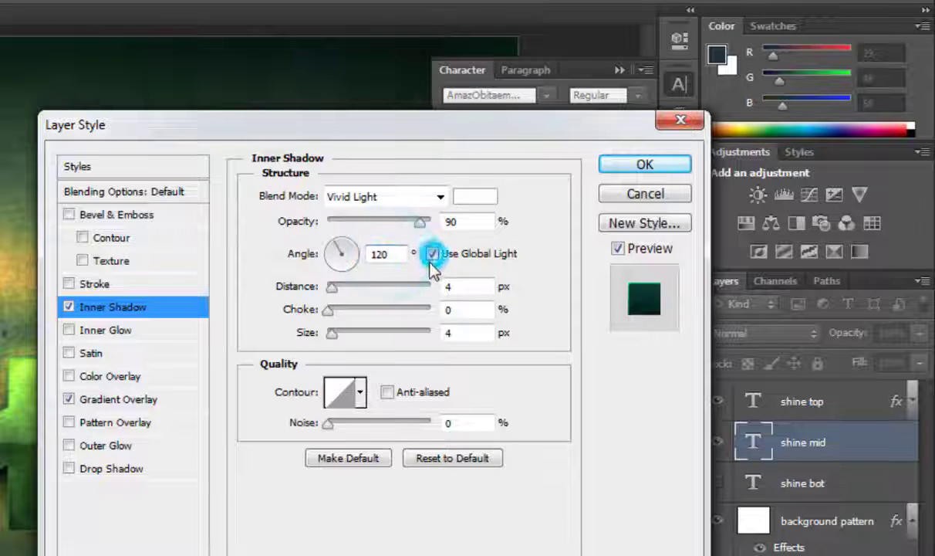
left_click(380, 254)
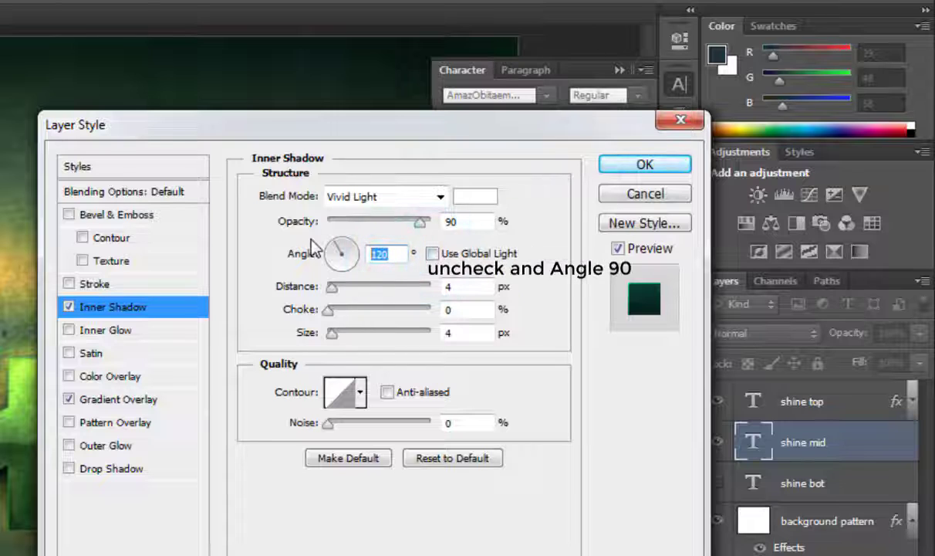
type("90")
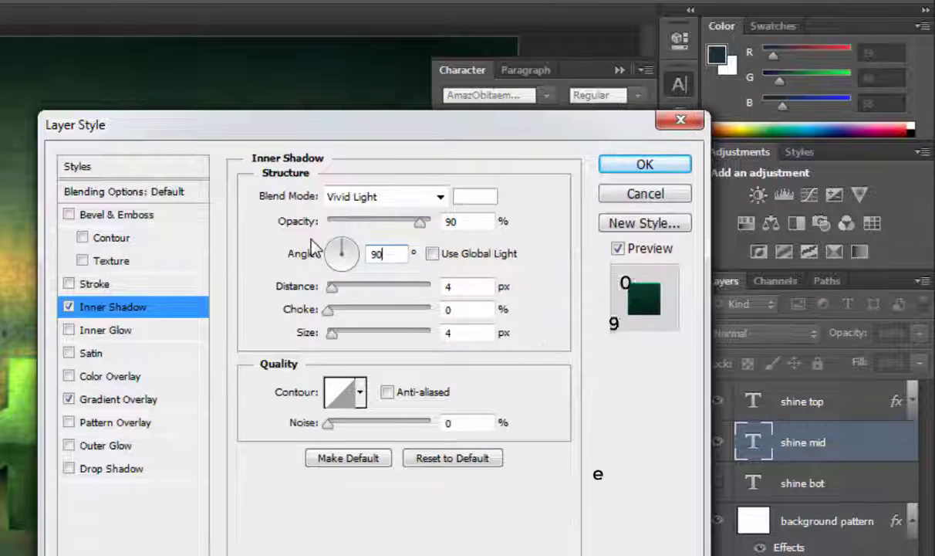
Step: Set the inner shadow distance to 1 px and size to 0 px, and turn on the anti-aliased contour
left_click(455, 286)
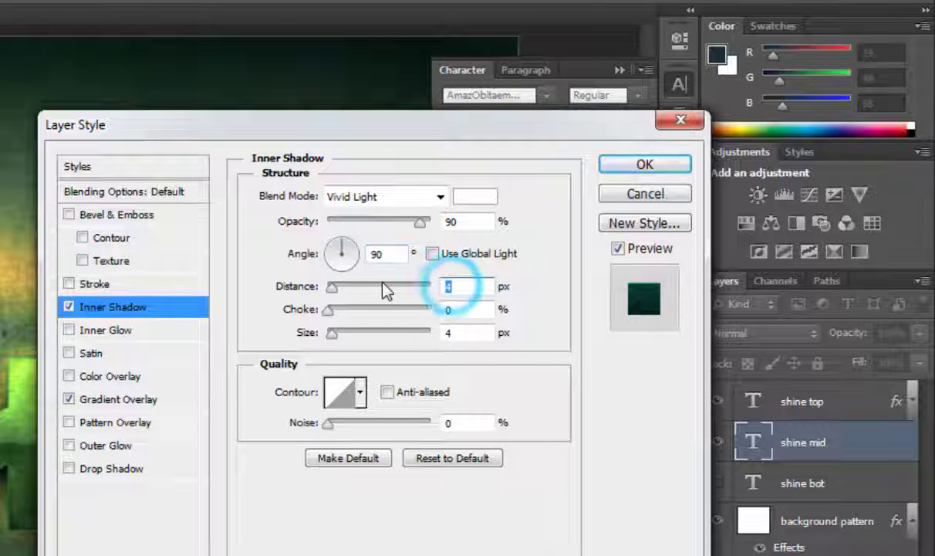
type("1")
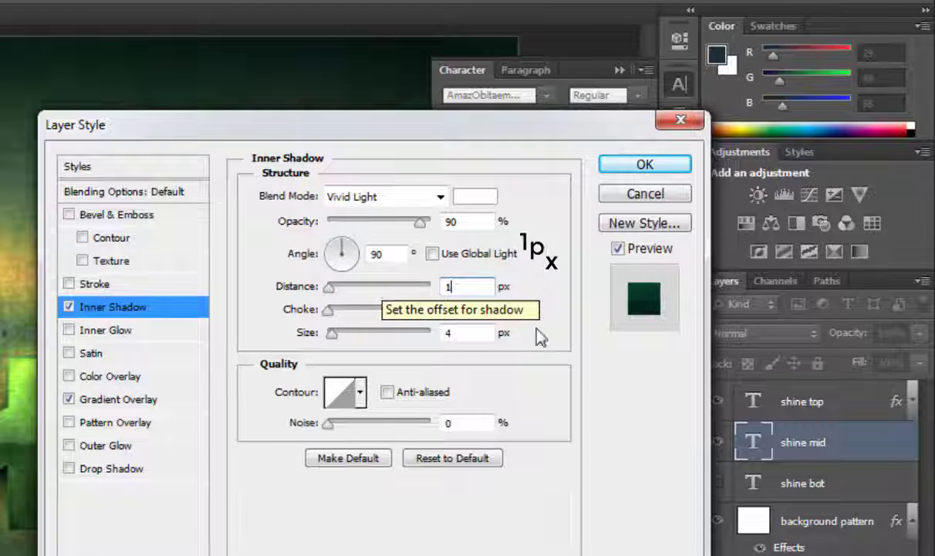
left_click(455, 291)
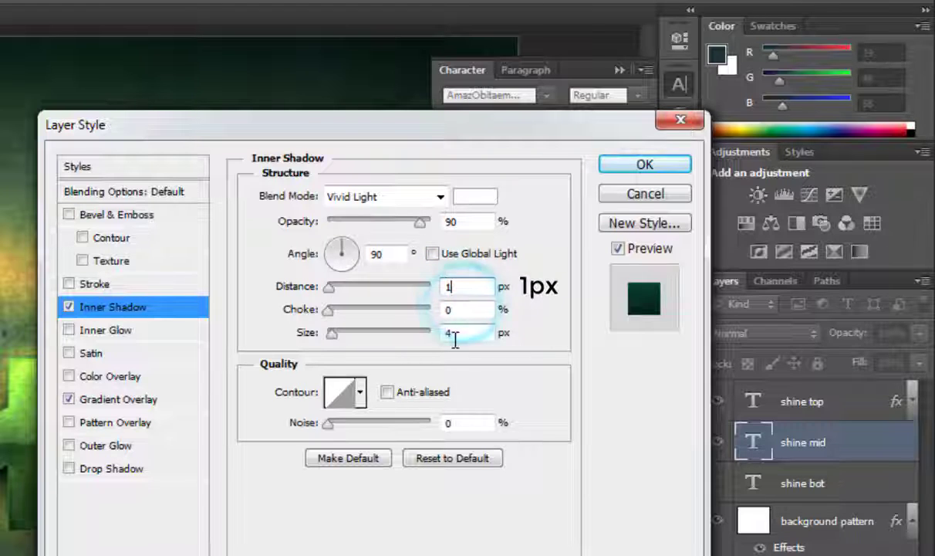
left_click(455, 334)
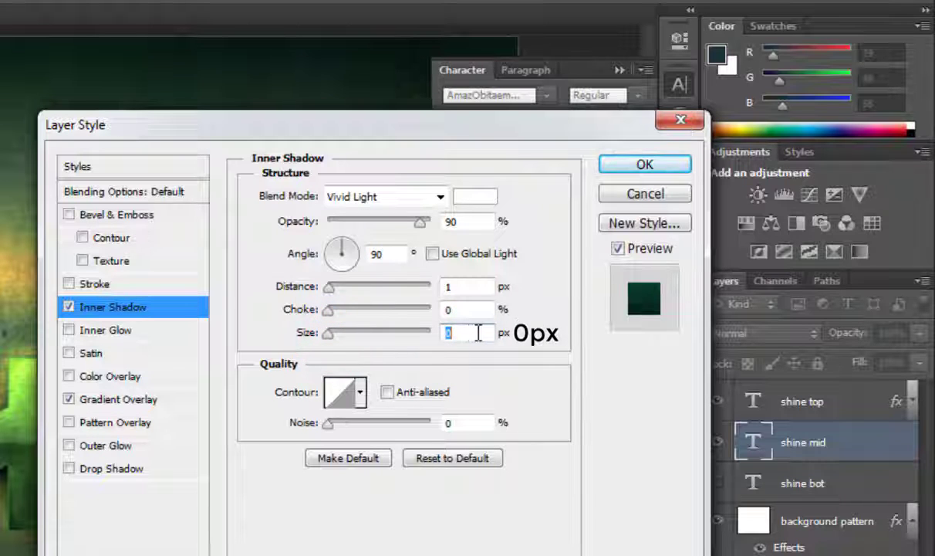
left_click(388, 392)
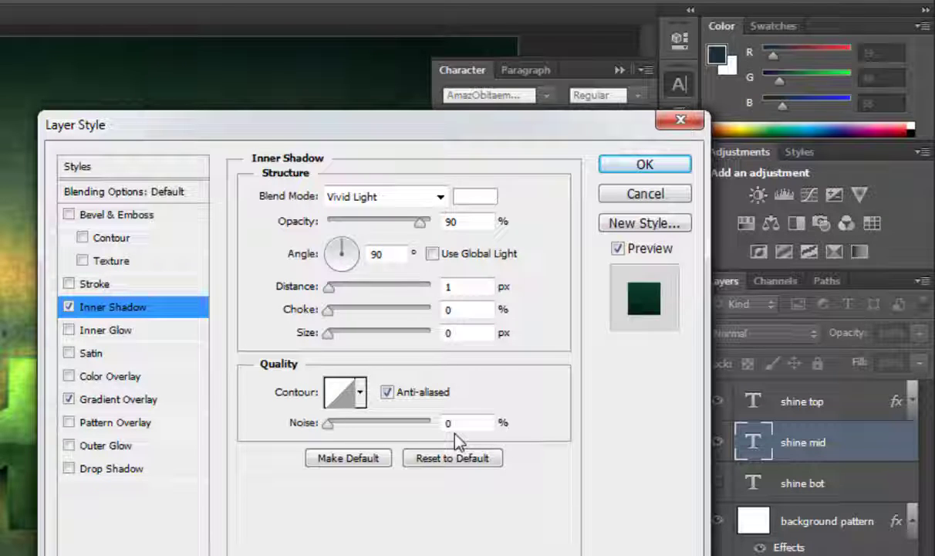
Step: Enable a Drop Shadow on the shine mid layer with Normal blend mode and black color #000000
left_click(145, 471)
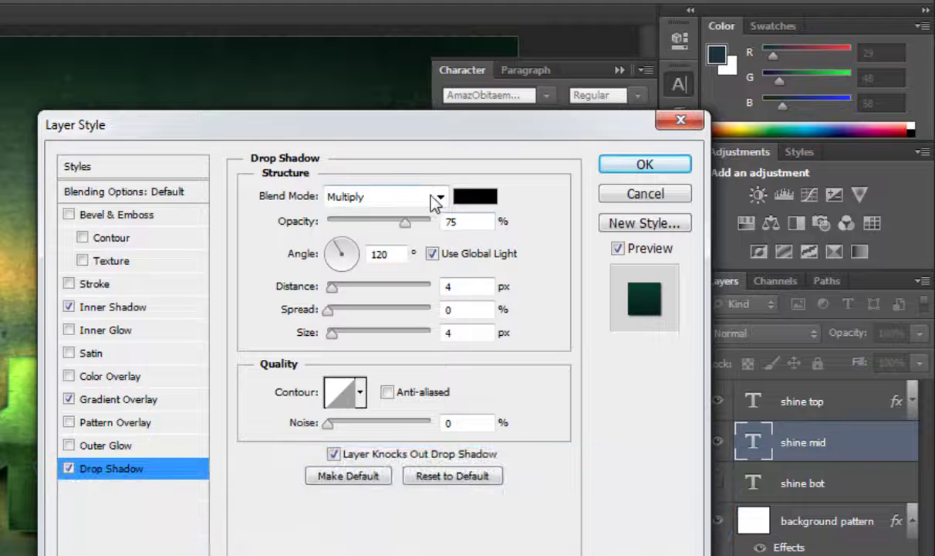
left_click(433, 199)
type("normal")
left_click(438, 197)
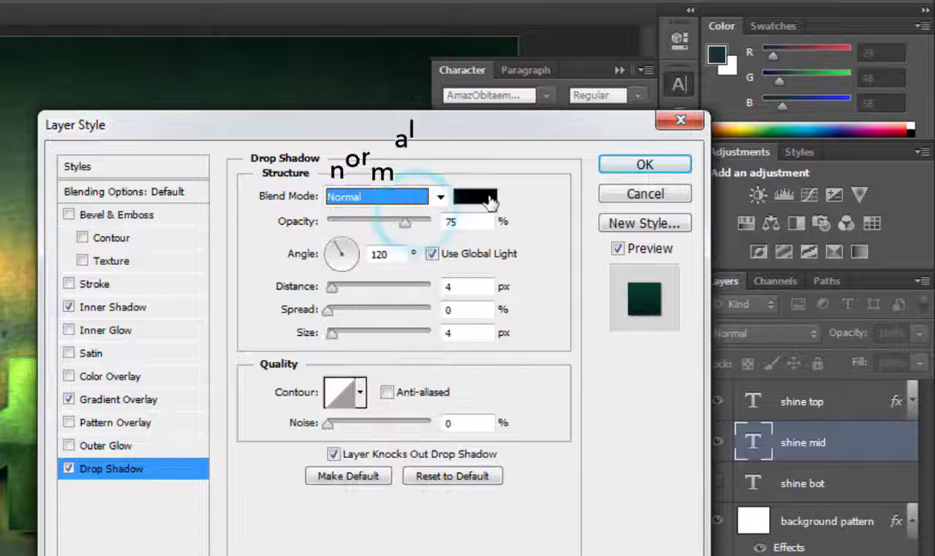
left_click(489, 199)
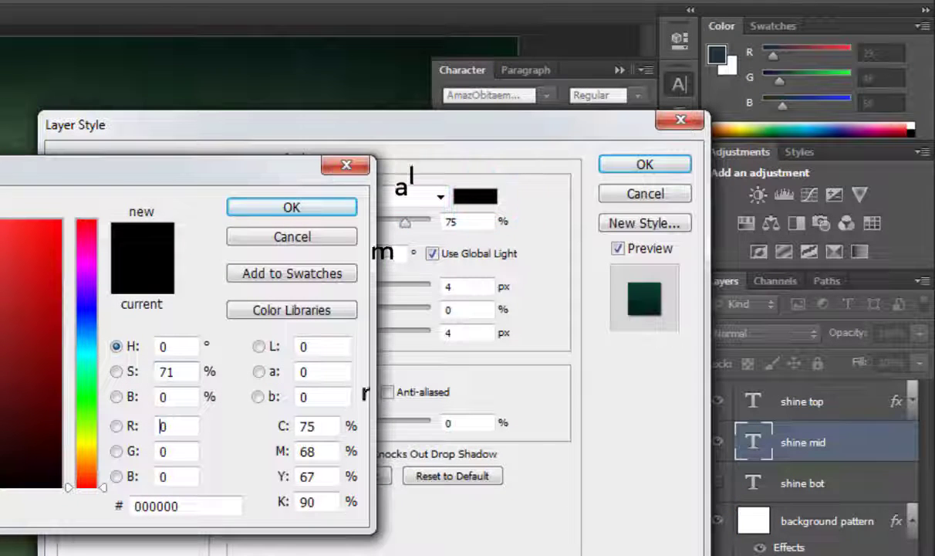
left_click(328, 210)
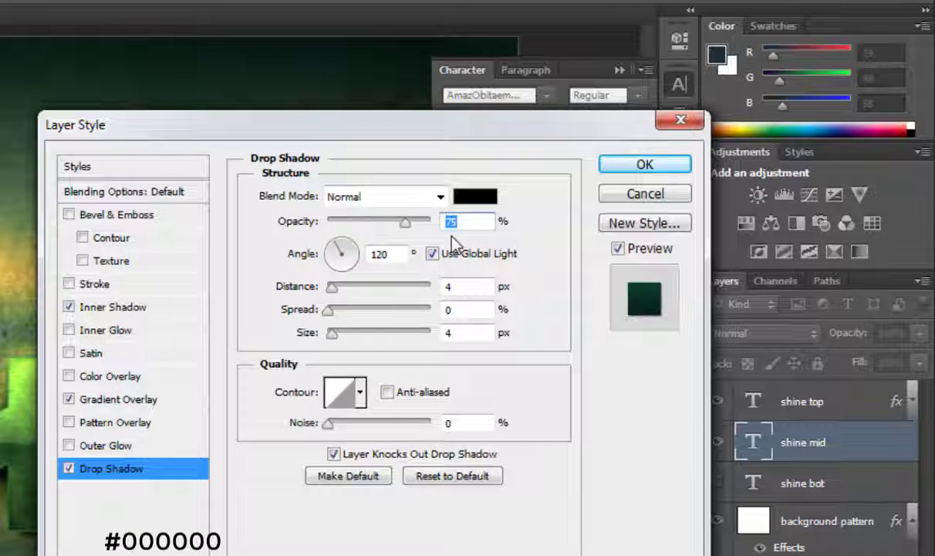
Step: Set the drop shadow opacity to 70%, enter an angle of 90° and turn off Use Global Light
type("70")
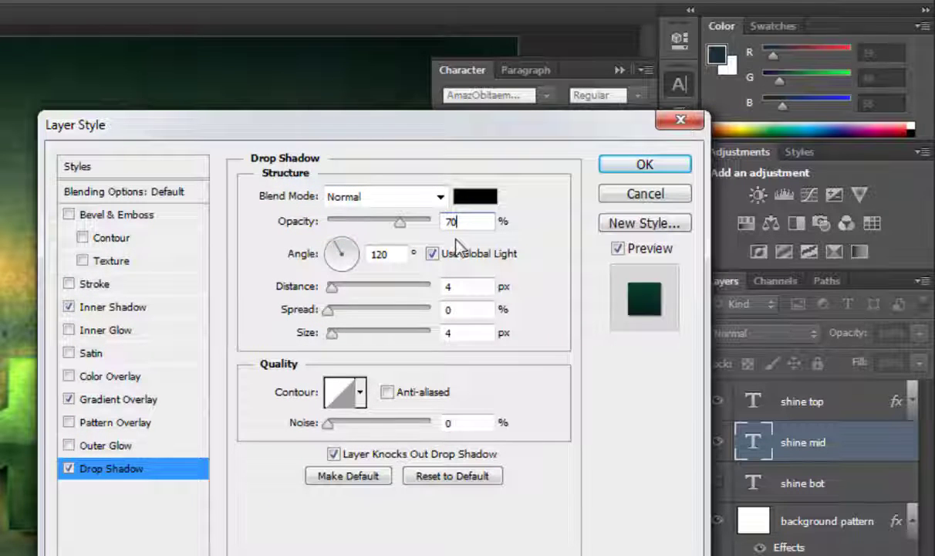
double_click(379, 253)
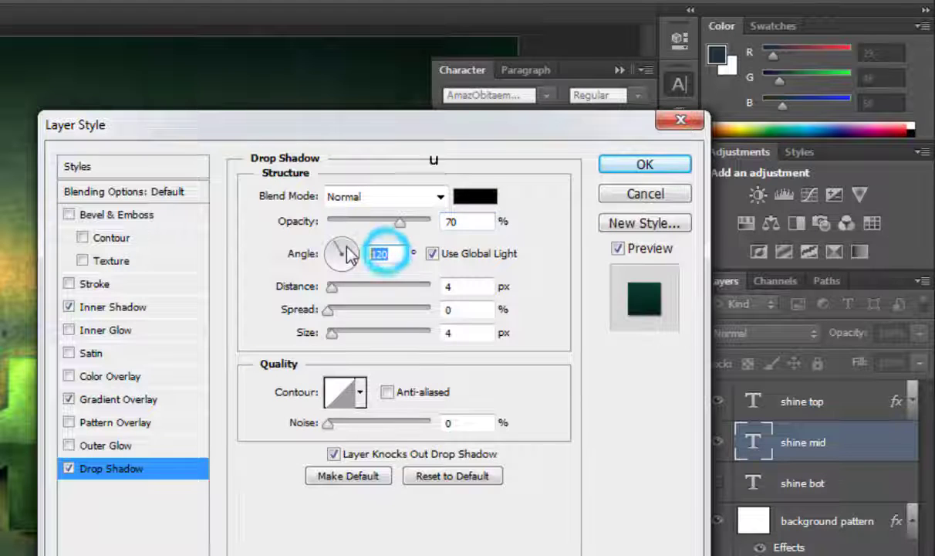
type("90")
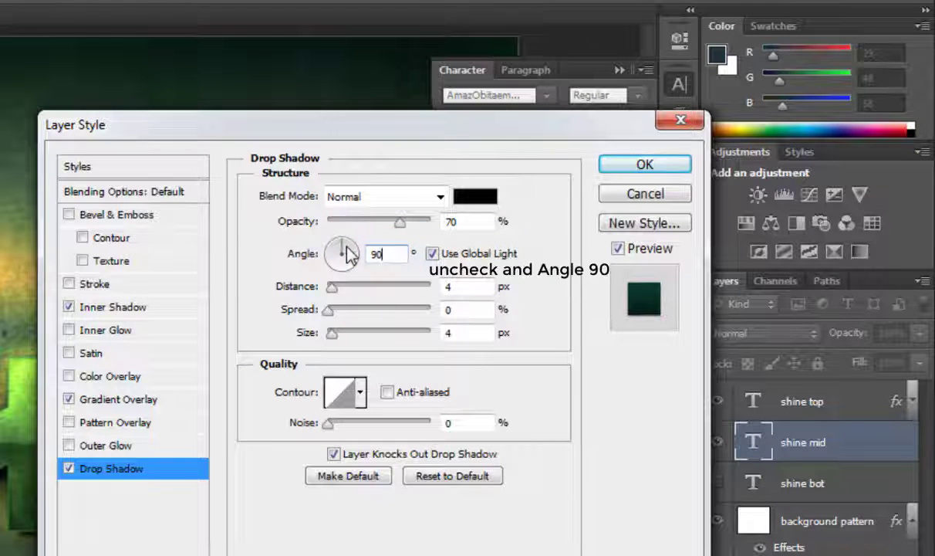
left_click(435, 254)
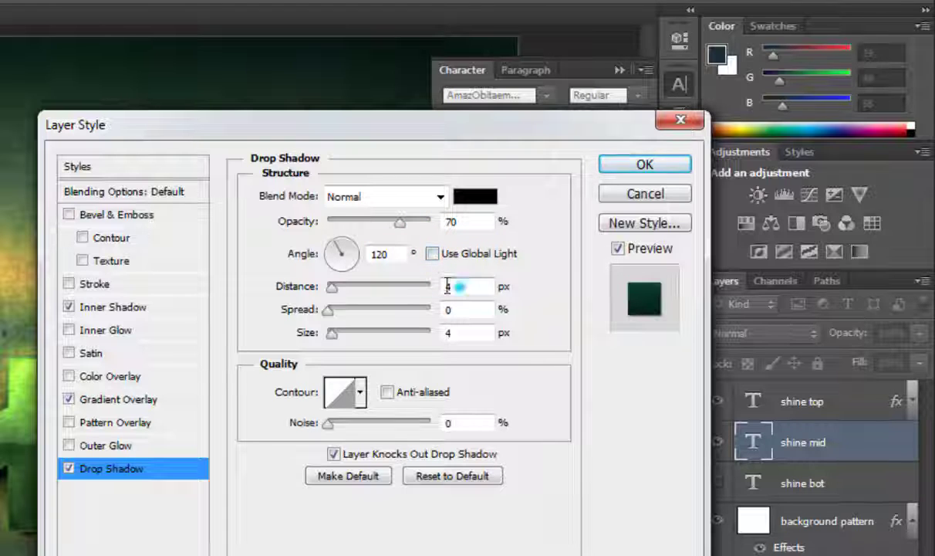
Step: Set the drop shadow distance to 10 px, spread to 20% and size to 20 px
type("10")
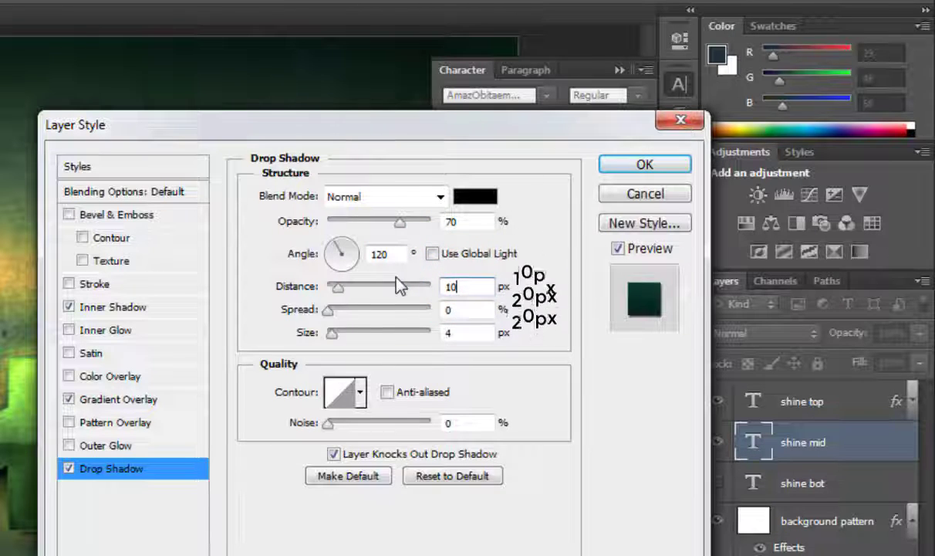
key("Tab")
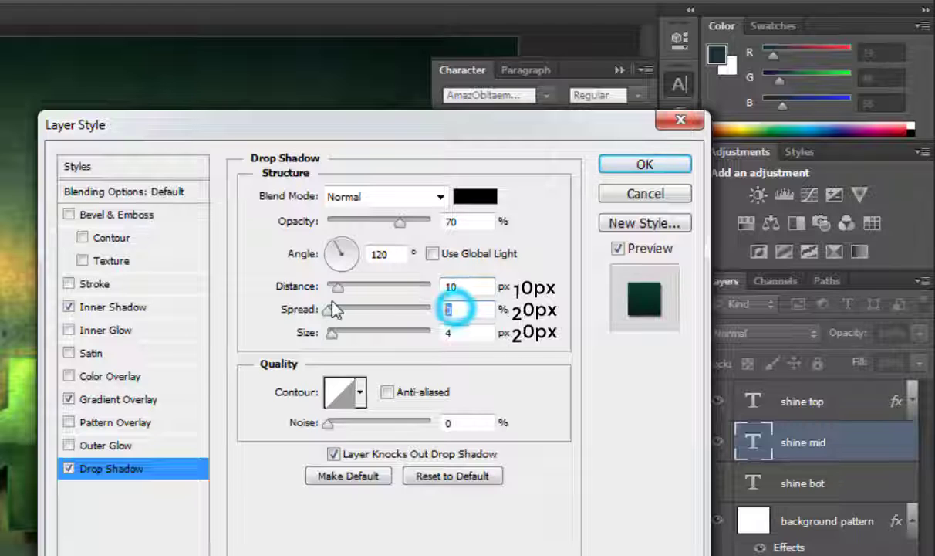
type("20")
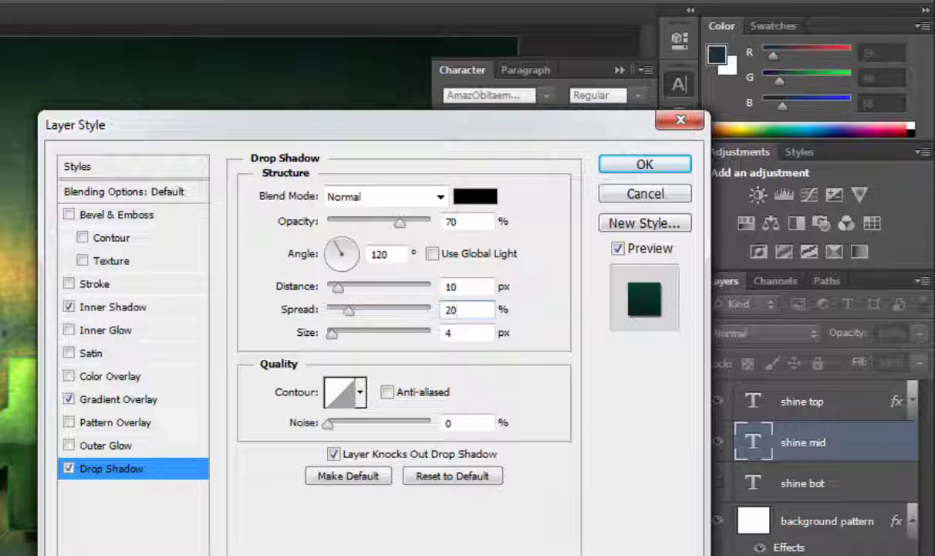
double_click(454, 334)
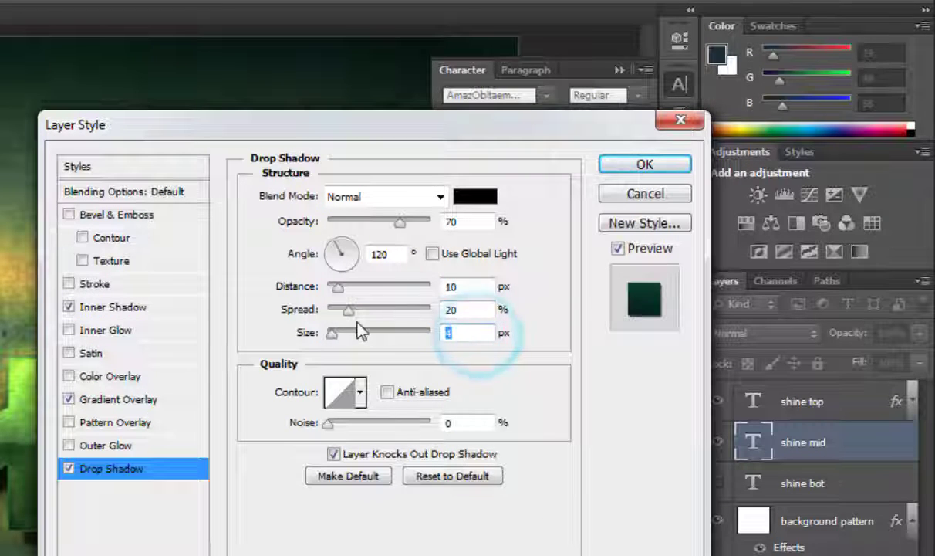
type("20")
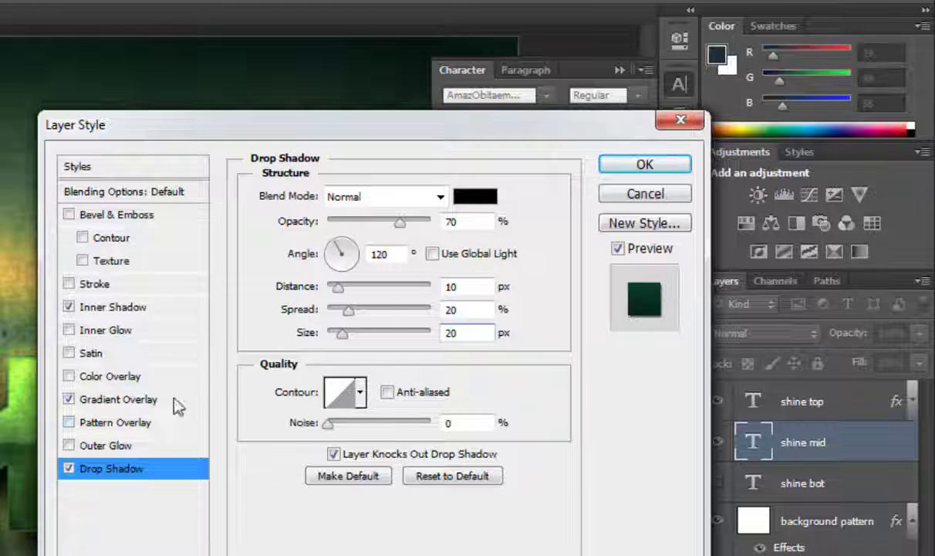
Step: Enable an Outer Glow on the shine mid layer with Normal blend mode, 30% opacity and black color
left_click(131, 445)
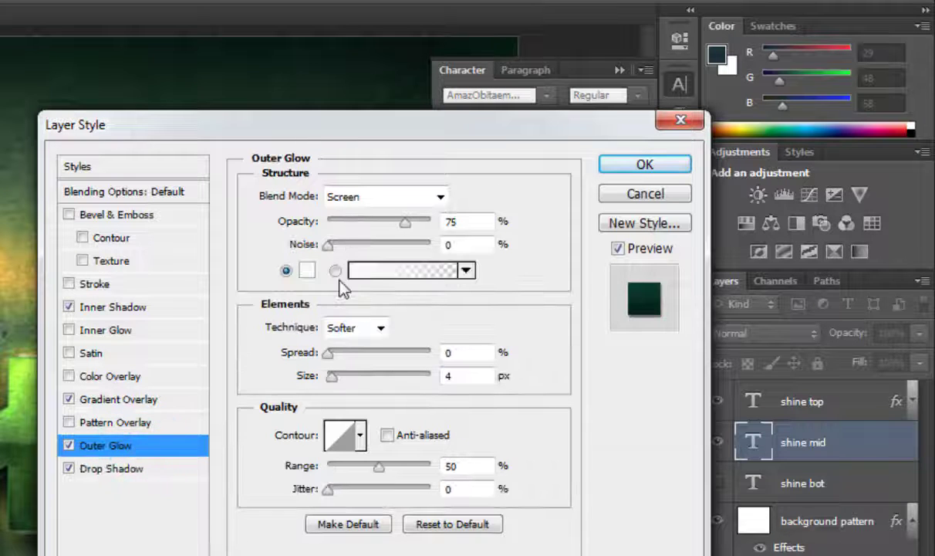
left_click(384, 197)
left_click(383, 215)
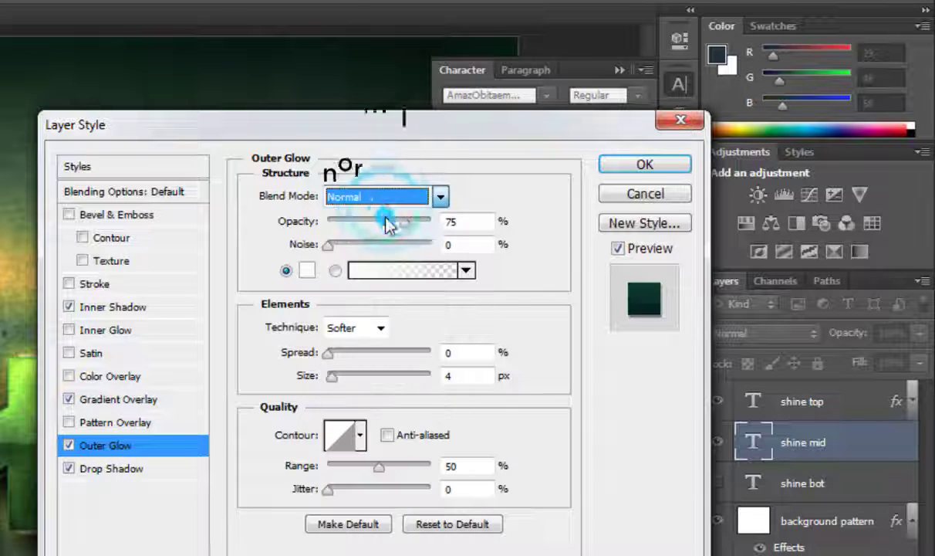
double_click(463, 221)
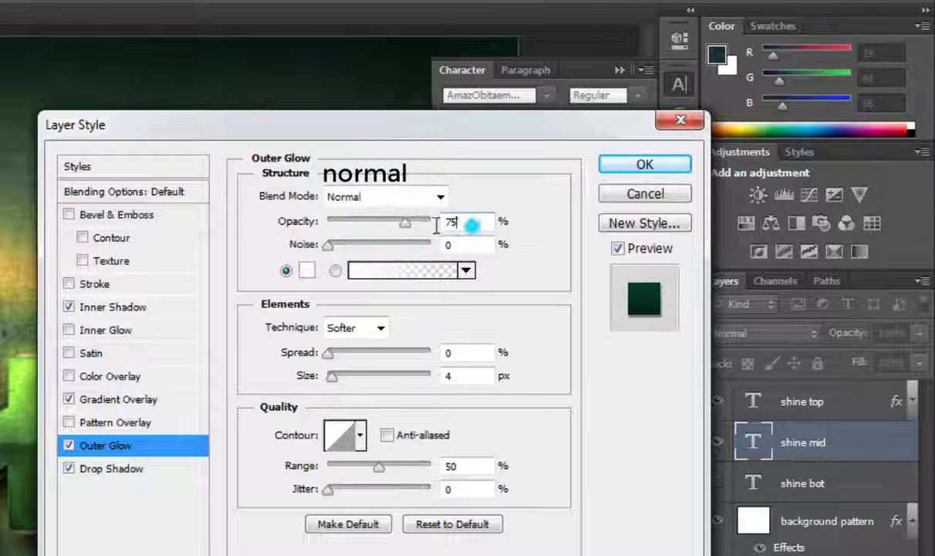
type("30")
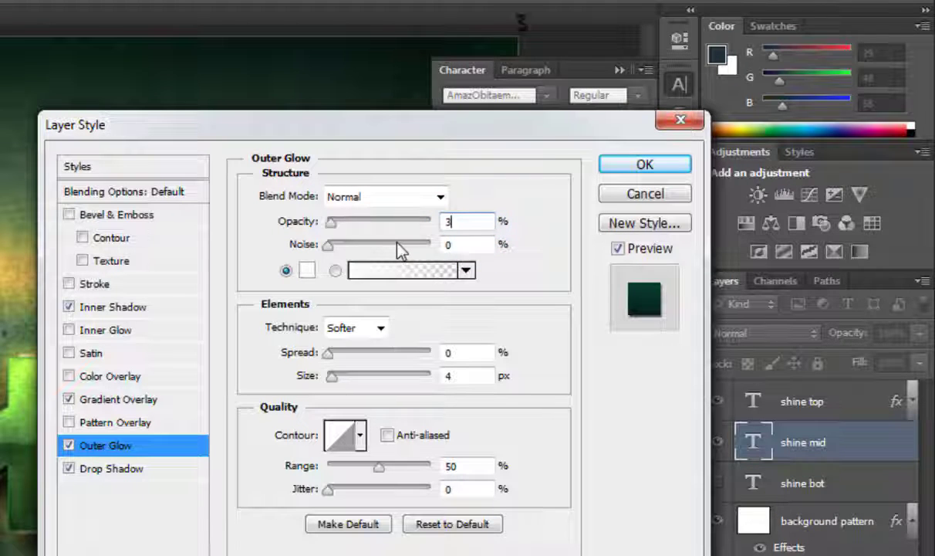
left_click(308, 272)
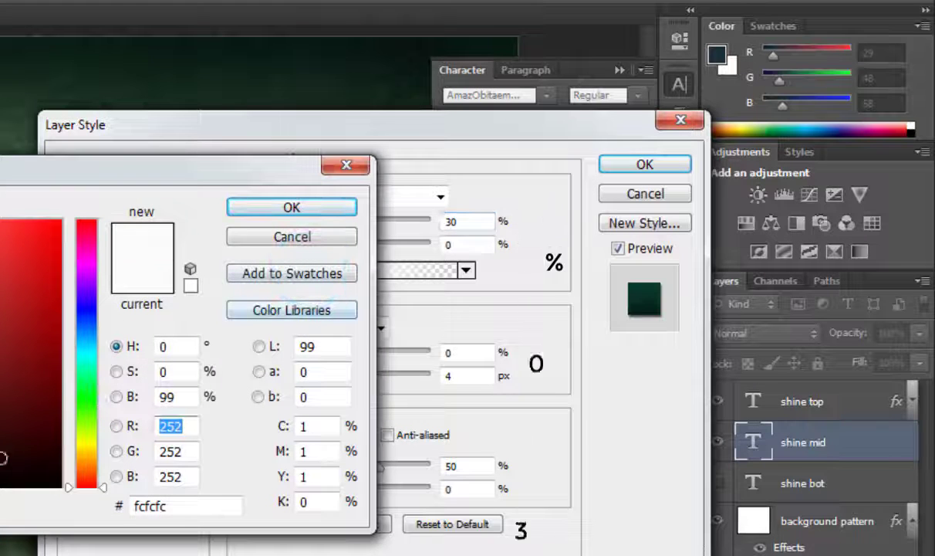
left_click(12, 483)
left_click(306, 210)
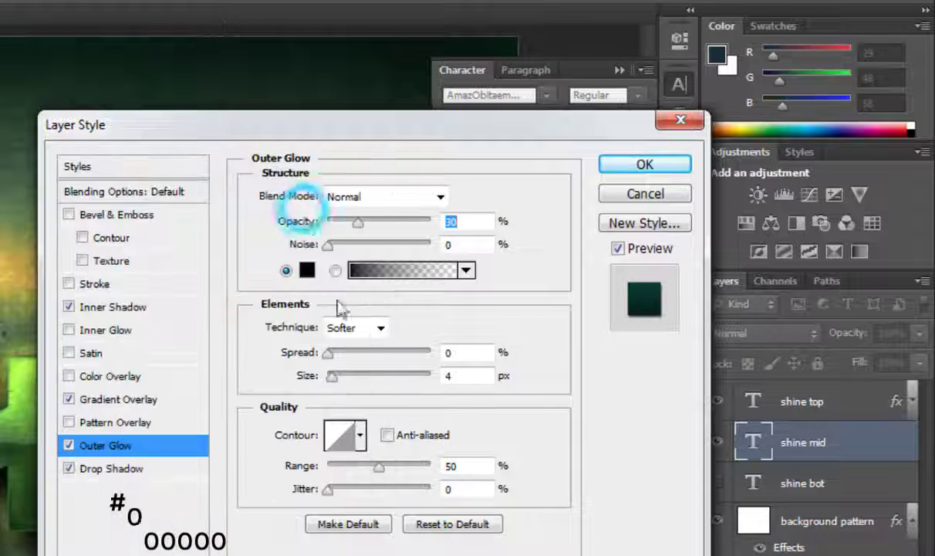
Step: Set the outer glow size to 5 px and range to 30%, apply the layer style and collapse the shine mid effects list
double_click(466, 377)
key("Up")
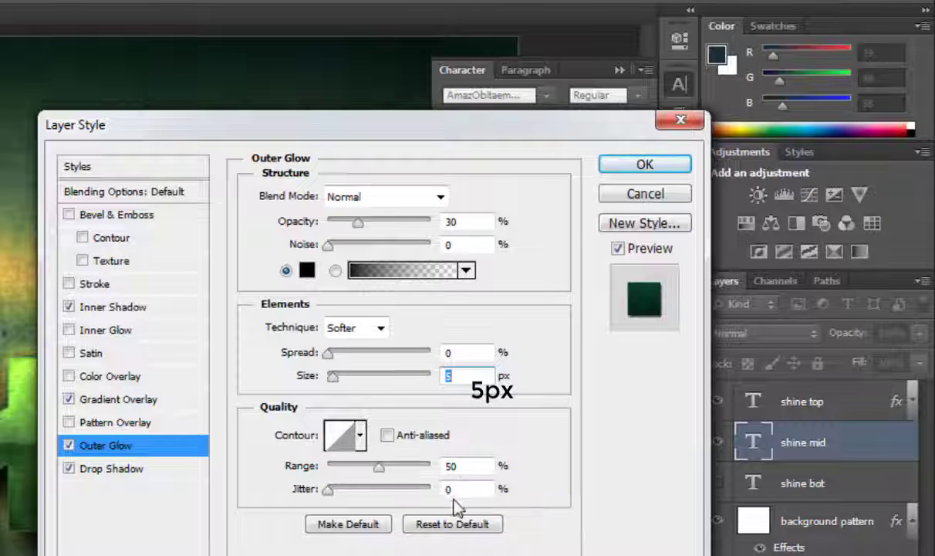
double_click(459, 466)
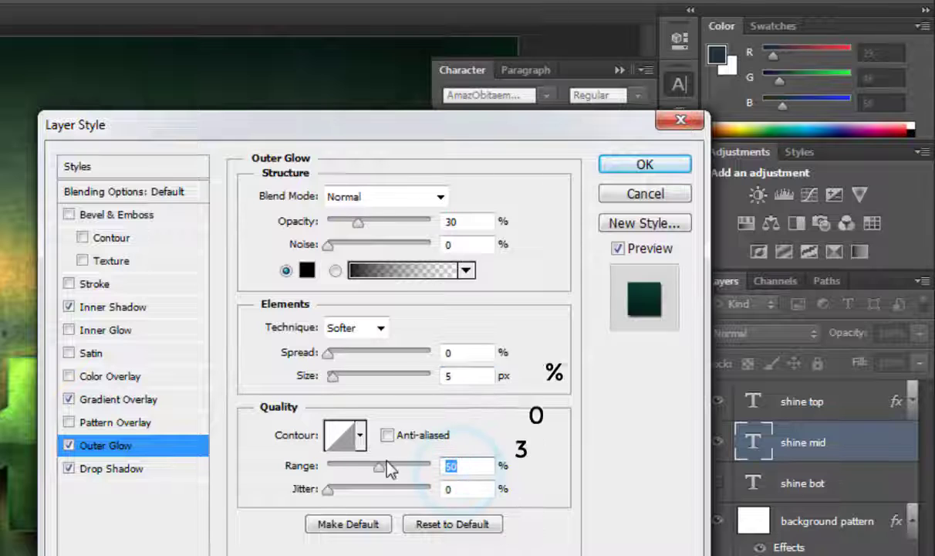
type("30")
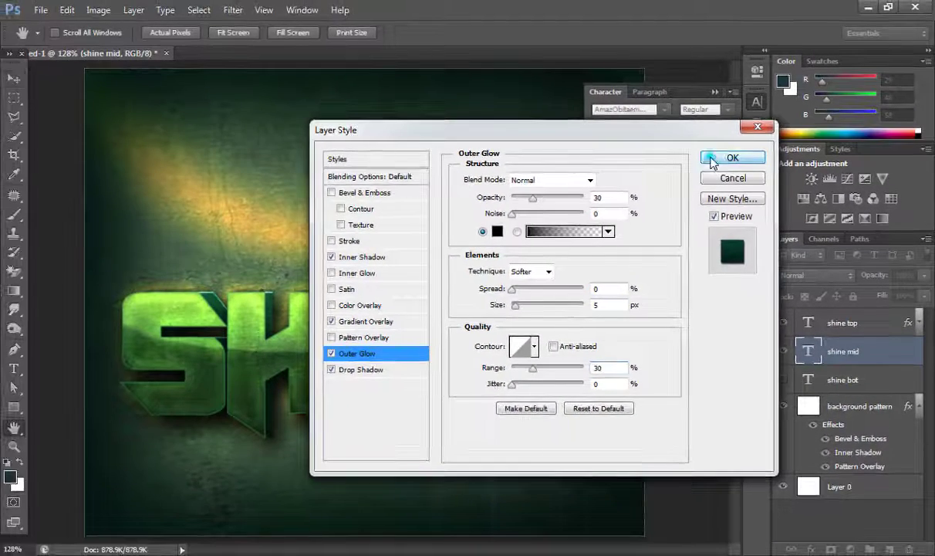
left_click(645, 163)
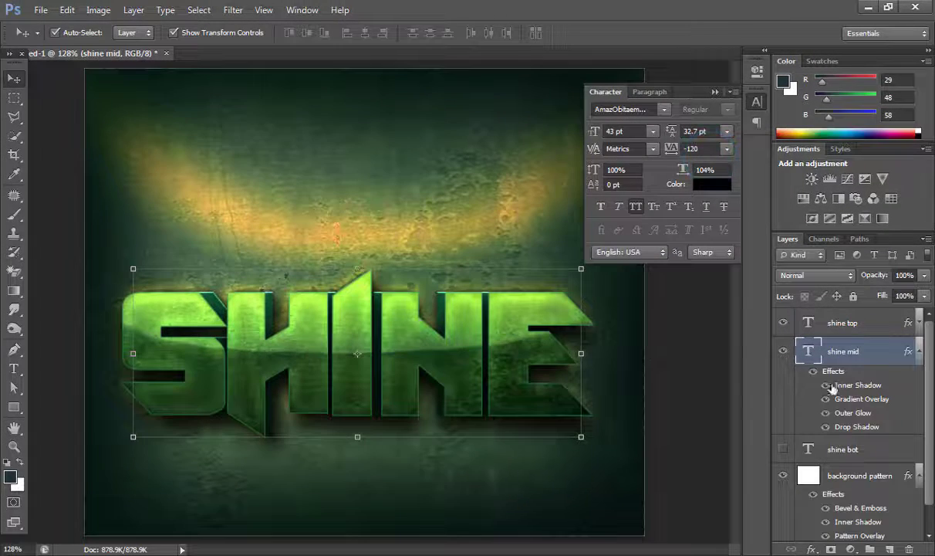
left_click(919, 352)
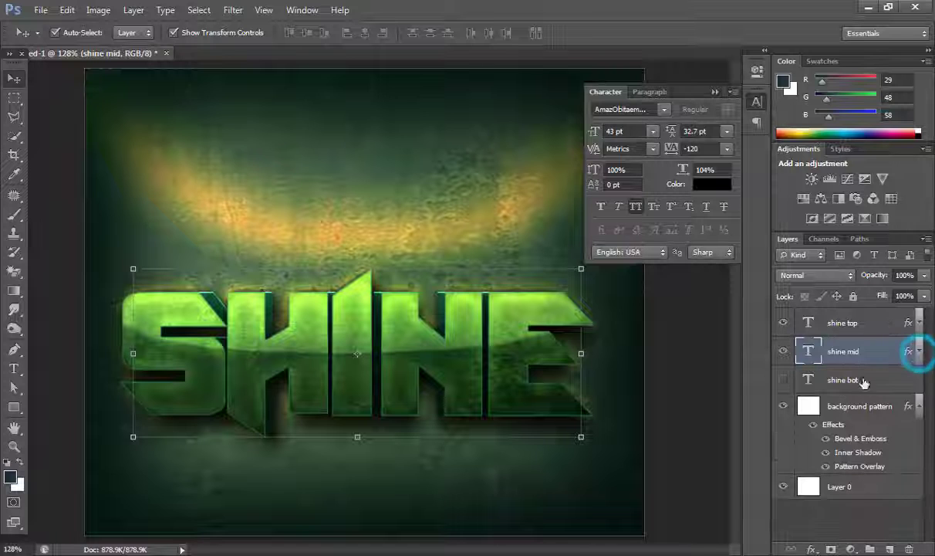
Step: Make the shine bot layer visible and change its text color to #ffd74b
left_click(783, 379)
left_click(845, 381)
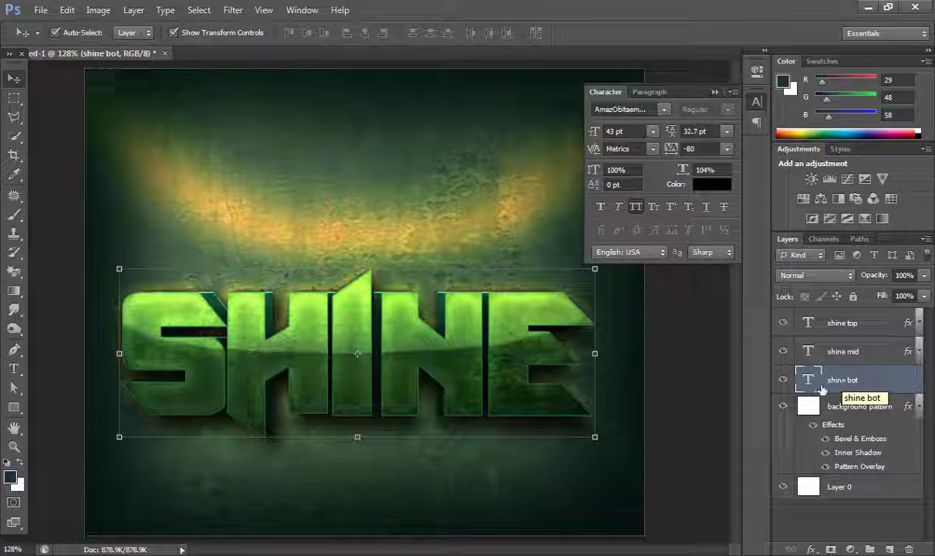
double_click(809, 379)
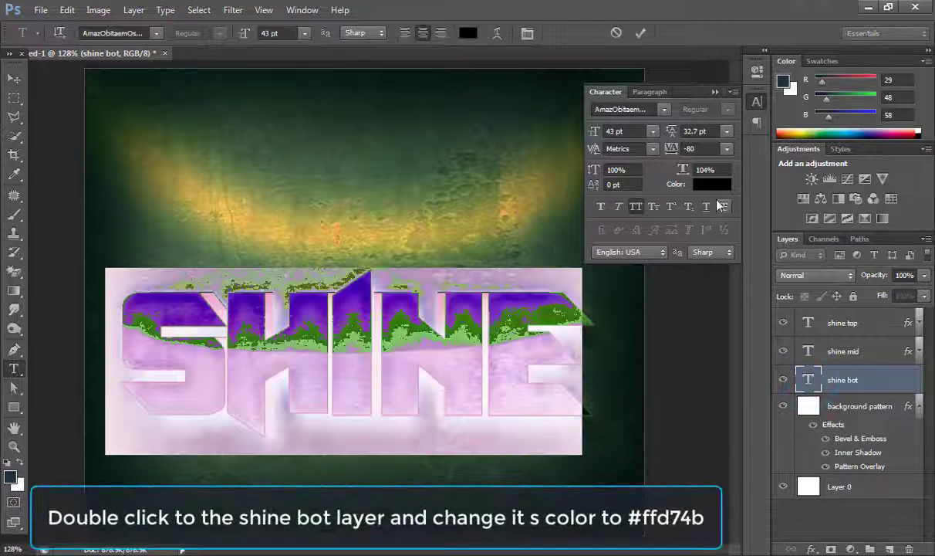
left_click(710, 187)
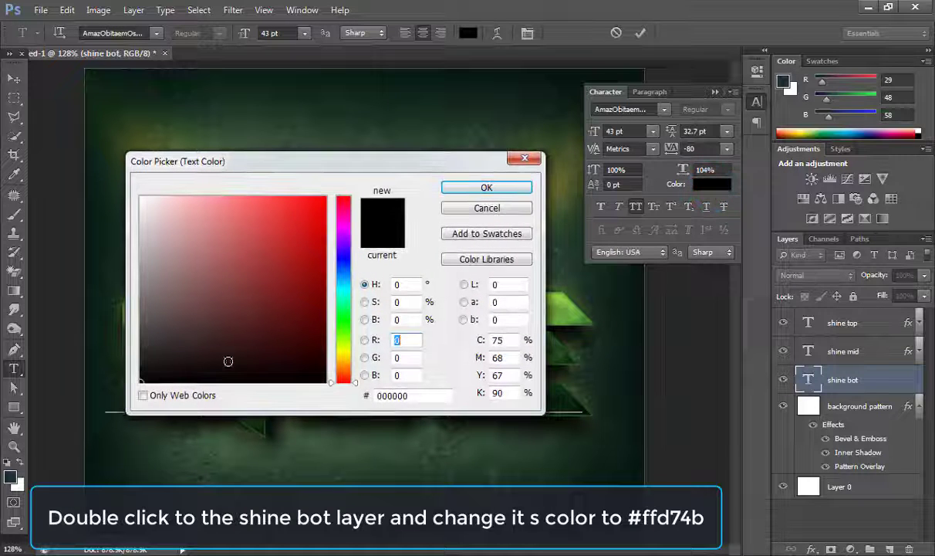
double_click(398, 395)
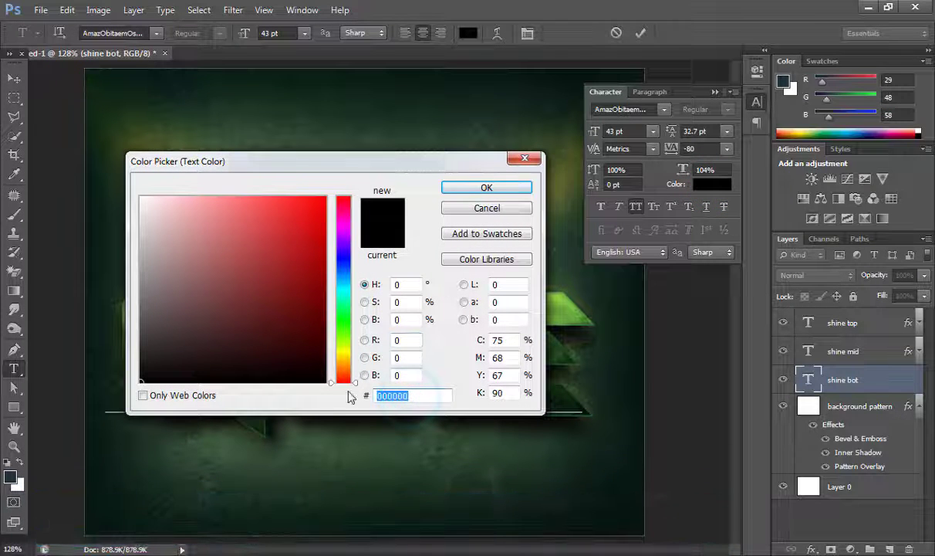
type("ff")
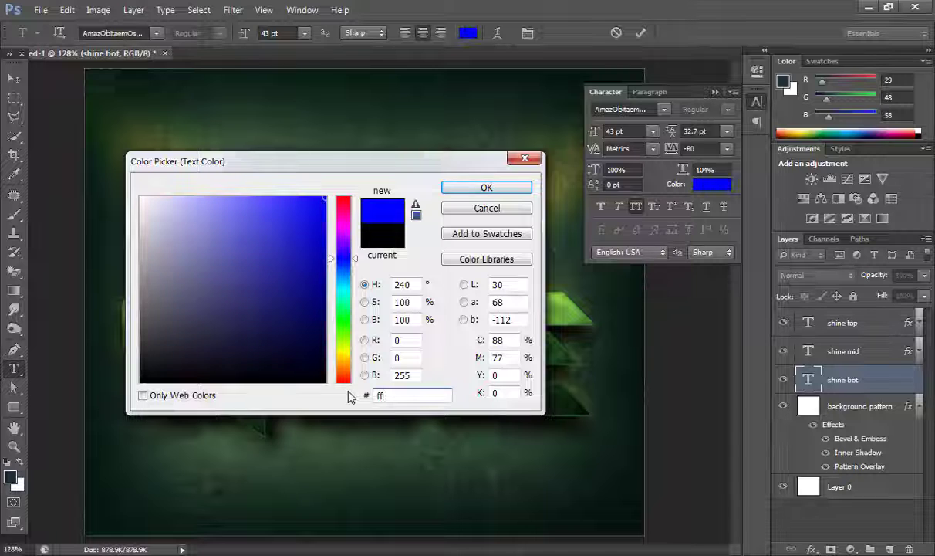
type("d")
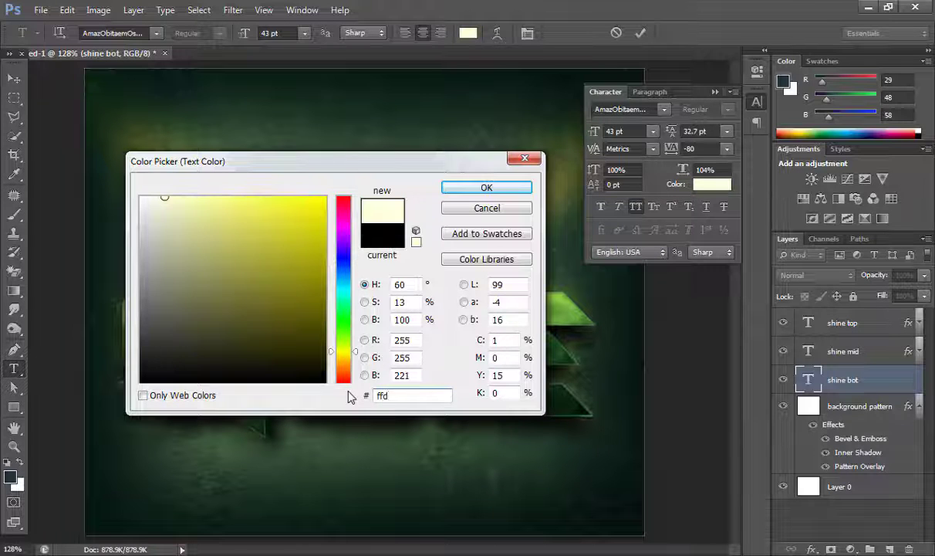
type("7")
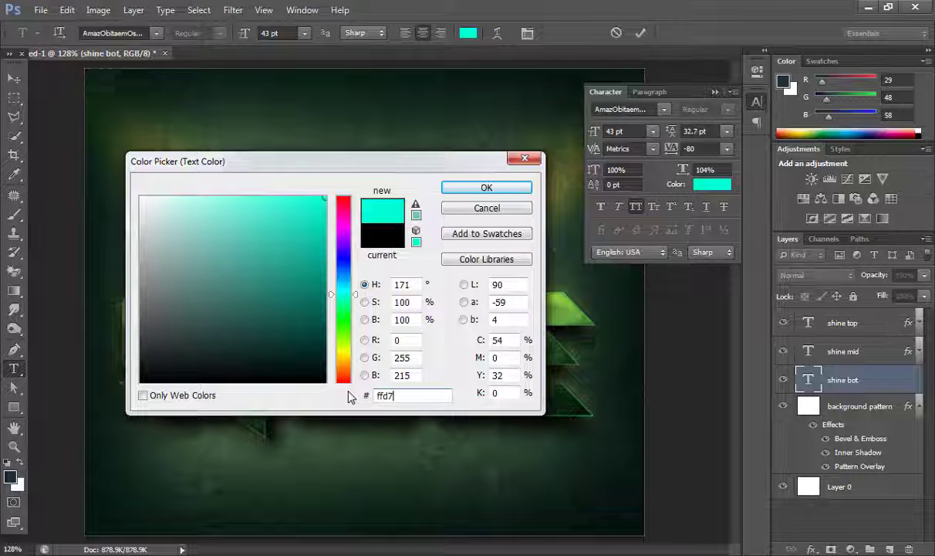
type("4b")
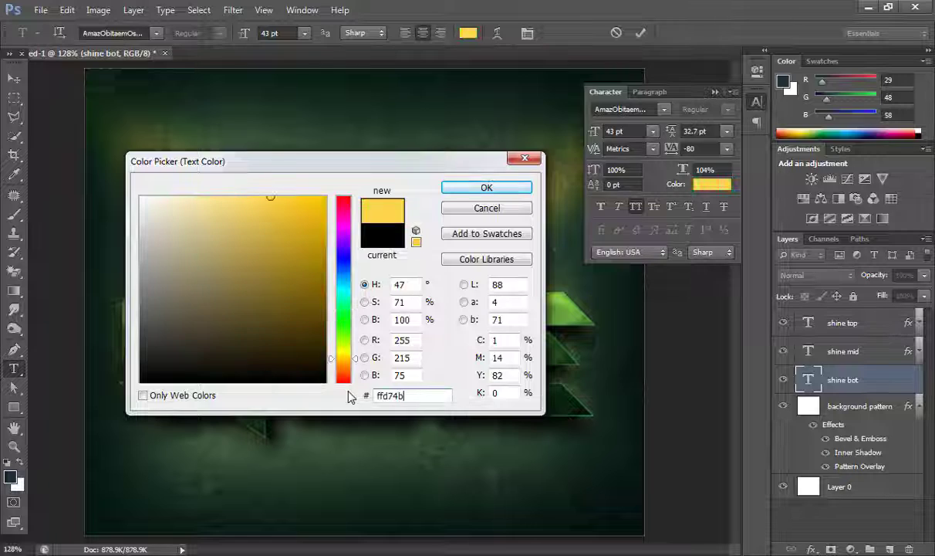
key("Return")
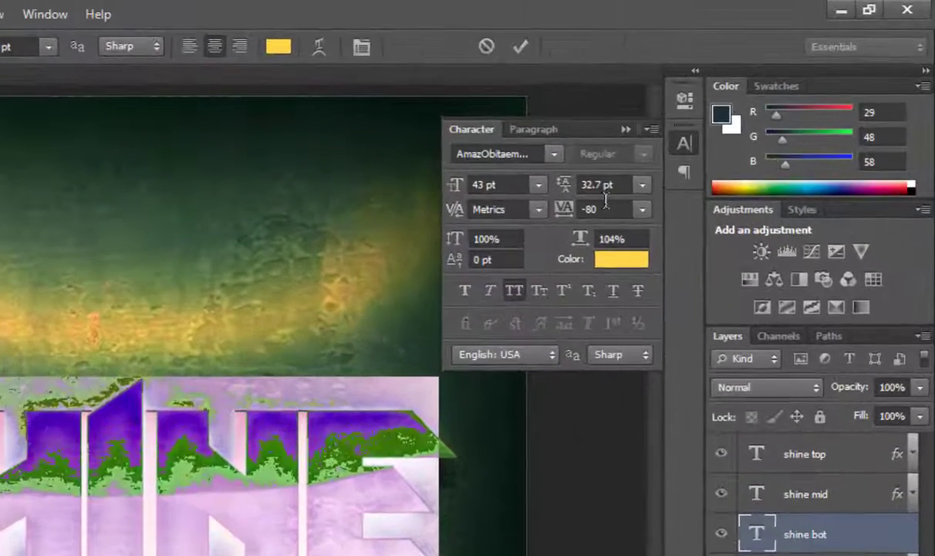
Step: Set the horizontal scale of the shine bot text to 110%
left_click(618, 239)
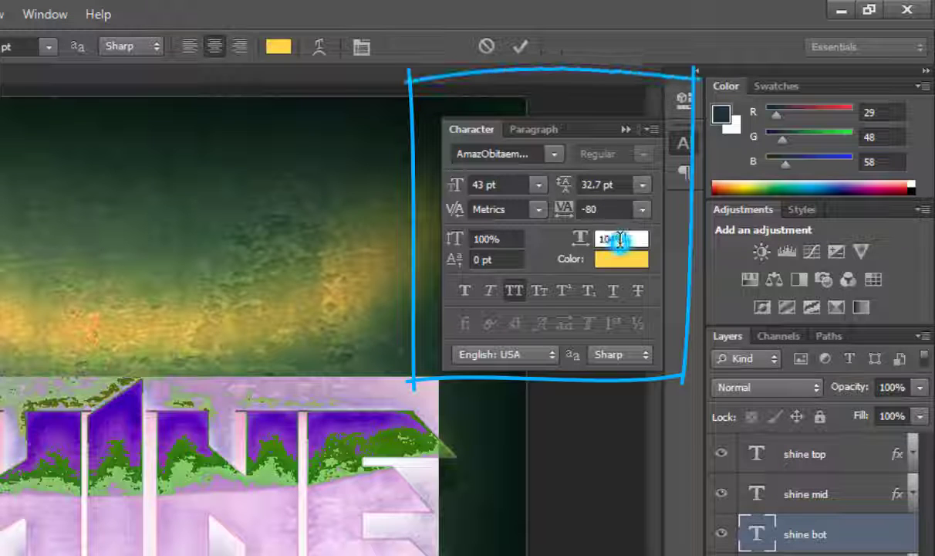
type("110")
key("Return")
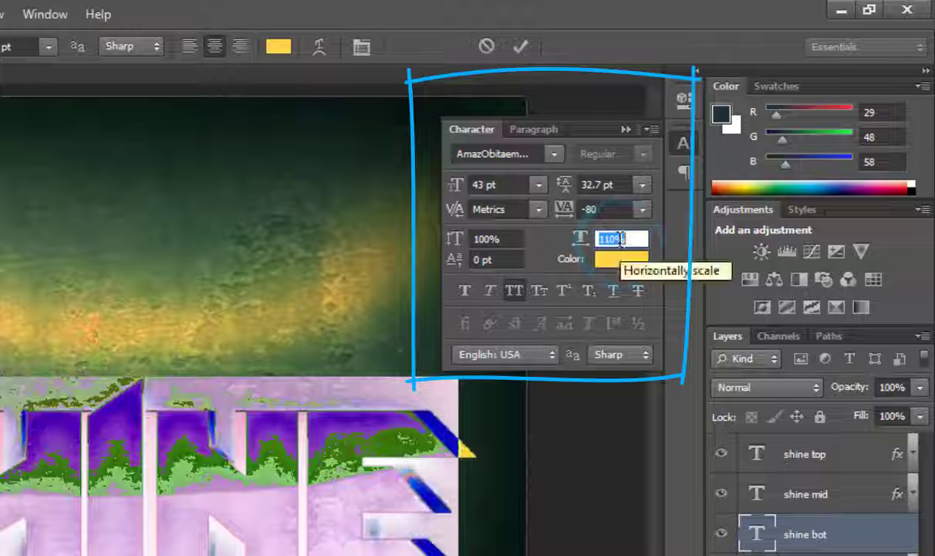
Step: Set the shine bot text to 44 pt with -100 tracking and reduce the layer's fill to 70%
left_click(515, 185)
key("Up")
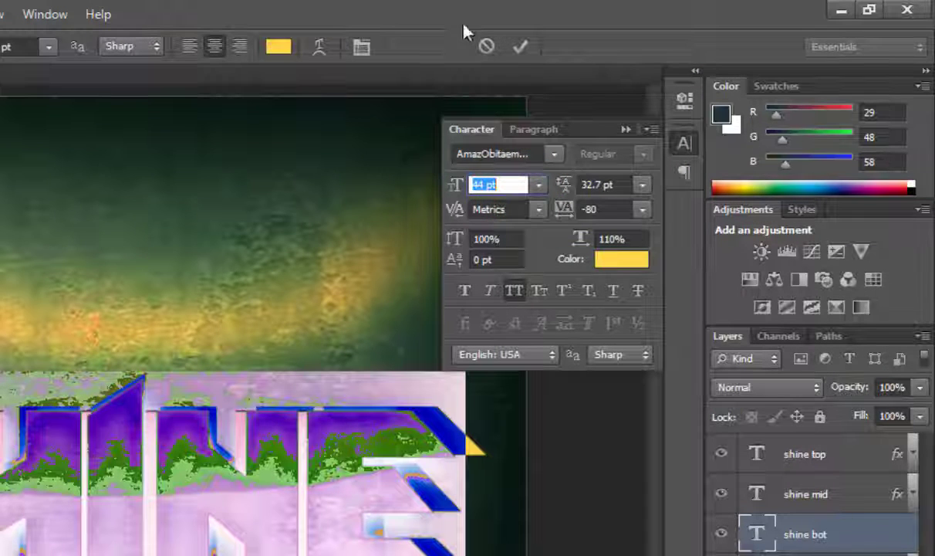
left_click(520, 46)
double_click(752, 540)
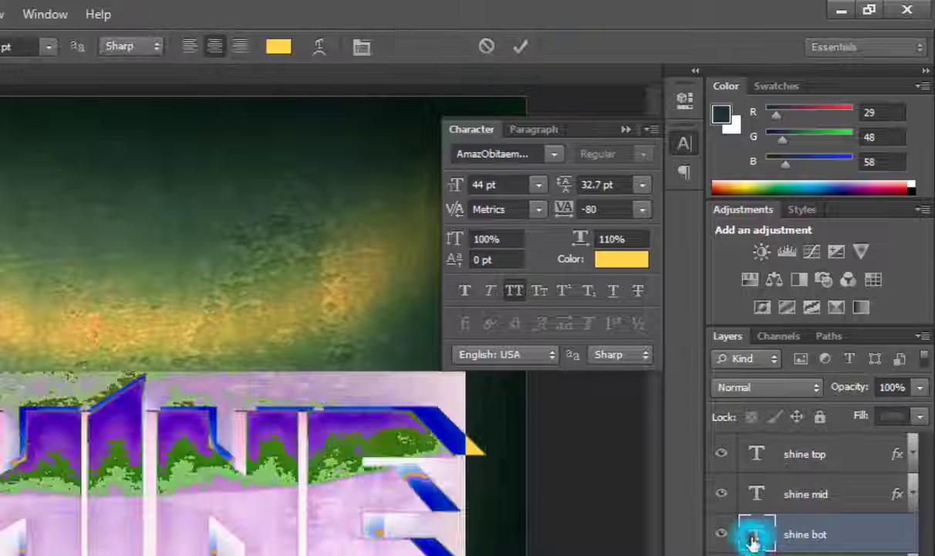
left_click(607, 210)
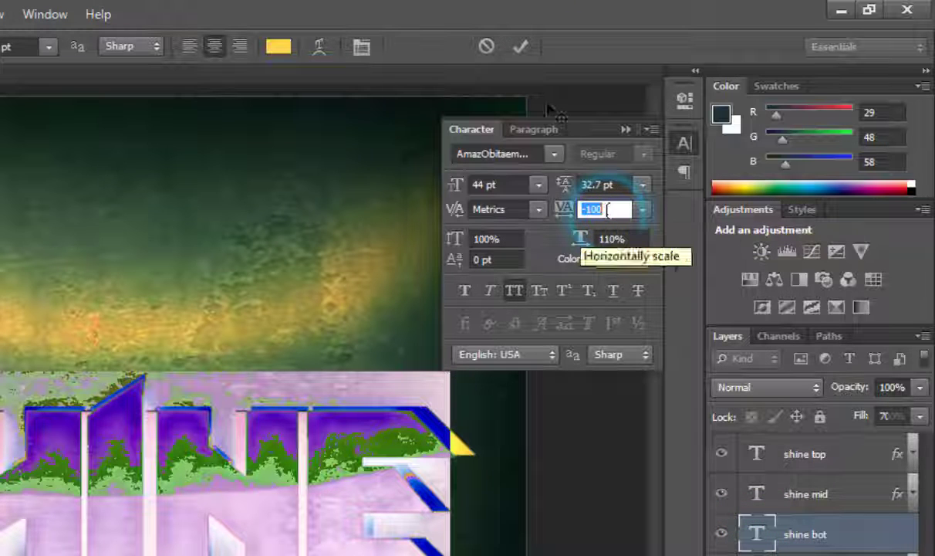
left_click(522, 46)
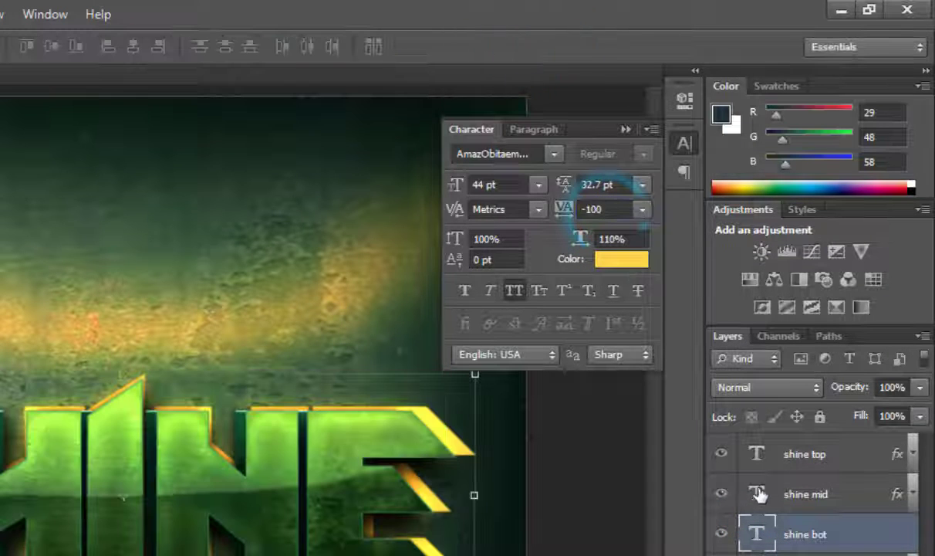
left_click(892, 415)
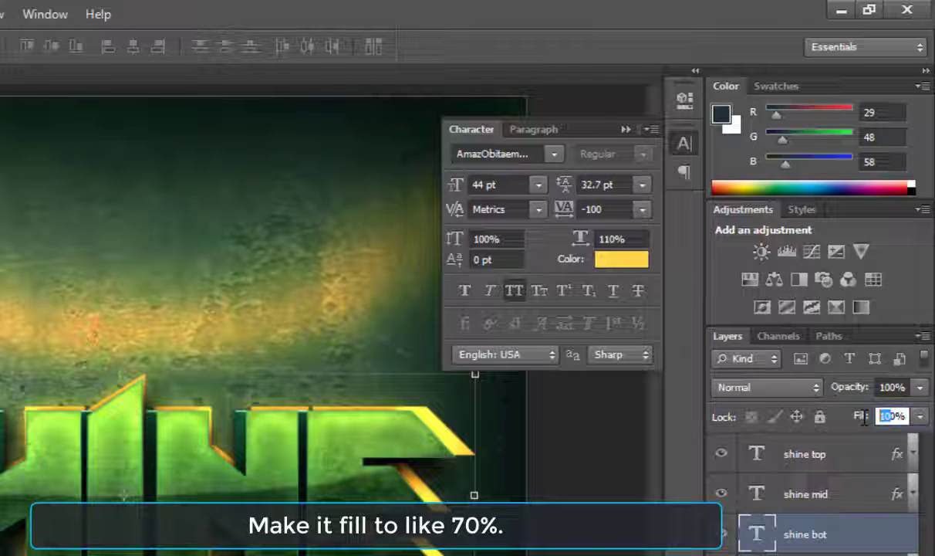
type("70")
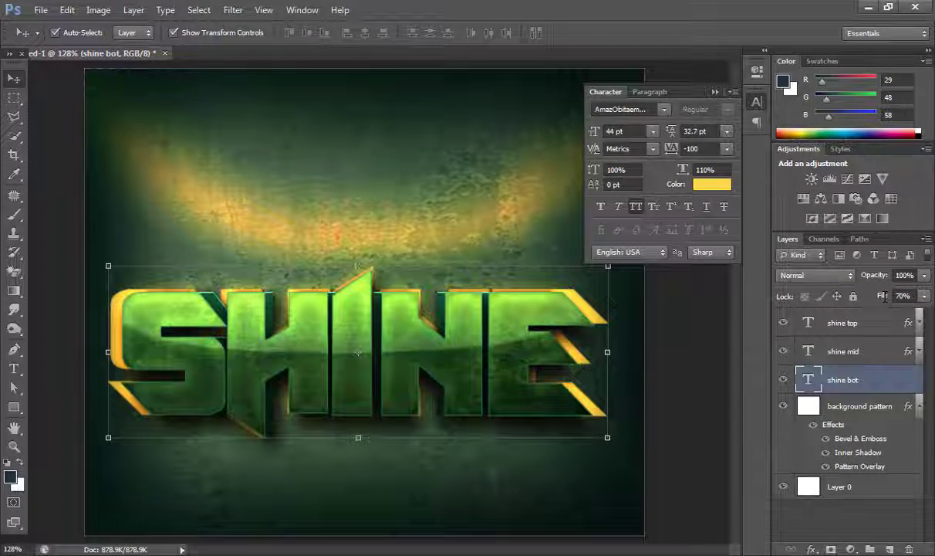
Step: Increase the shine bot text's font size to 46 pt, tighten its tracking to -120 and commit the edit
double_click(808, 379)
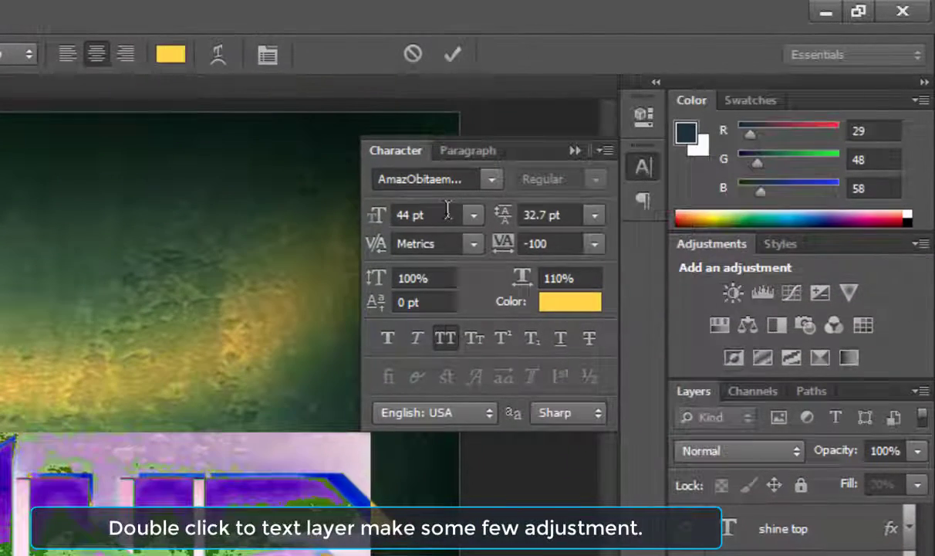
left_click(448, 214)
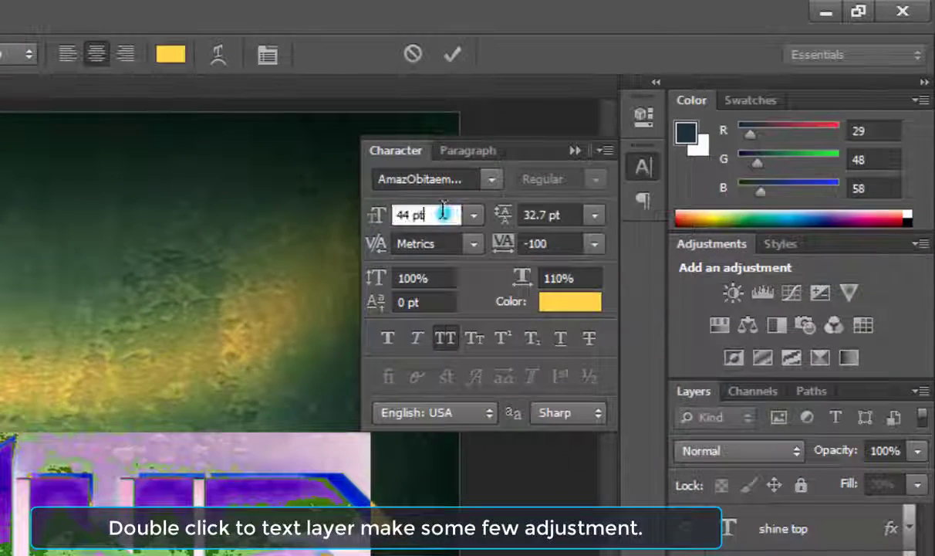
key("Up")
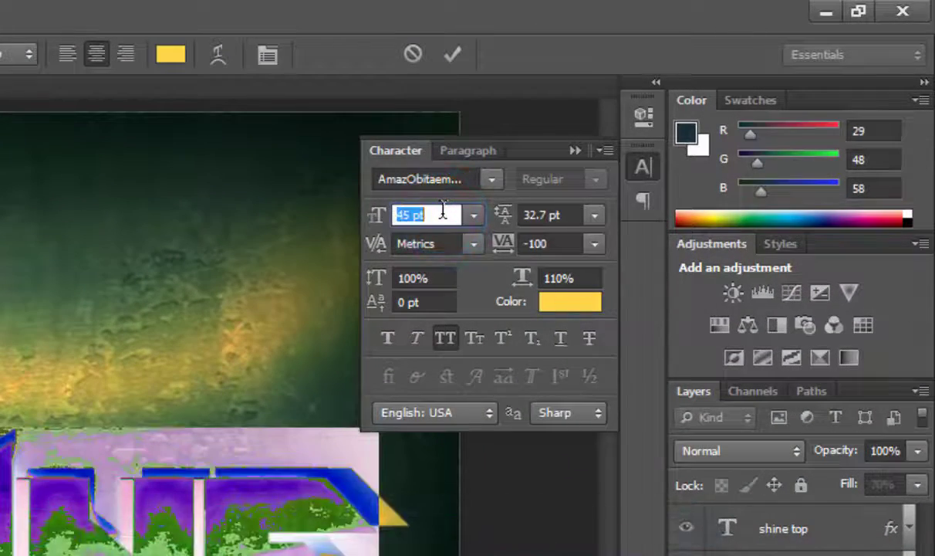
key("Up")
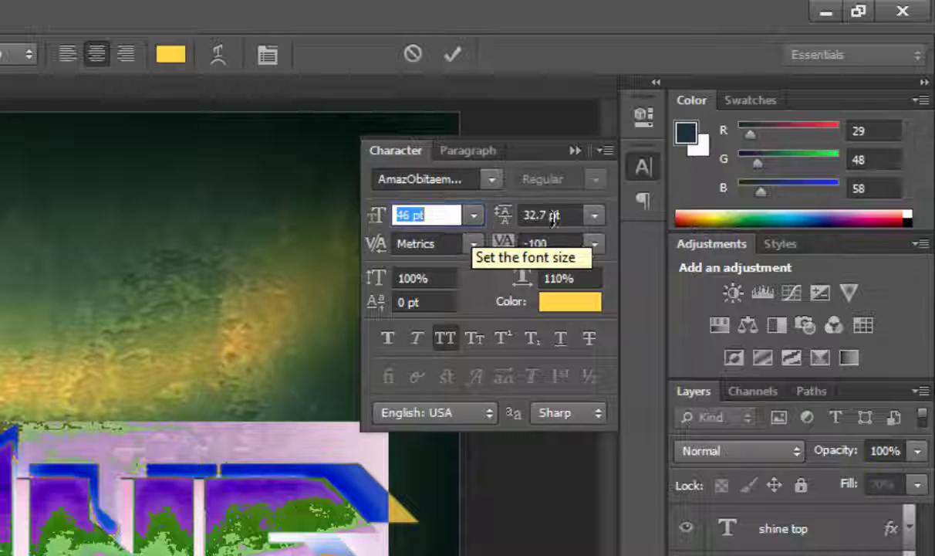
left_click(559, 244)
type("-120")
key("Return")
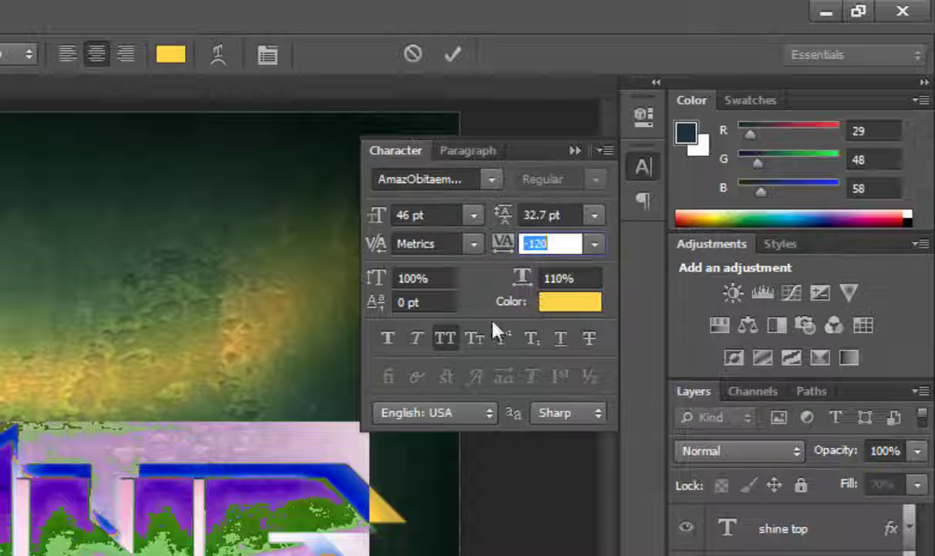
left_click(544, 213)
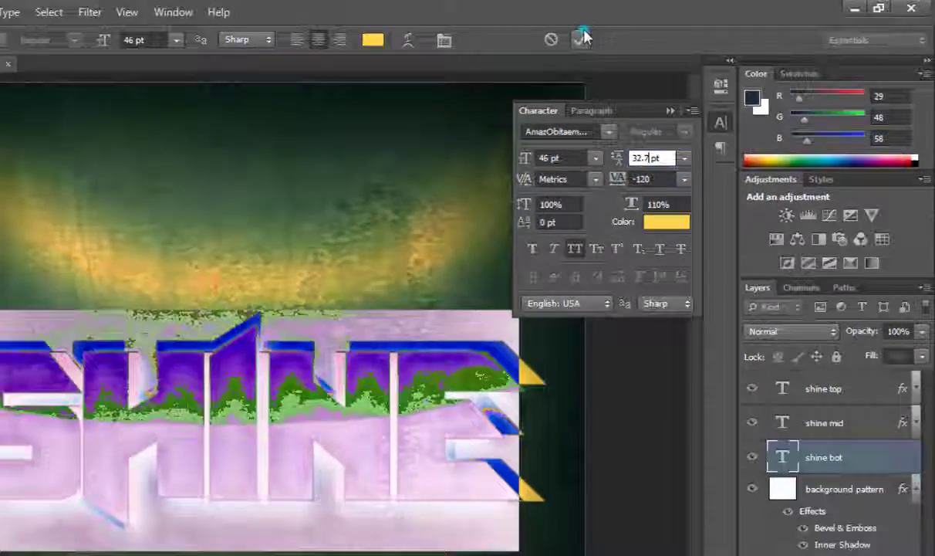
left_click(456, 54)
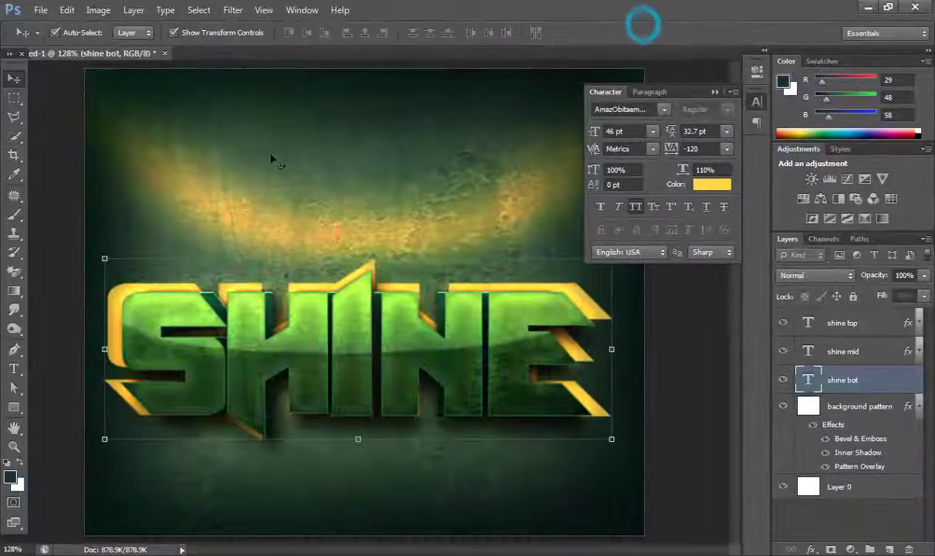
Step: Nudge the shine bot text slightly downward behind the green letters, then hide the character settings and deselect the layer
key("Down")
key("Down")
key("Down")
key("Down")
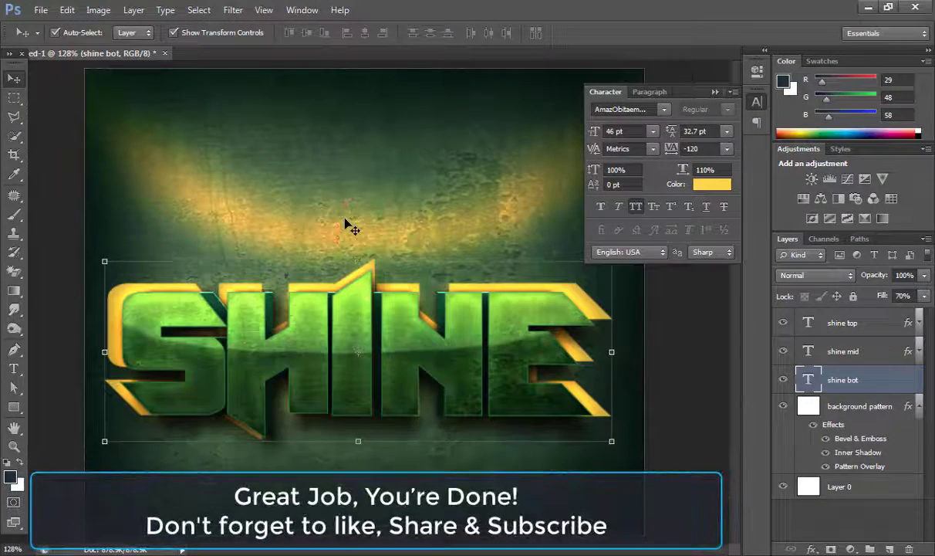
key("Down")
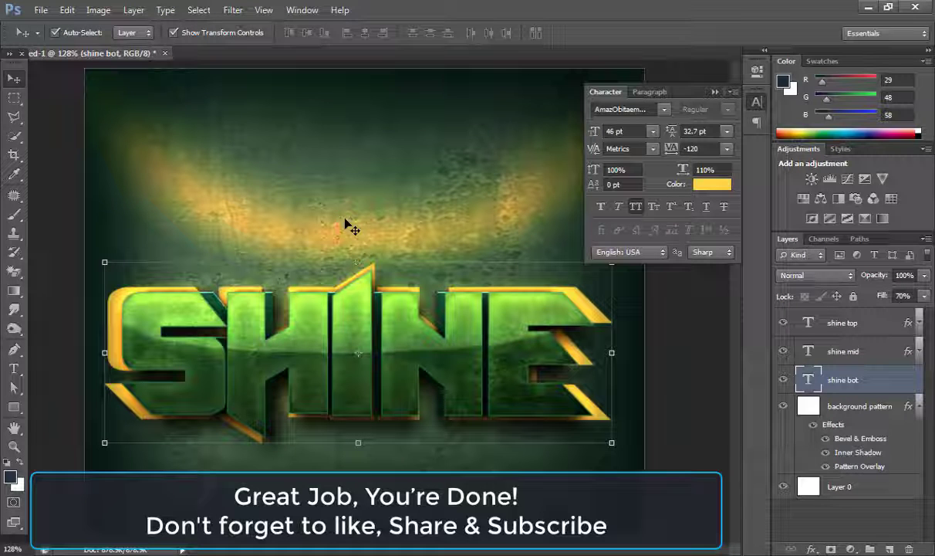
key("Down")
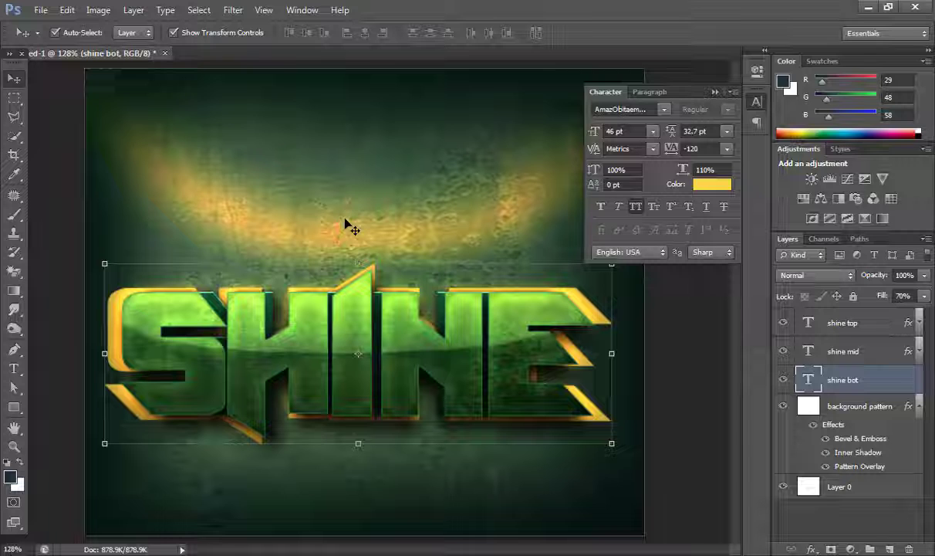
left_click(715, 92)
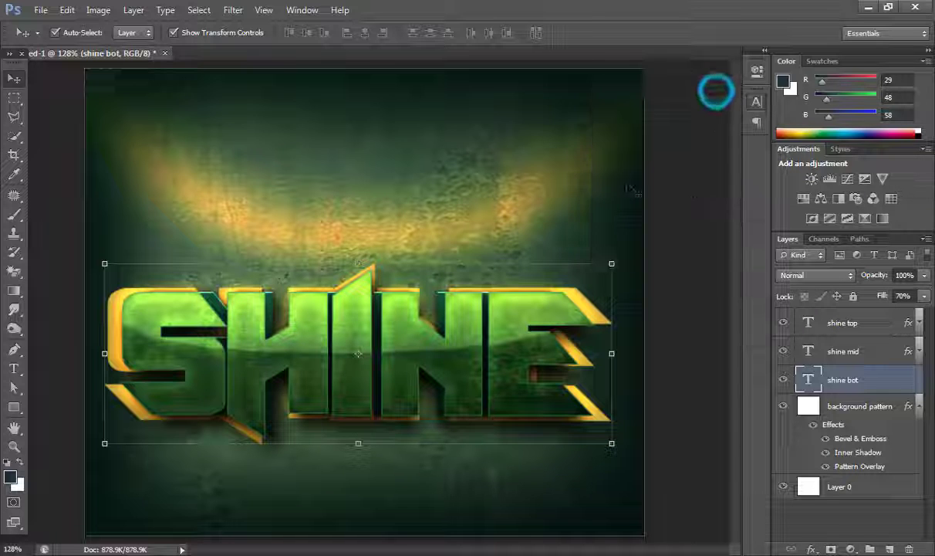
left_click(717, 212)
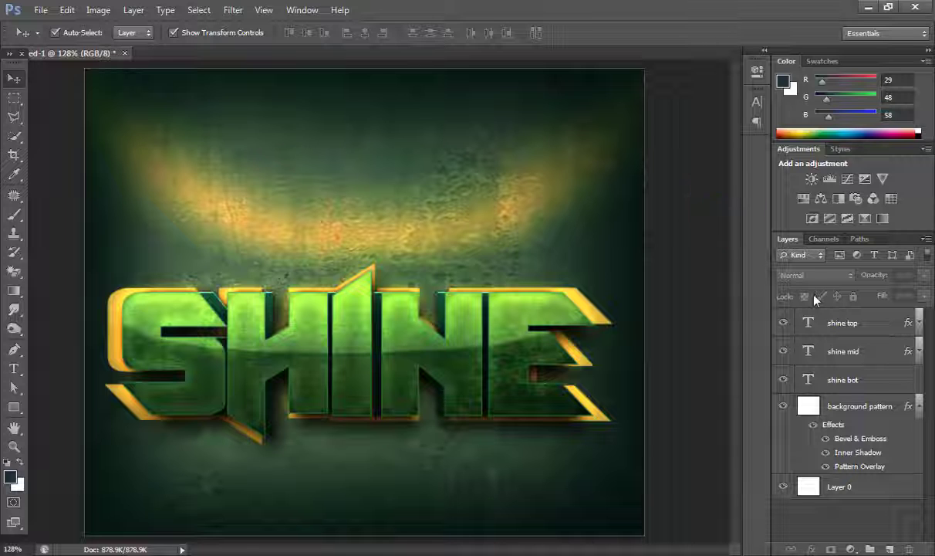